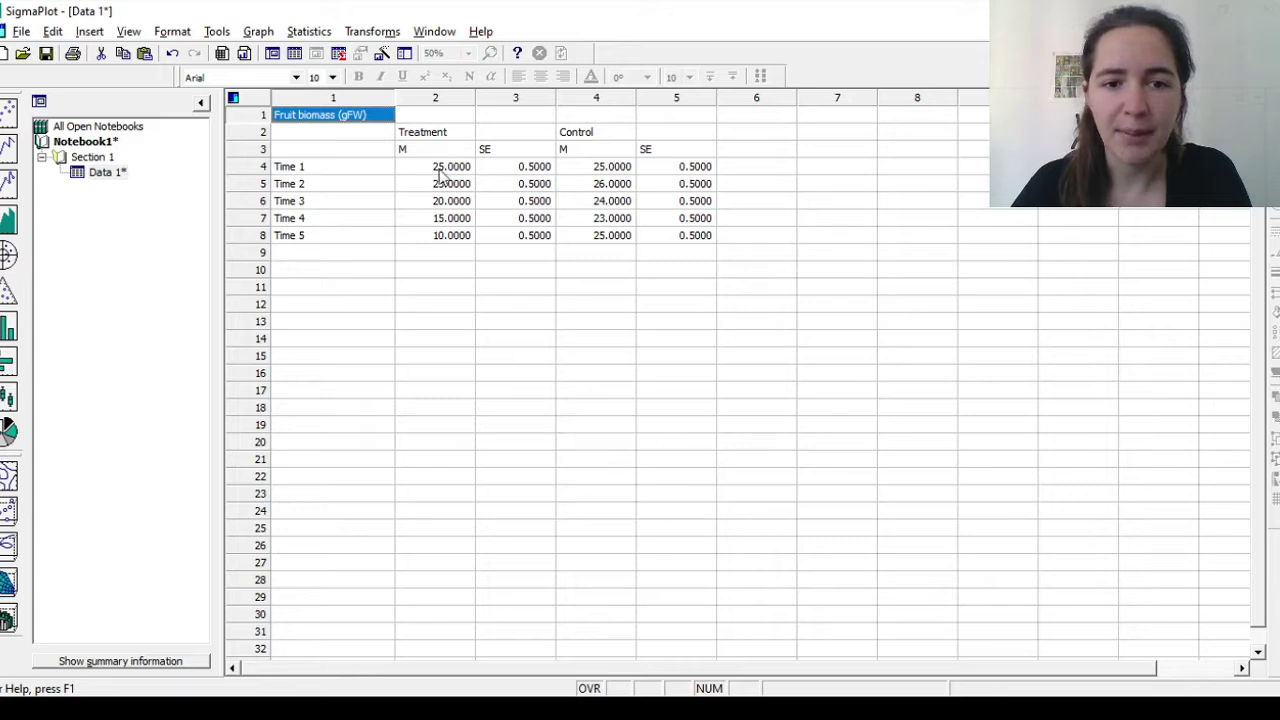
Examine the worksheet layout: time labels and the mean (M) and SE columns for Treatment and Control.
drag(421, 132, 518, 243)
drag(592, 133, 673, 246)
drag(418, 134, 502, 250)
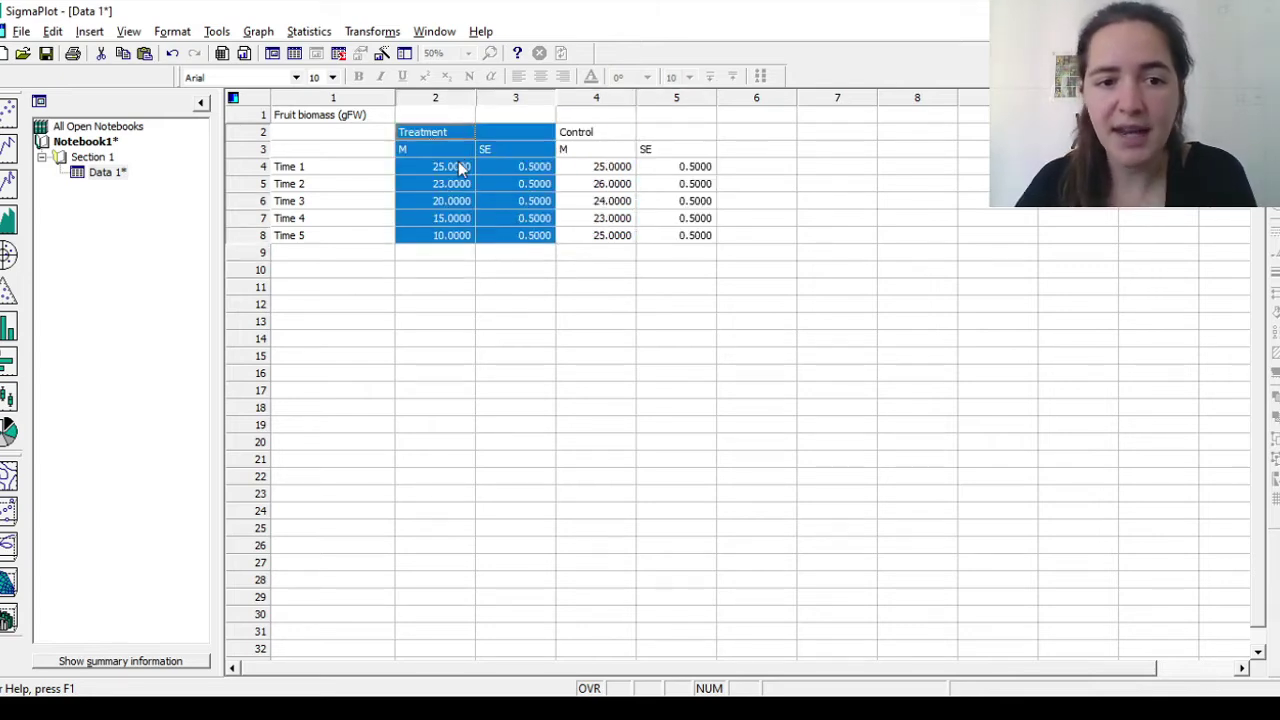
drag(329, 171, 337, 234)
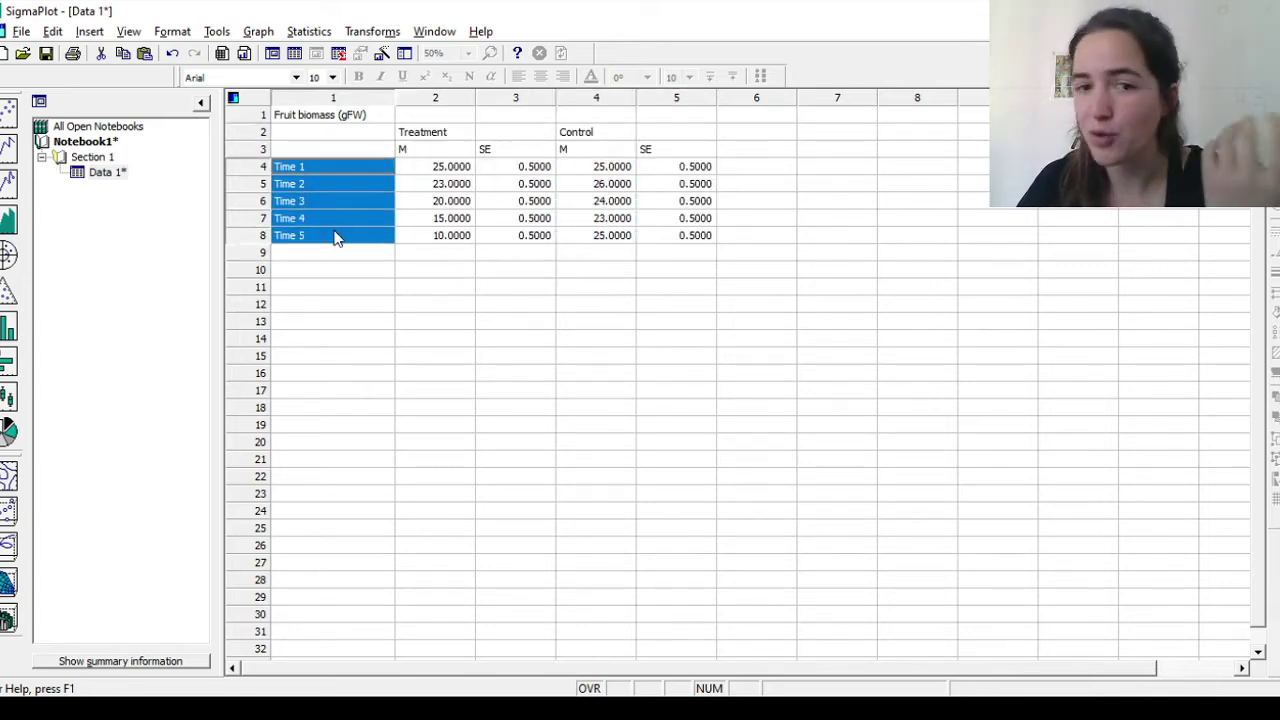
drag(538, 176, 535, 248)
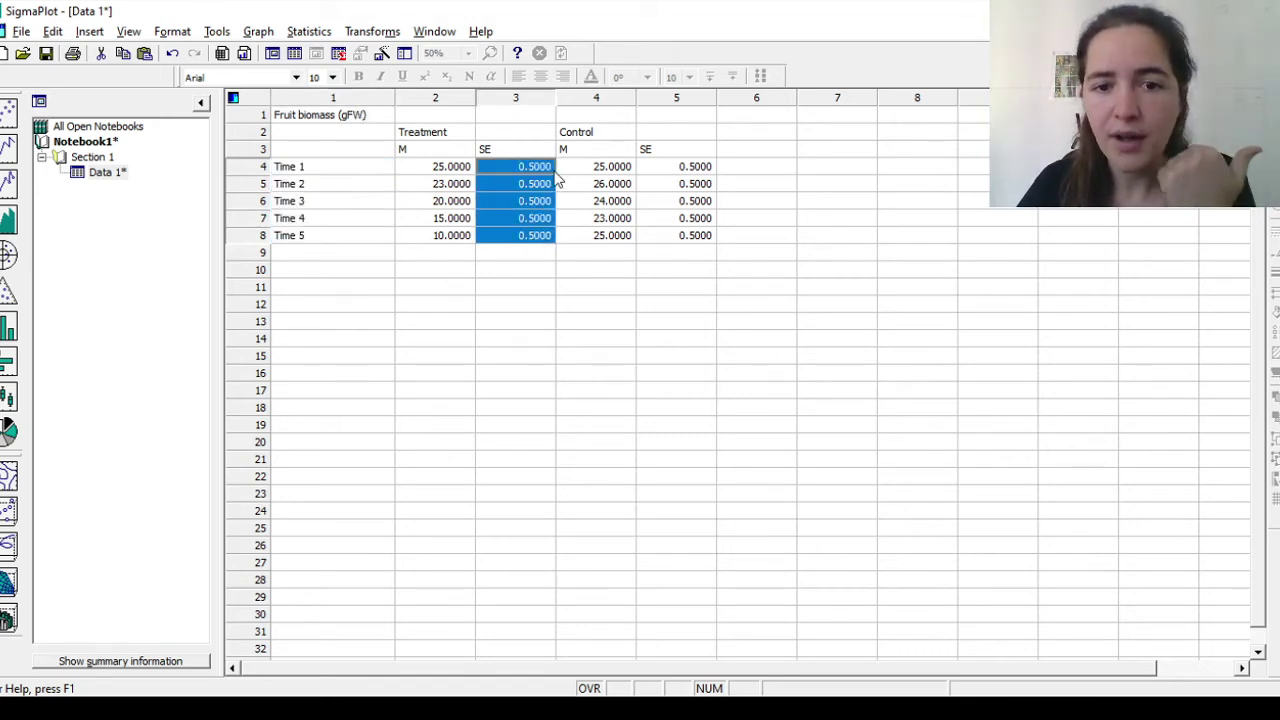
drag(472, 132, 498, 246)
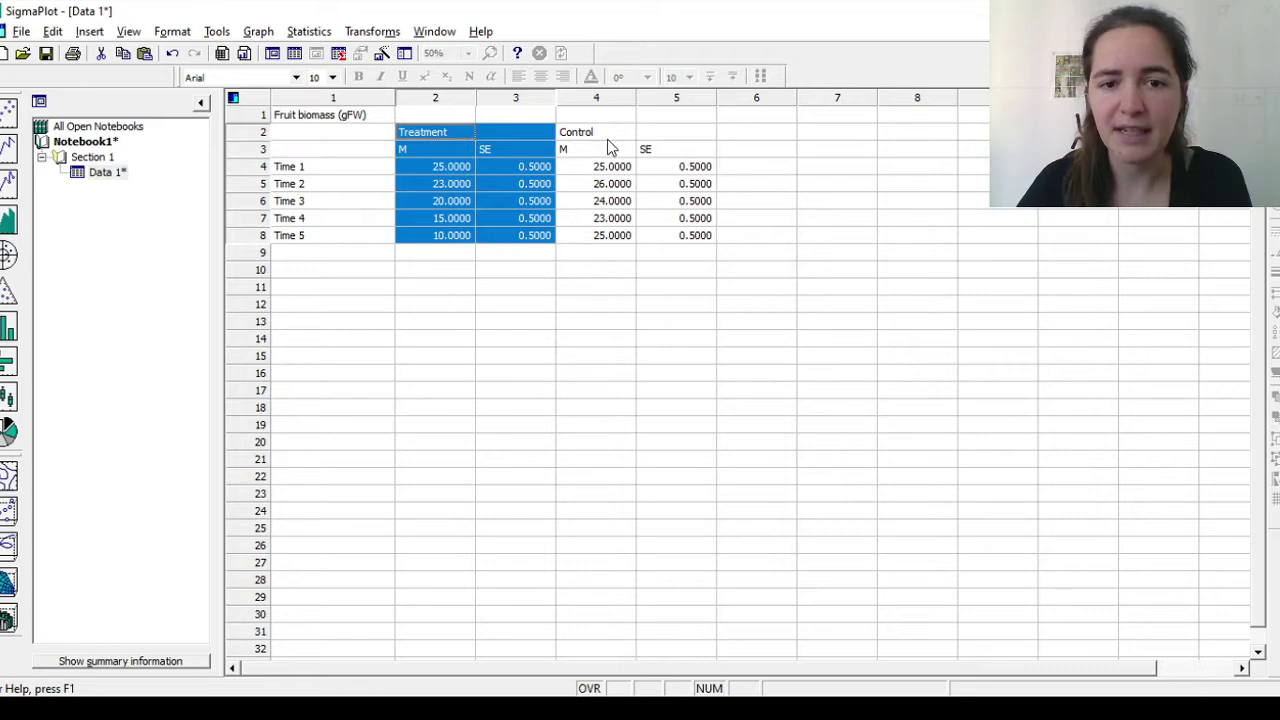
drag(607, 137, 710, 238)
click(750, 166)
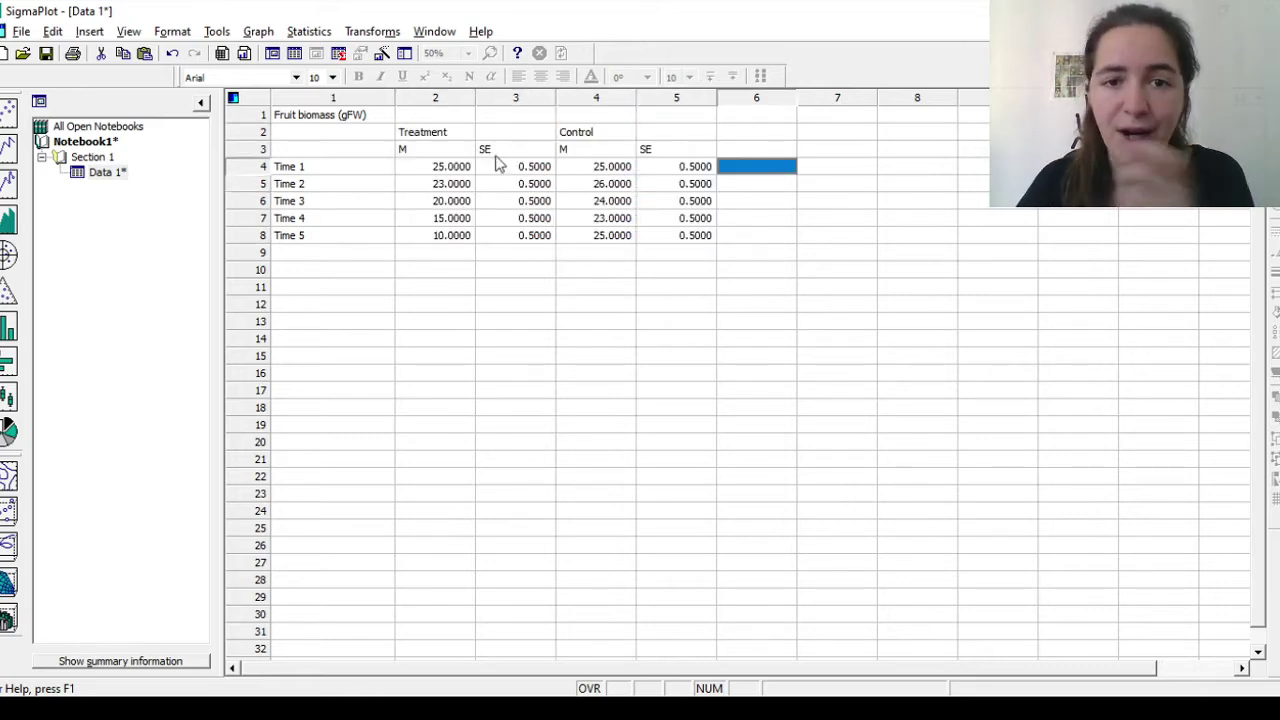
click(443, 172)
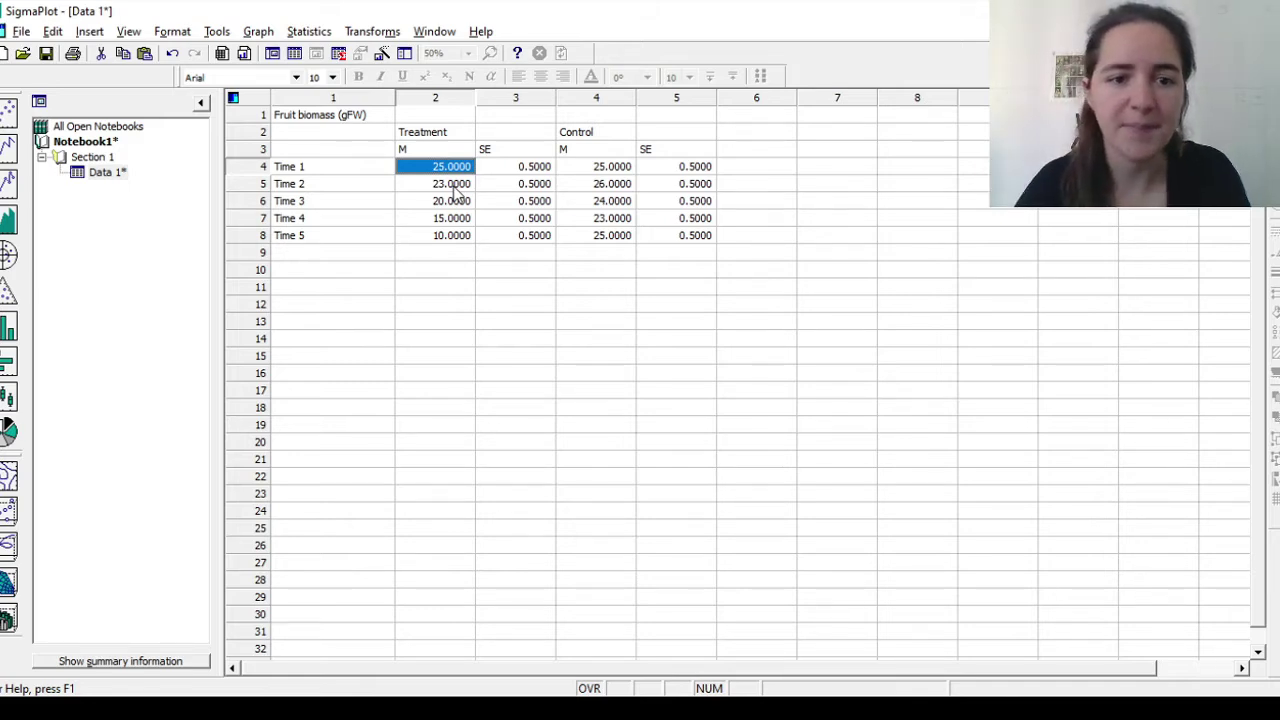
click(518, 253)
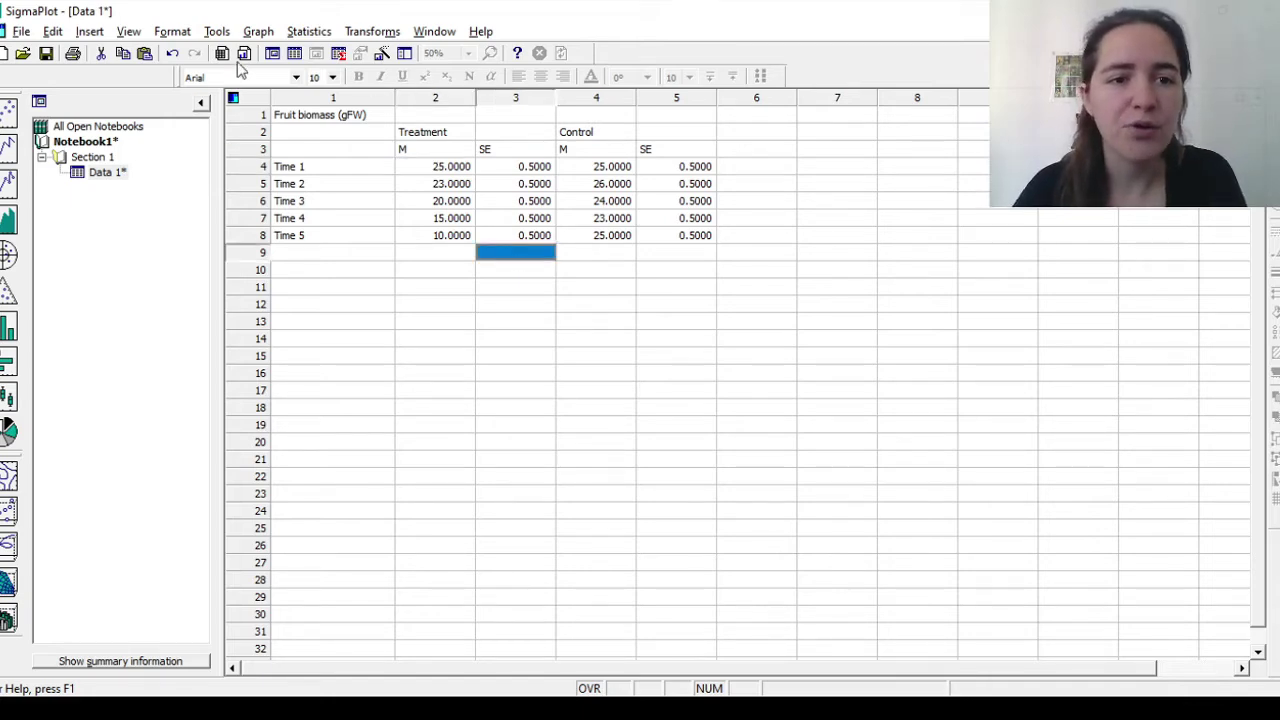
Start a vertical bar chart in the Grouped Error Bars style, with error values read from worksheet columns and the X Many Y data format.
click(250, 33)
click(390, 55)
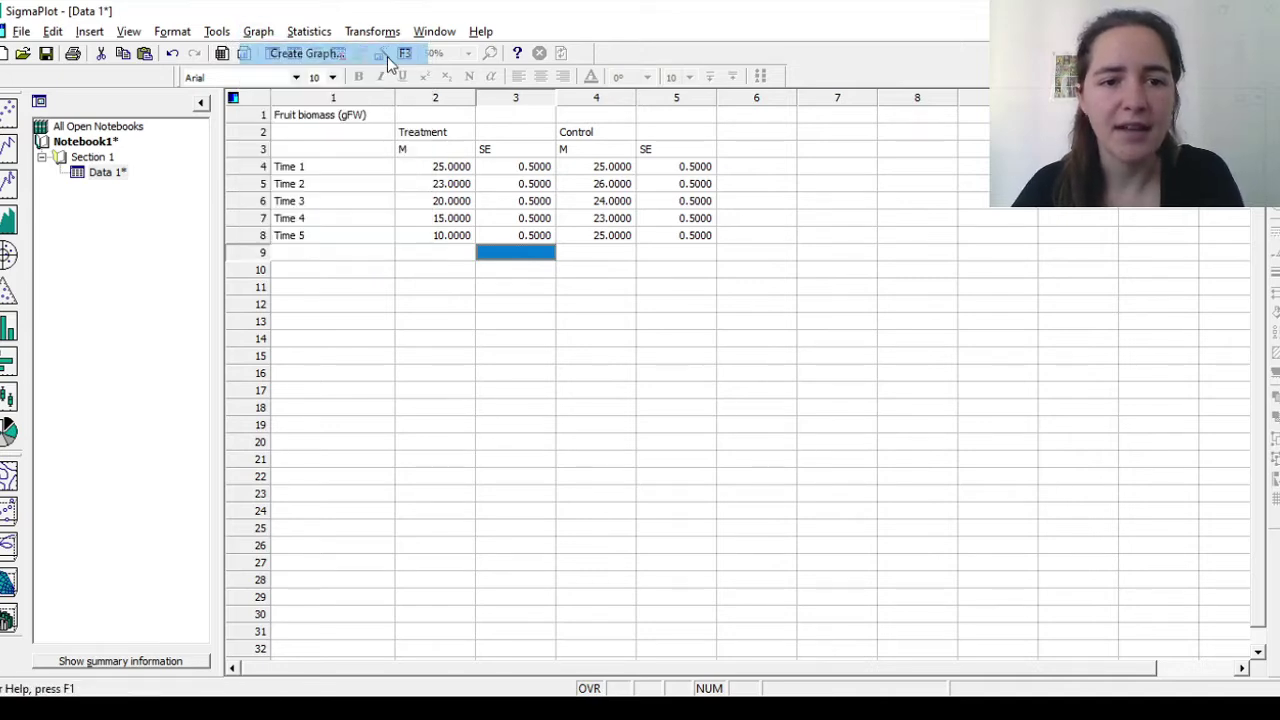
drag(622, 260, 866, 147)
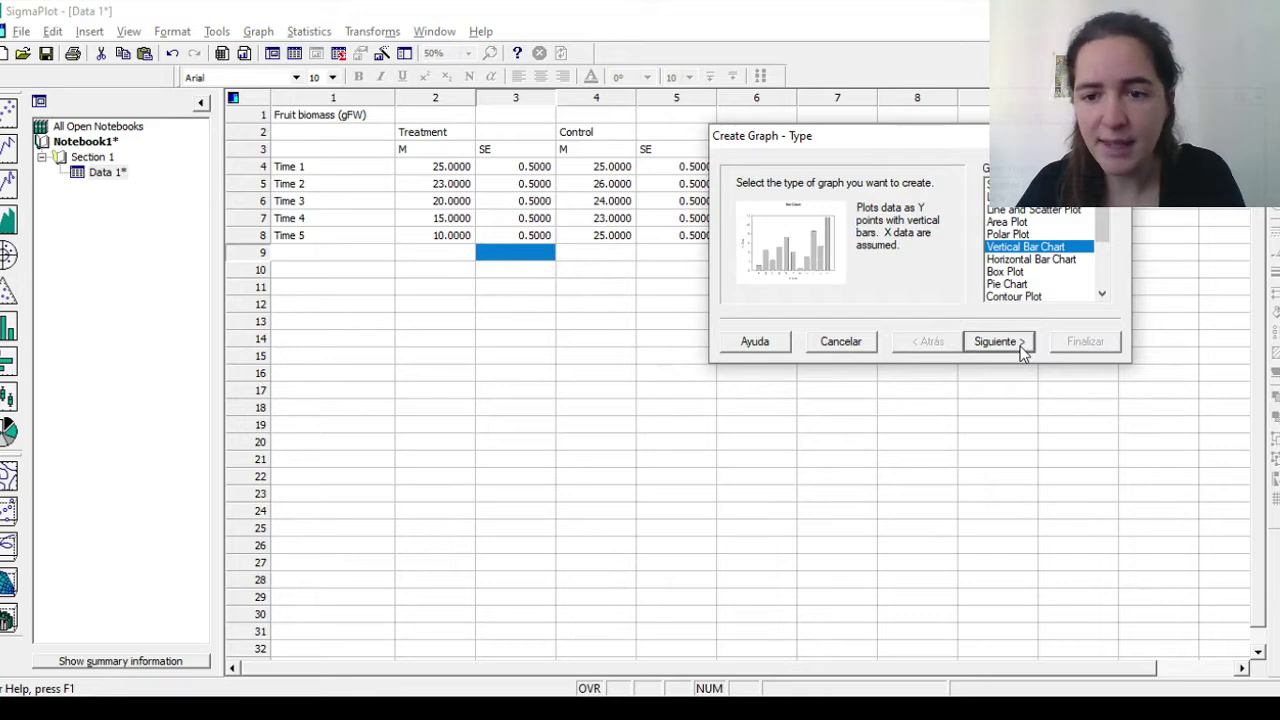
click(1000, 341)
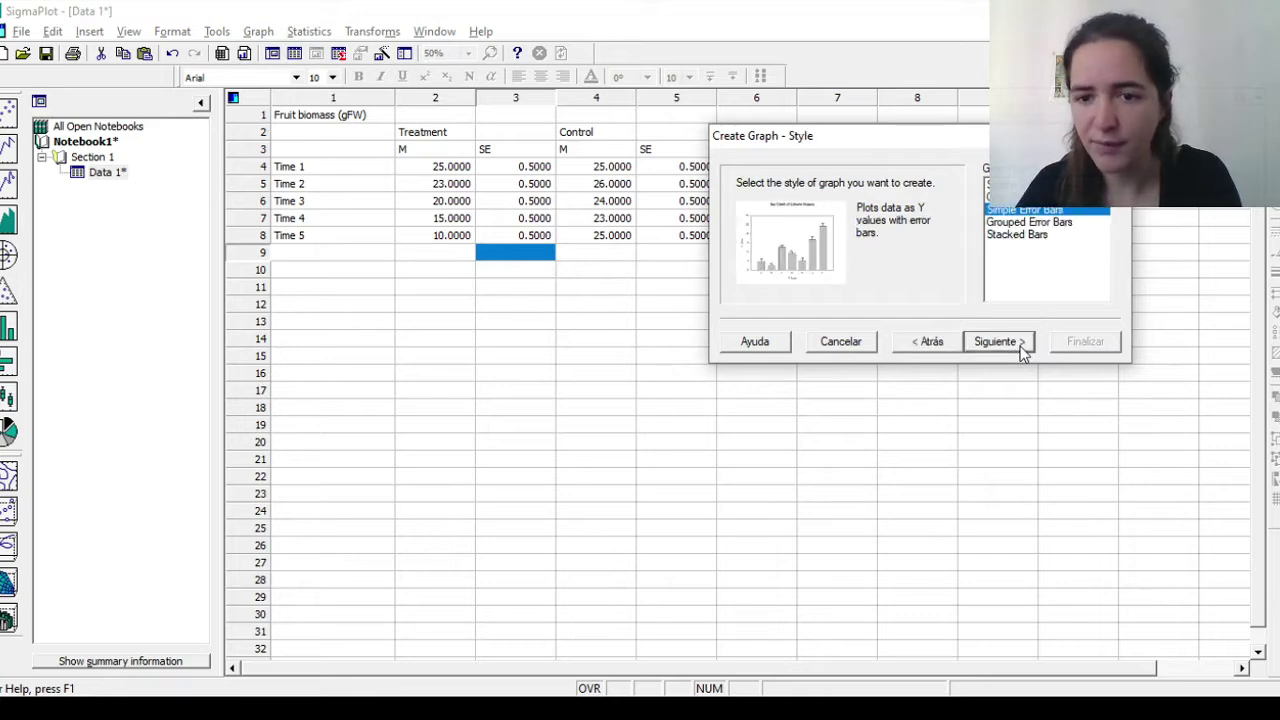
click(1055, 224)
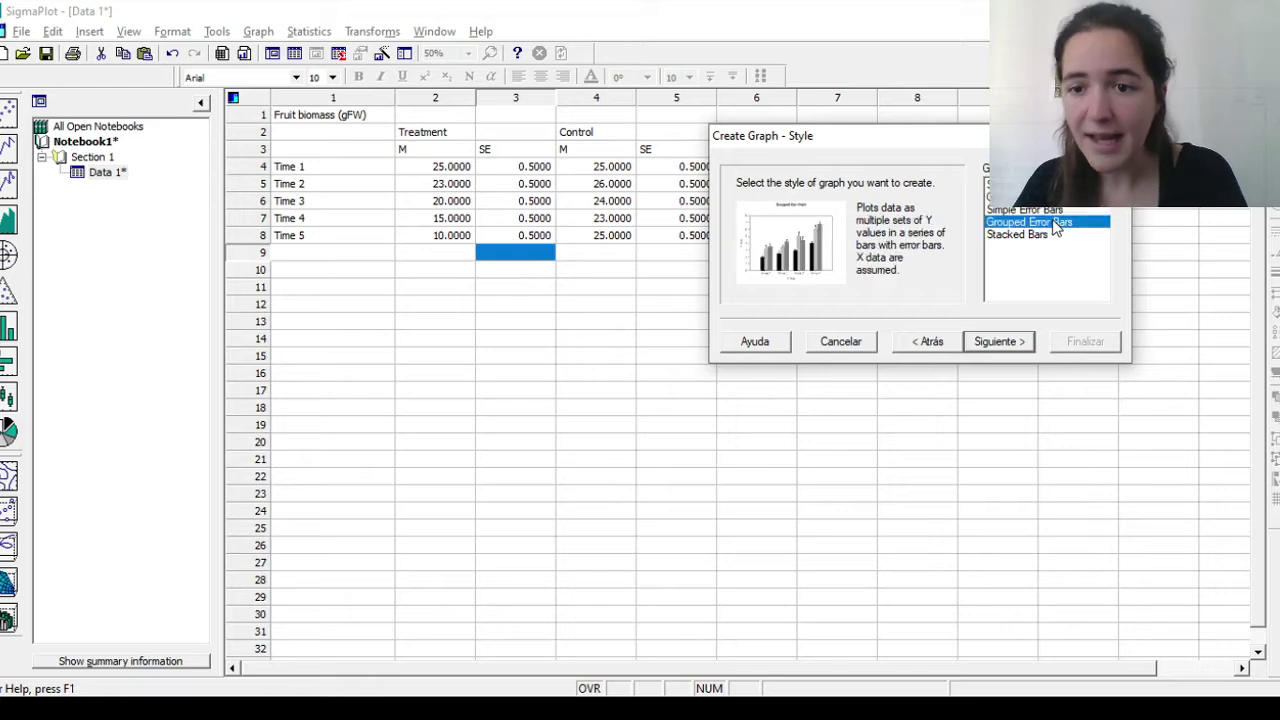
click(1000, 342)
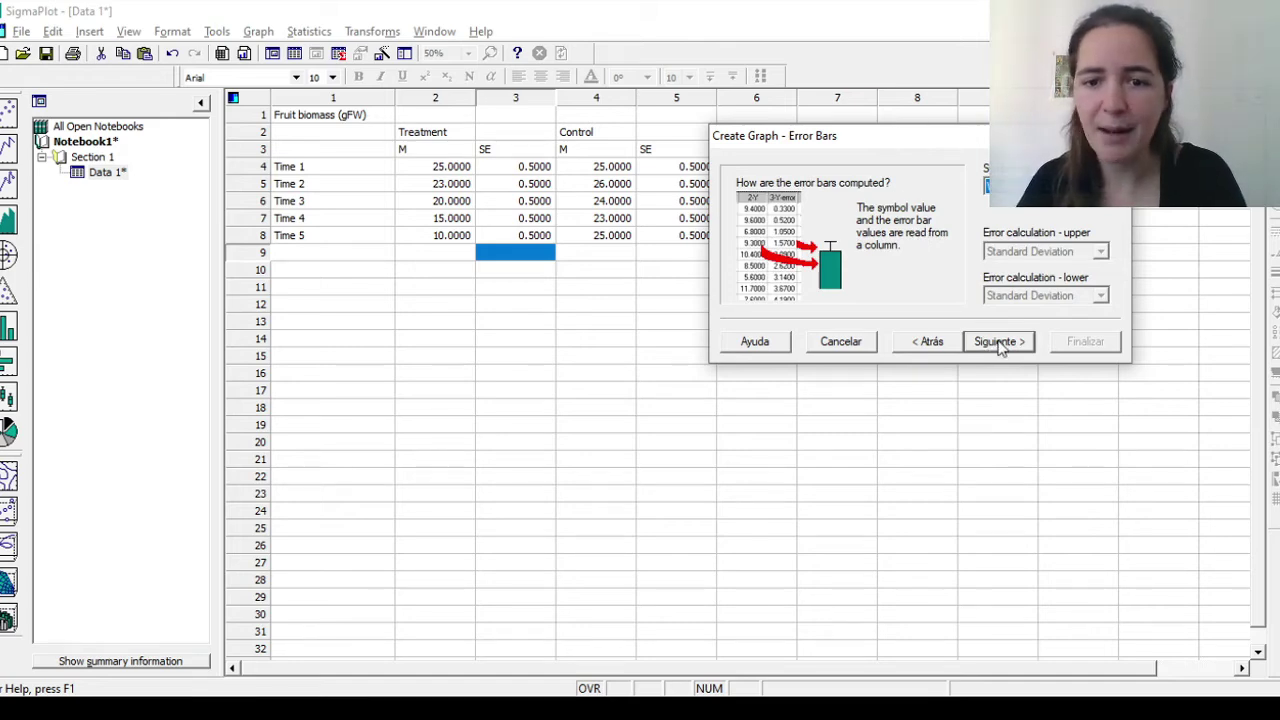
click(1000, 342)
drag(984, 136, 655, 309)
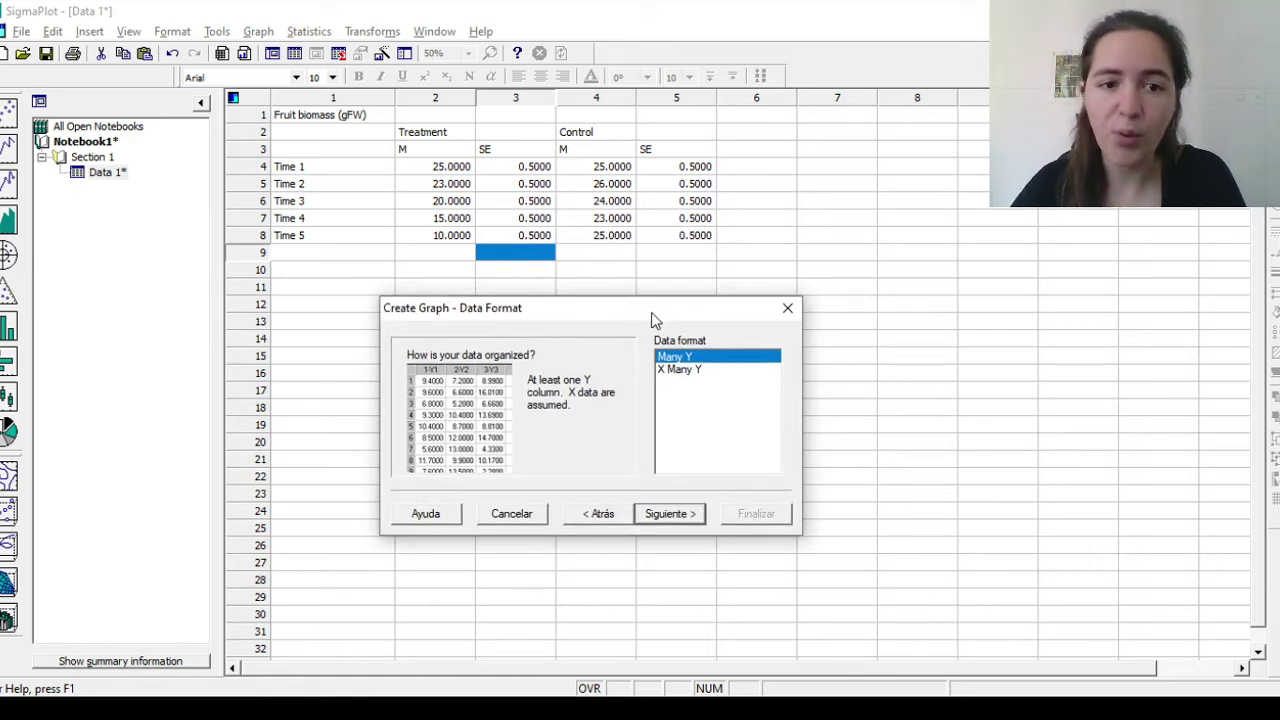
click(697, 369)
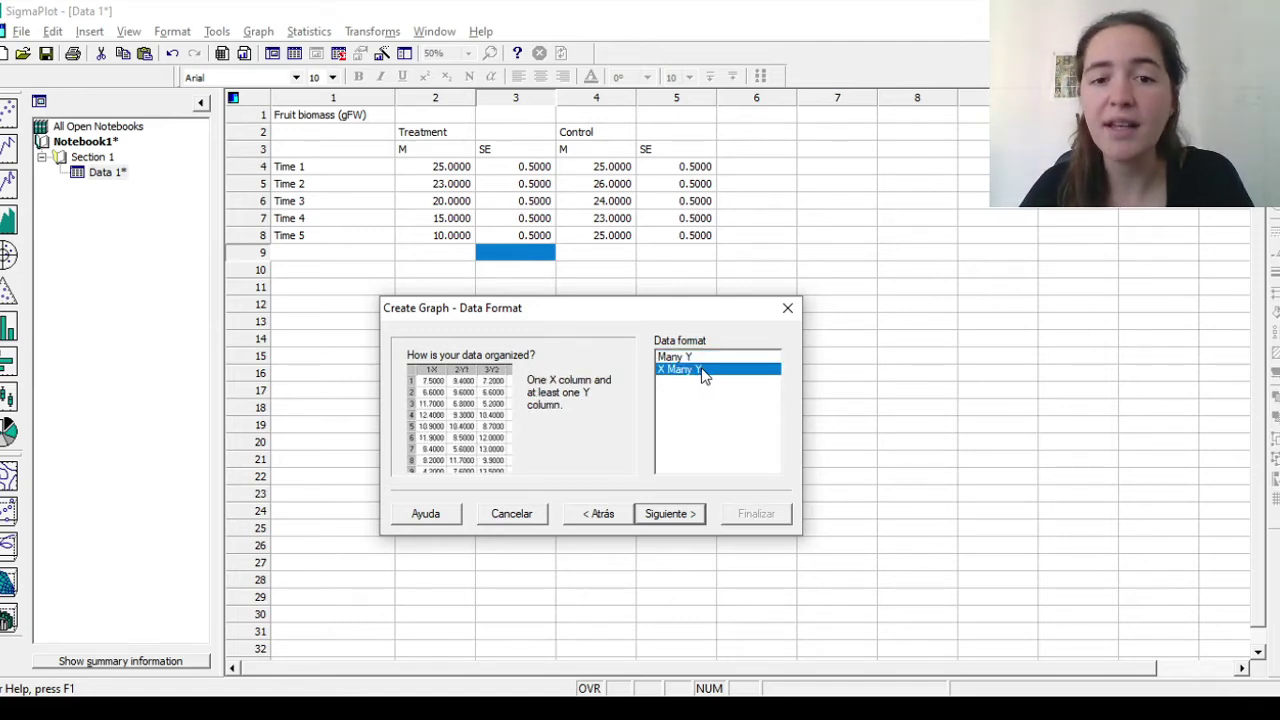
click(696, 515)
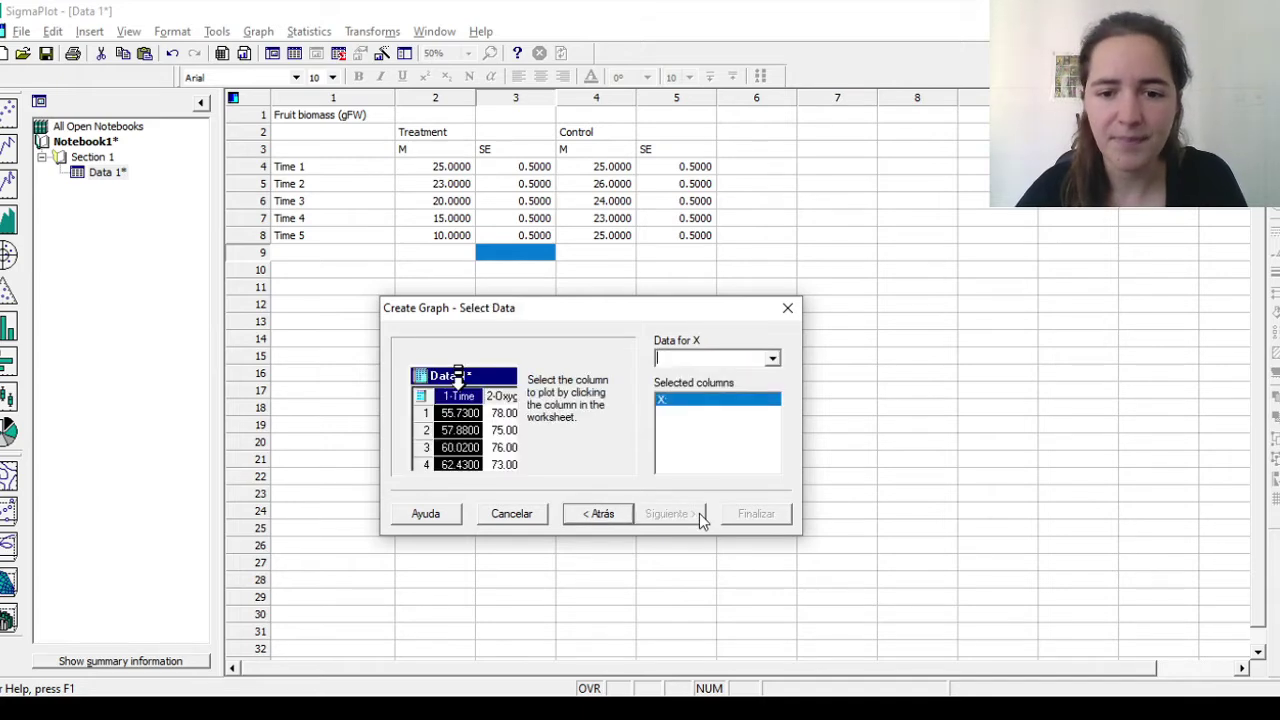
Plot rows 4–8 with column 1 as X, columns 2 and 4 as sets, columns 3 and 5 as errors, and move the graph up the page.
drag(330, 173, 336, 243)
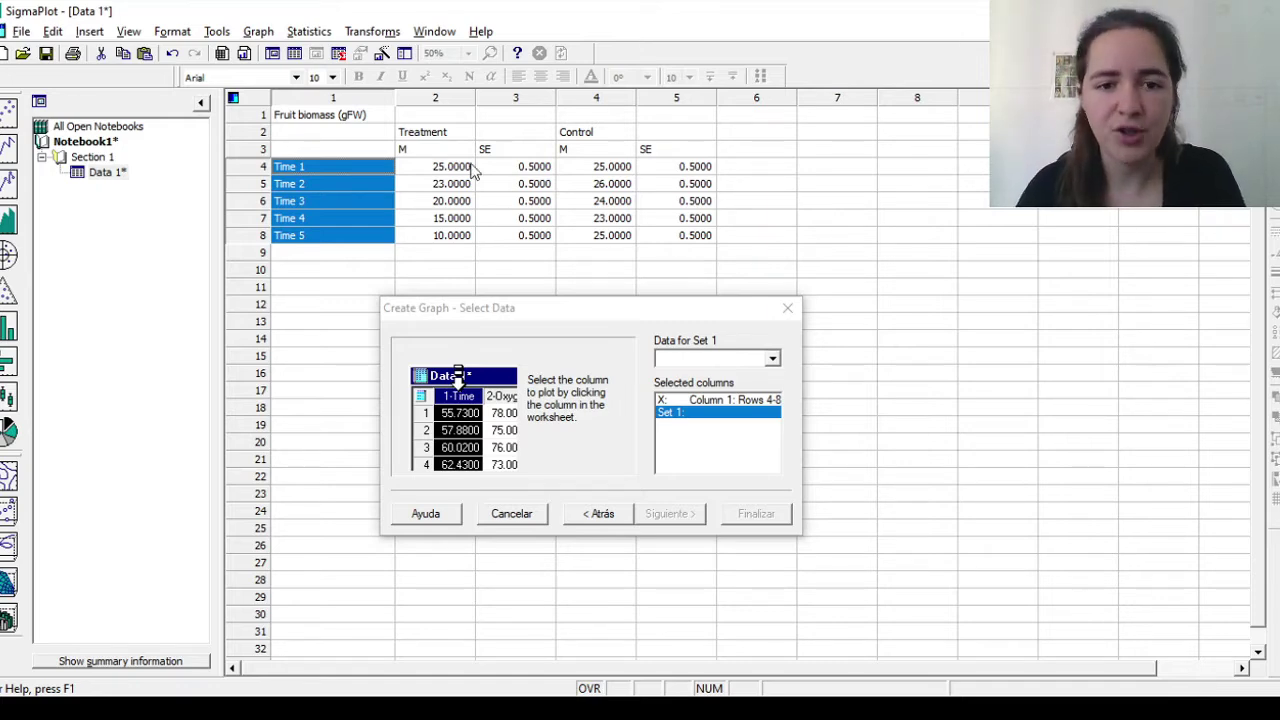
drag(452, 168, 446, 236)
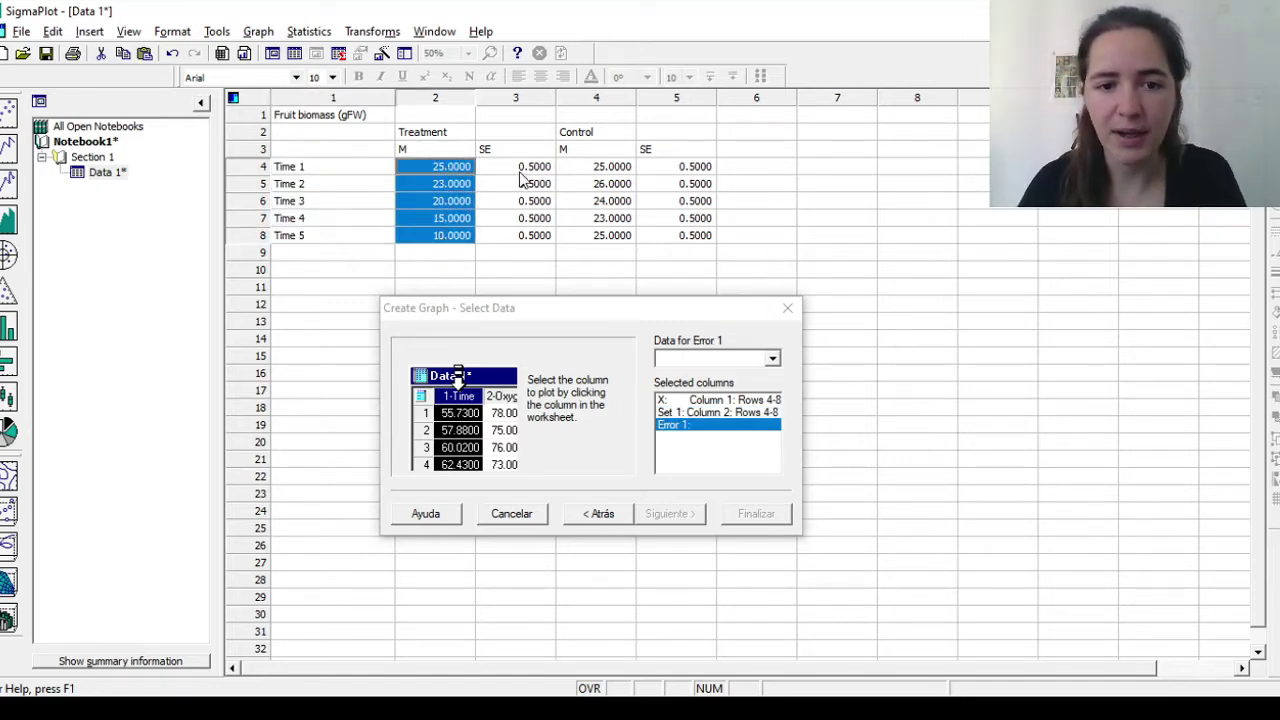
drag(524, 172, 521, 238)
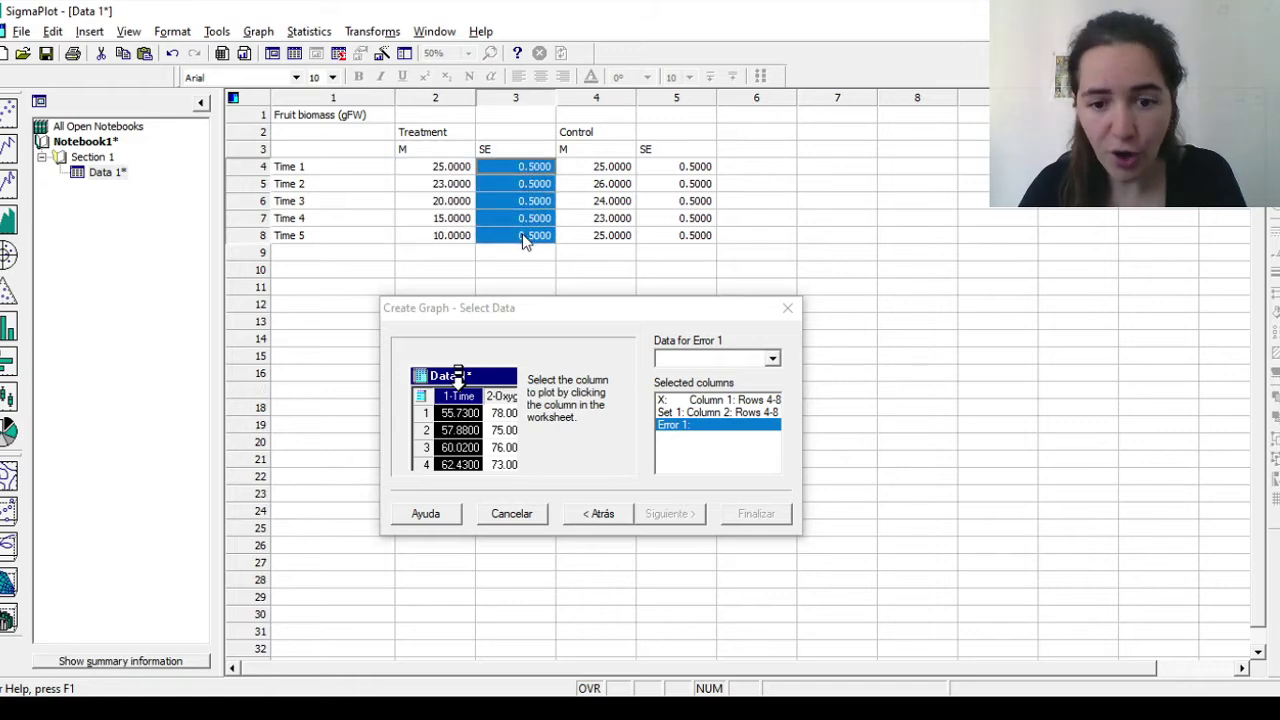
drag(601, 172, 627, 228)
drag(677, 171, 680, 244)
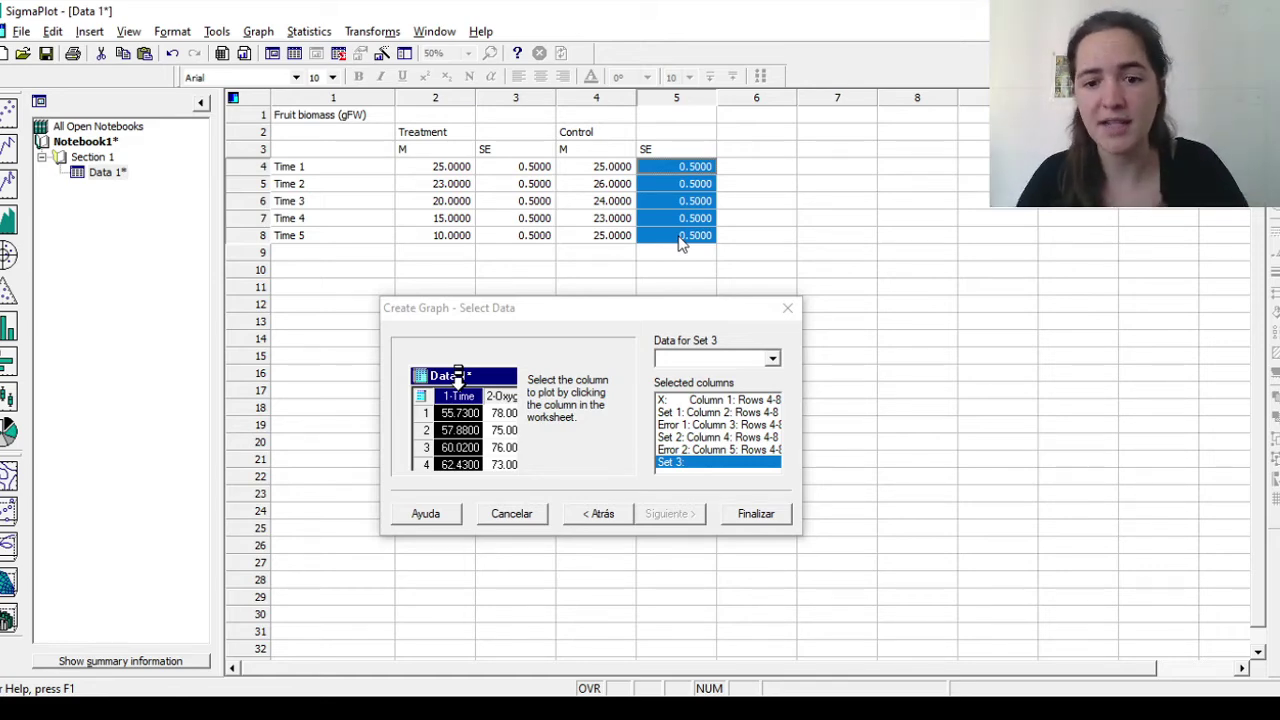
click(765, 519)
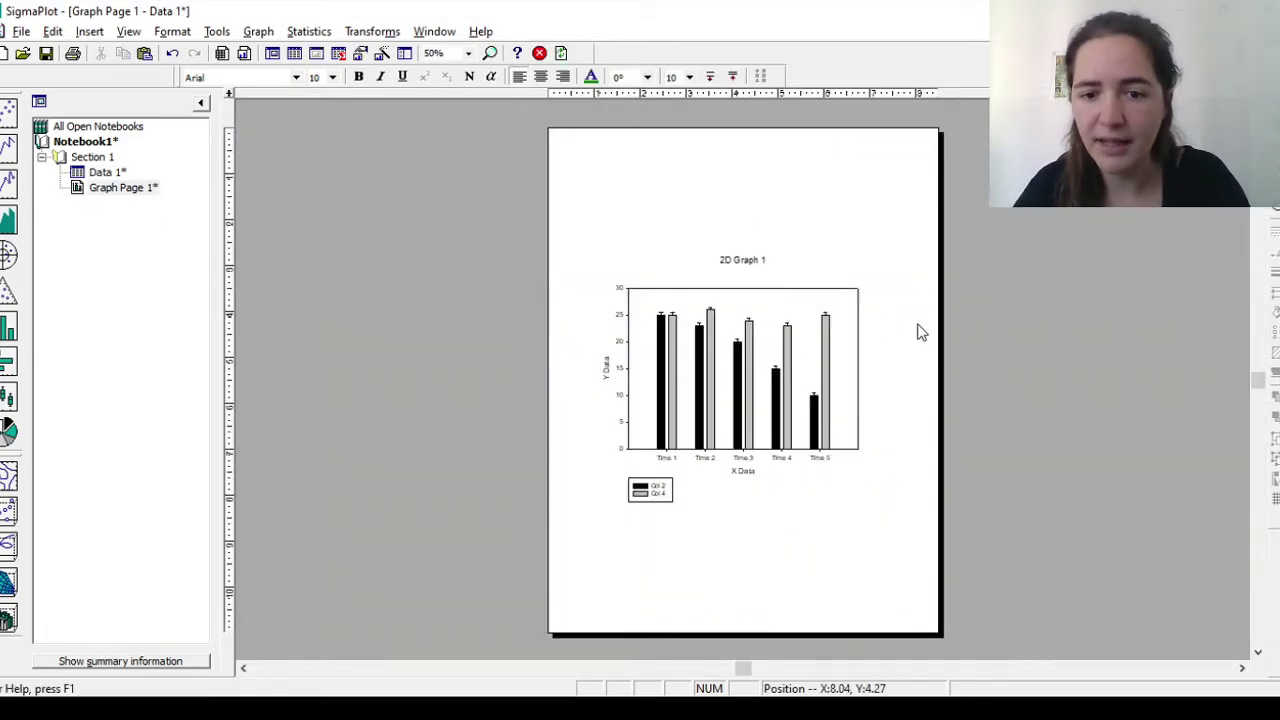
drag(786, 314, 784, 222)
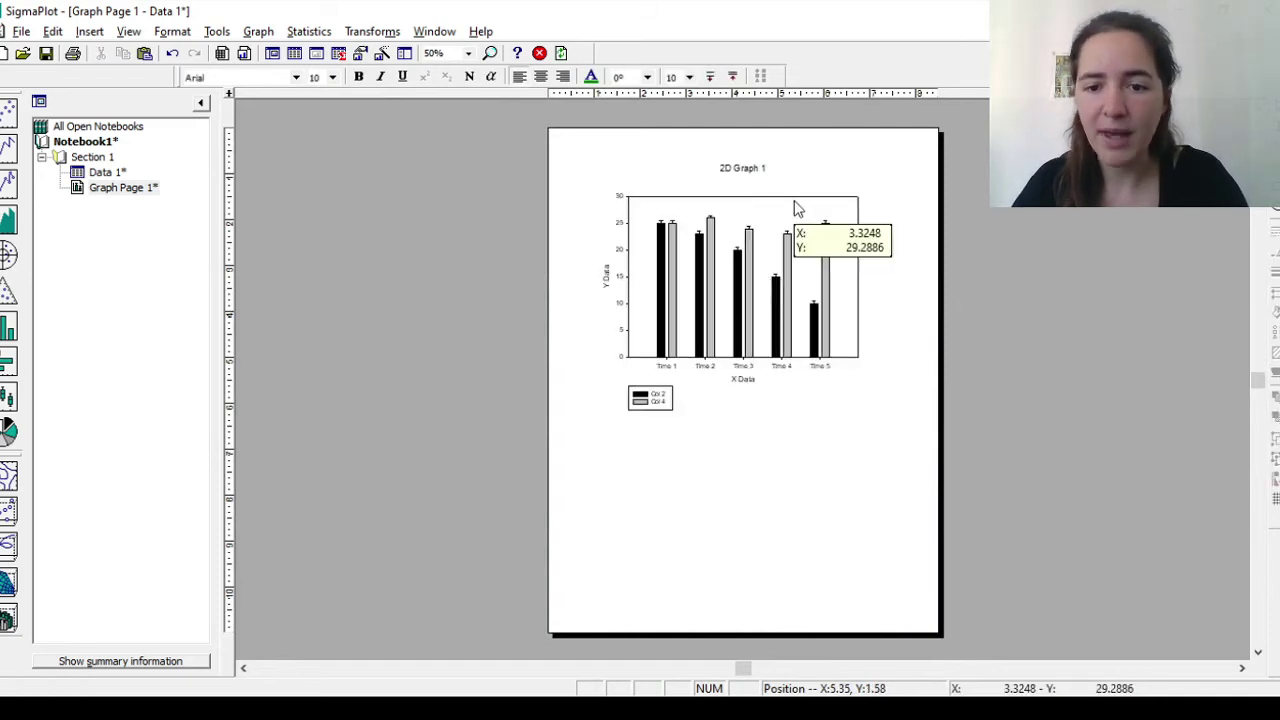
Compare the legend entries Col 2 and Col 4 with the Treatment and Control columns in the Data 1 worksheet.
click(705, 268)
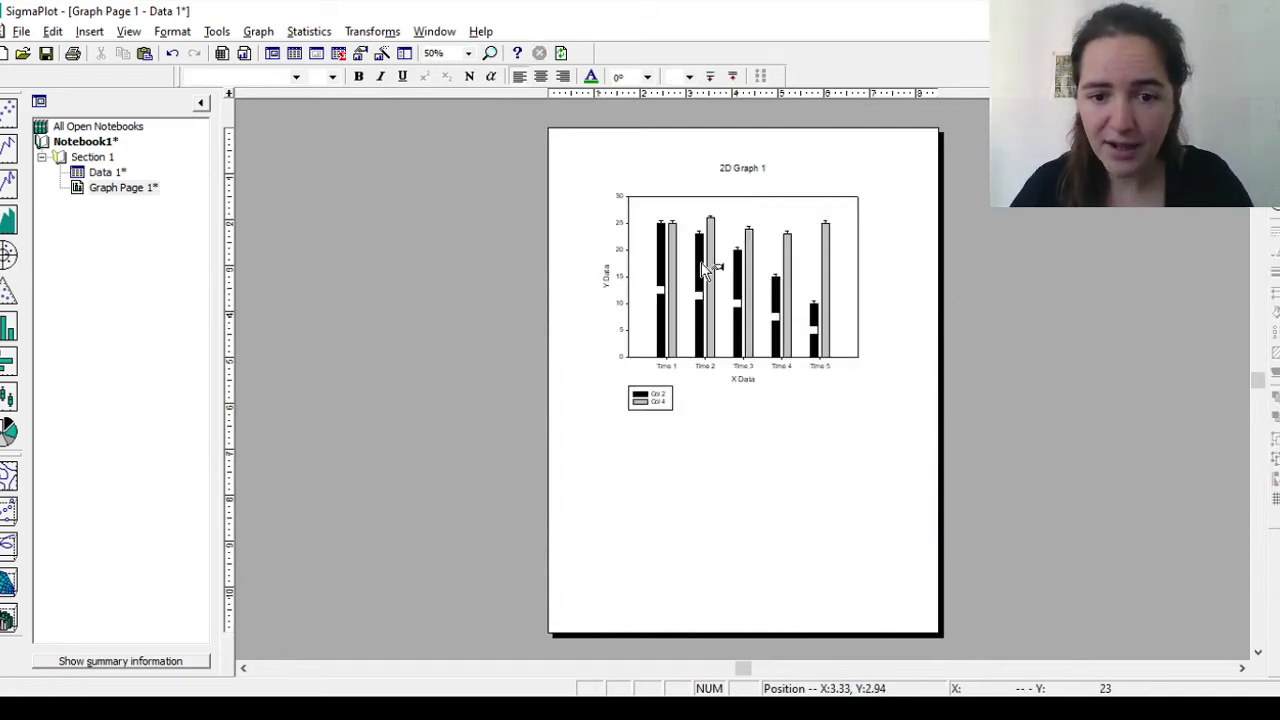
click(667, 399)
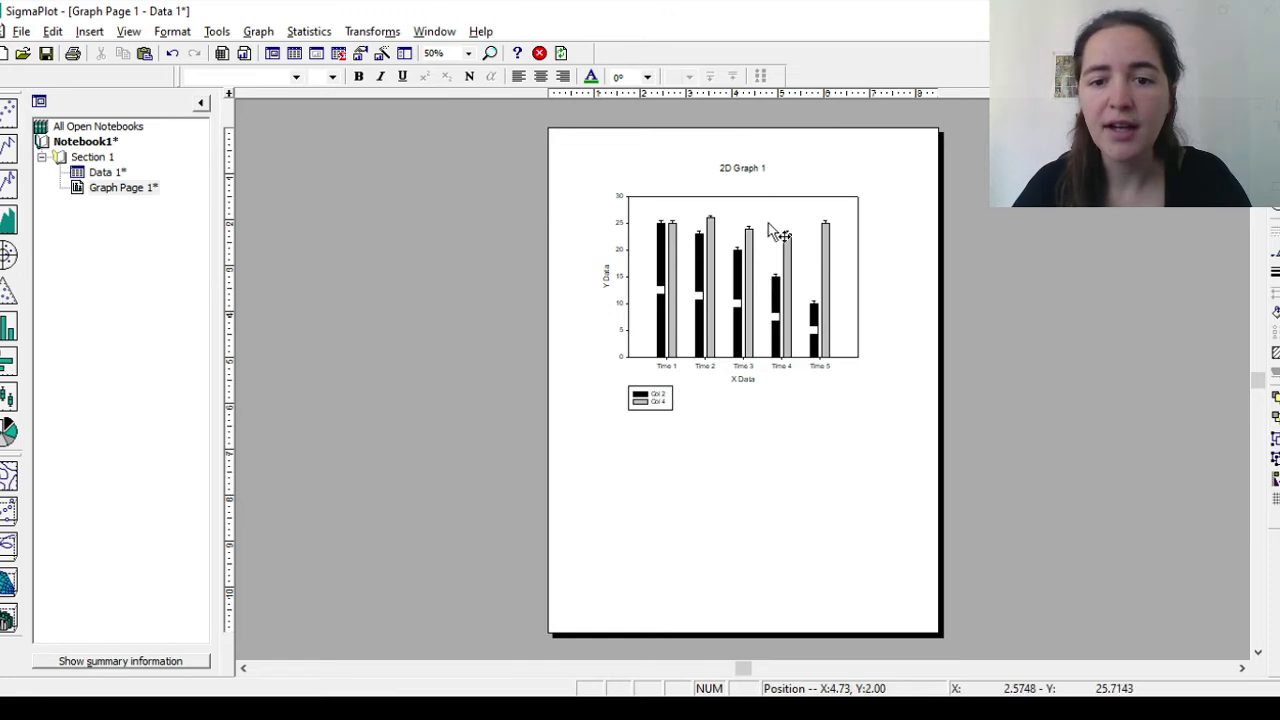
double_click(107, 172)
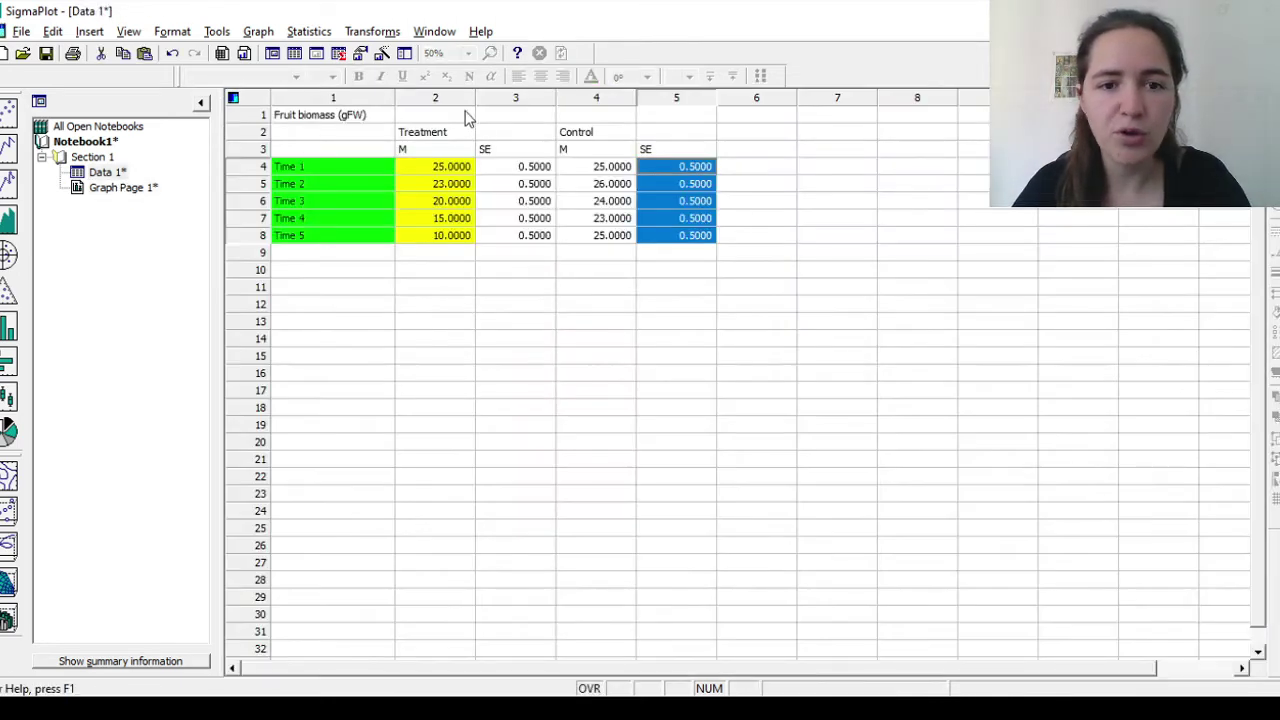
click(455, 97)
click(610, 97)
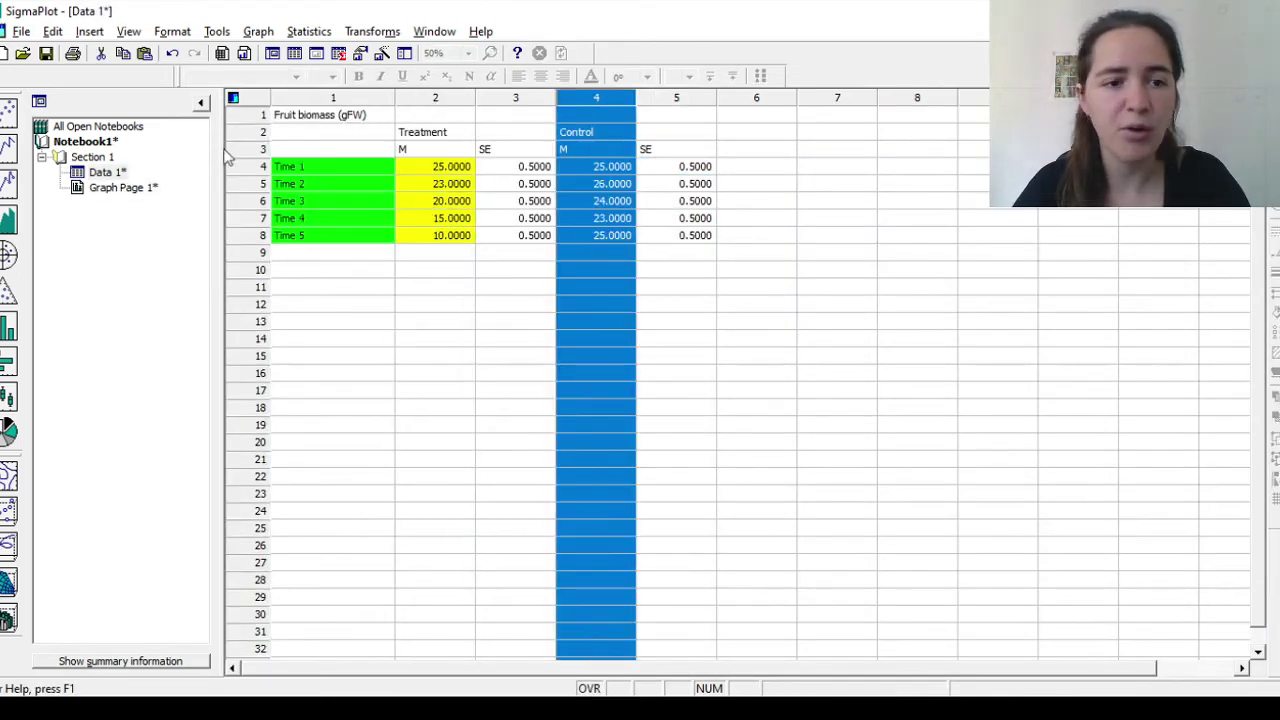
double_click(135, 188)
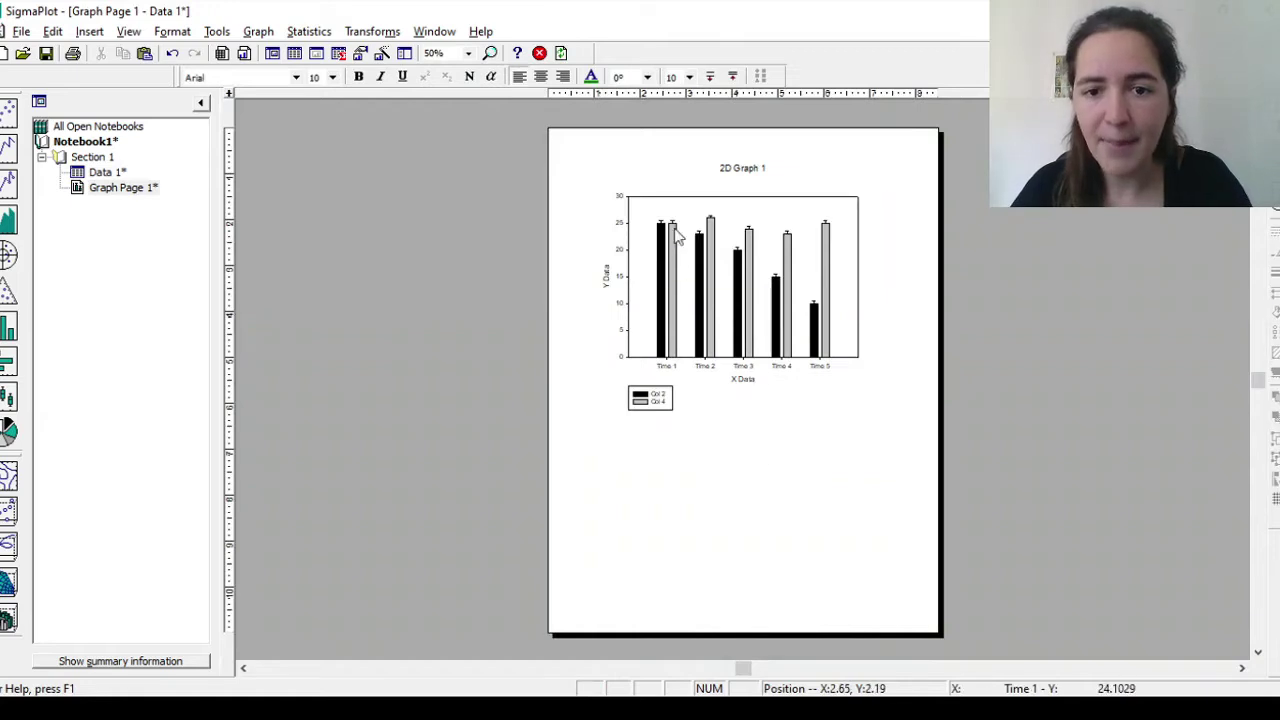
mouse_move(822, 318)
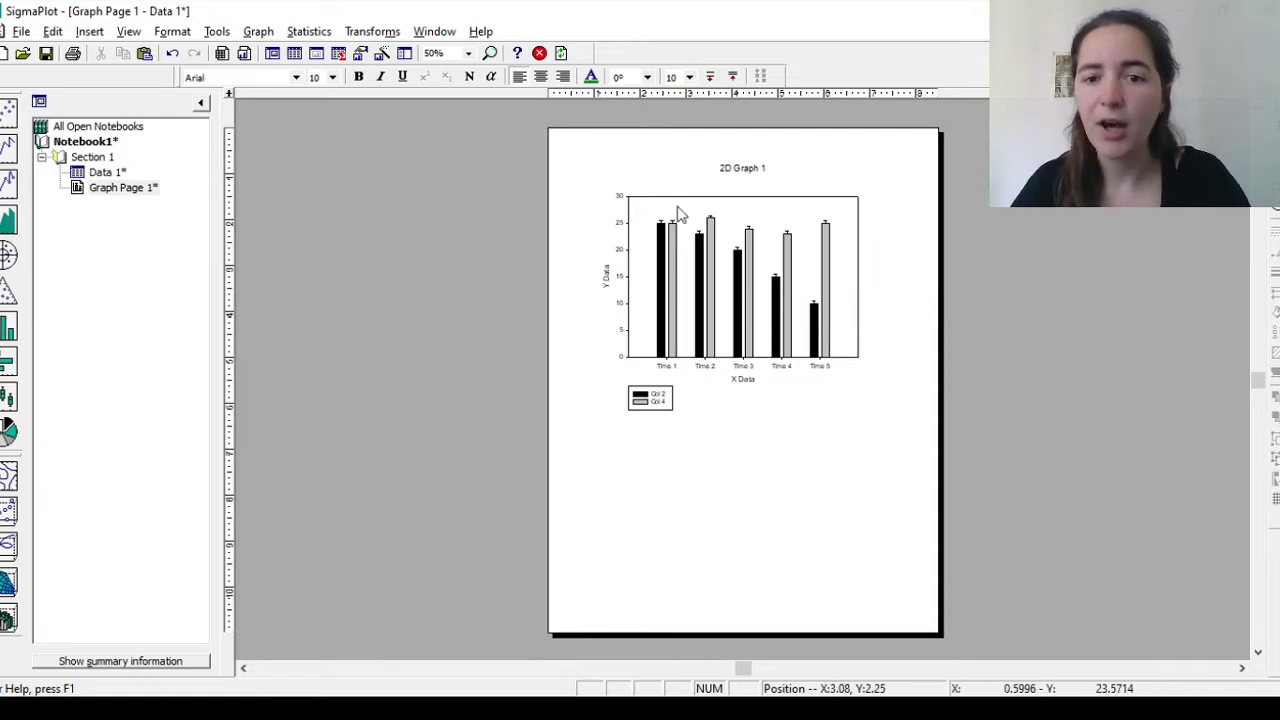
Move the legend from below the plot to just above the plot frame's upper-right corner.
click(441, 56)
text(100)
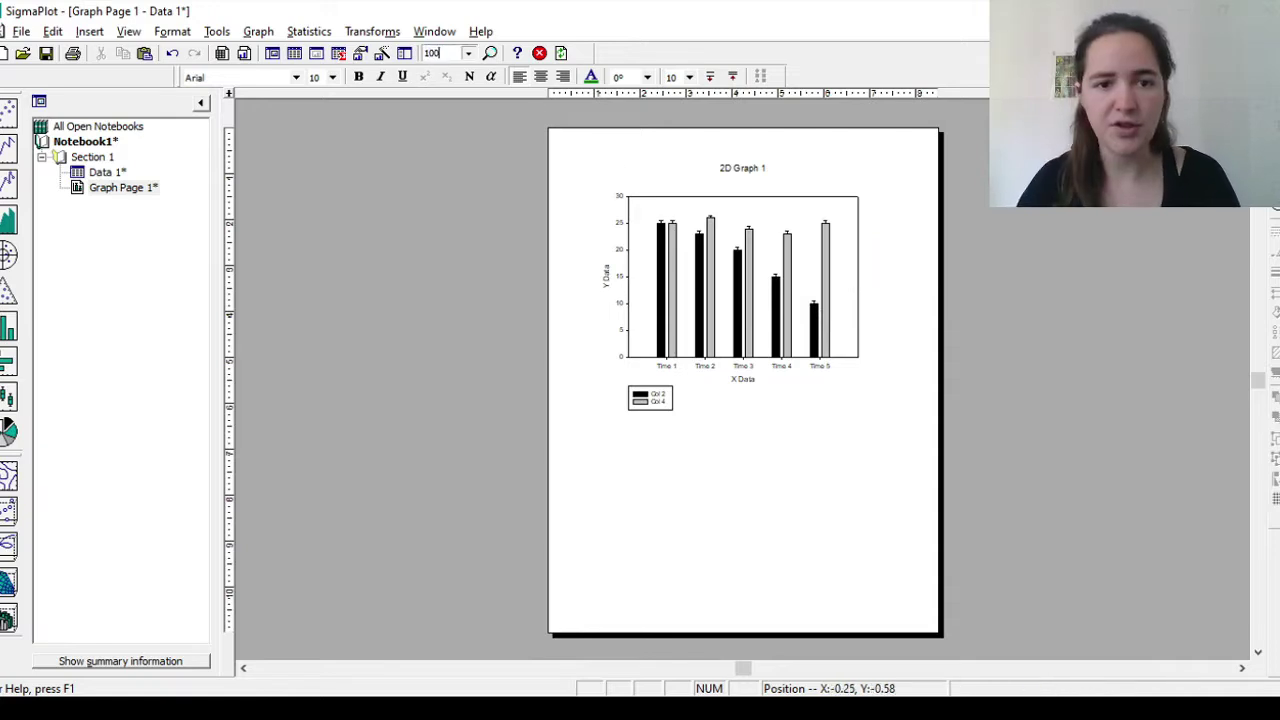
key(Return)
scroll(930, 510, up, 3)
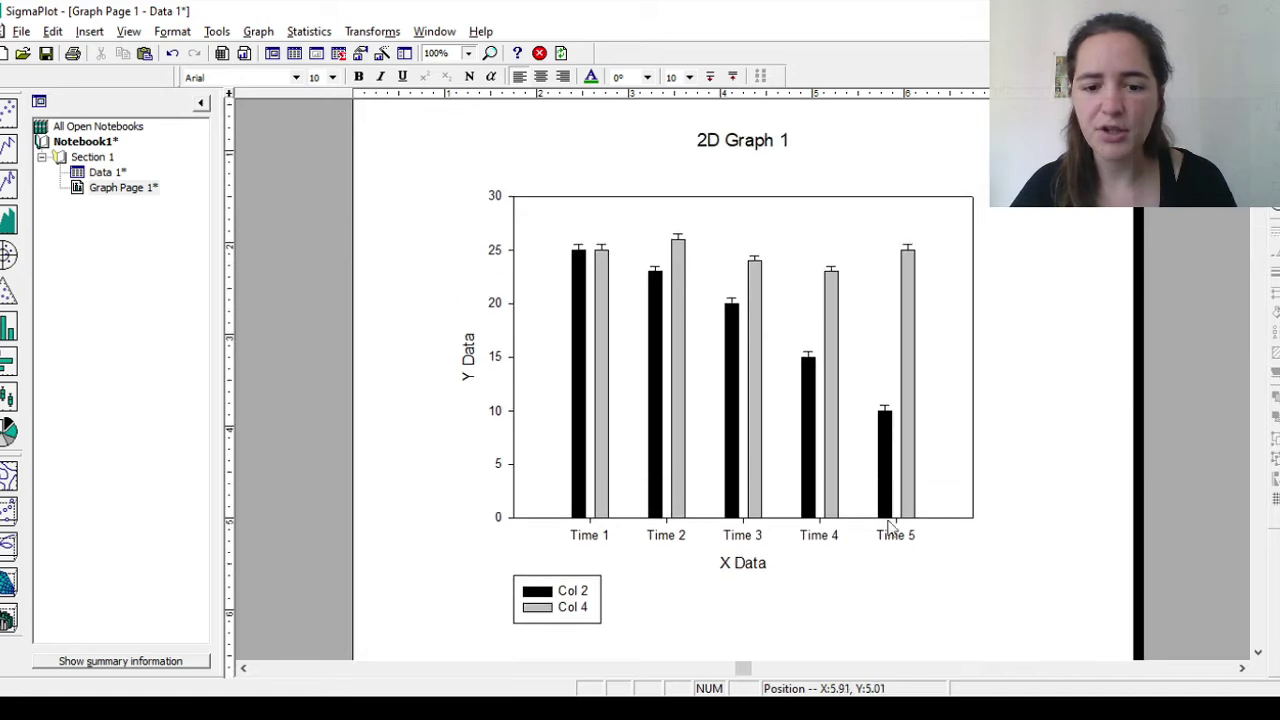
click(911, 226)
drag(911, 226, 911, 228)
drag(953, 174, 962, 176)
key(ctrl+z)
drag(953, 220, 952, 173)
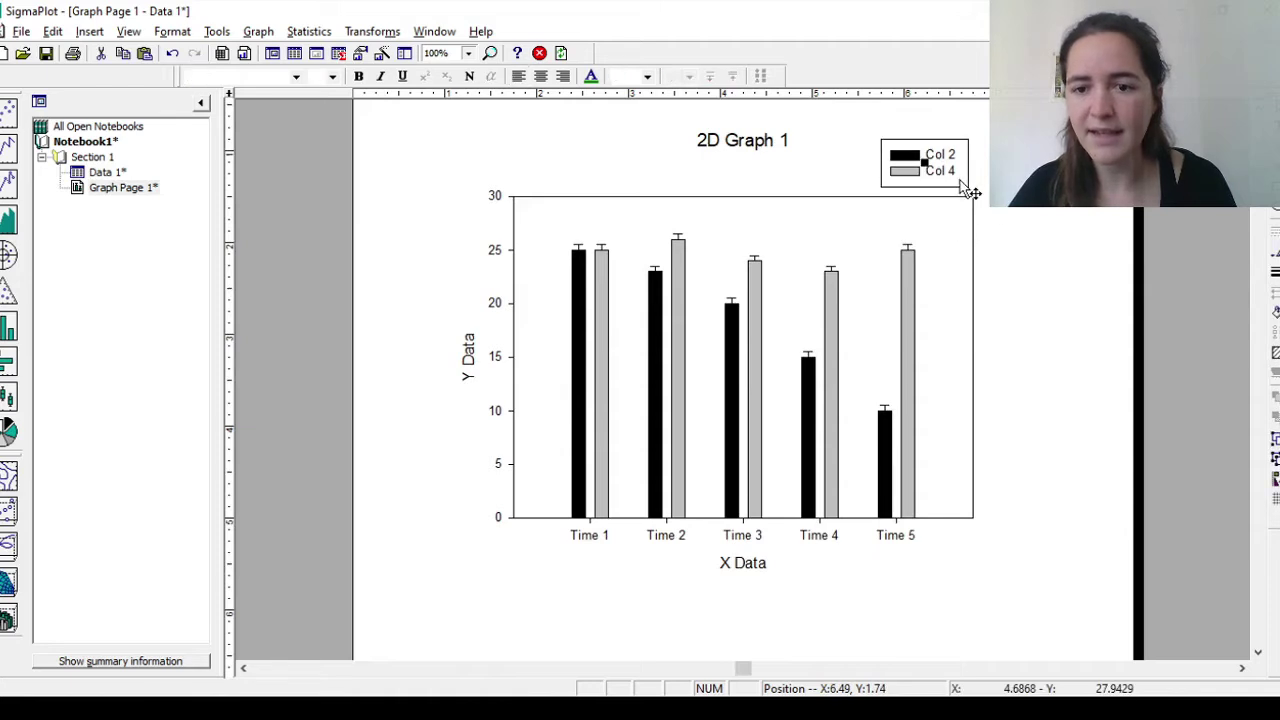
Delete the graph's title, 2D Graph 1.
click(882, 188)
click(779, 146)
key(Delete)
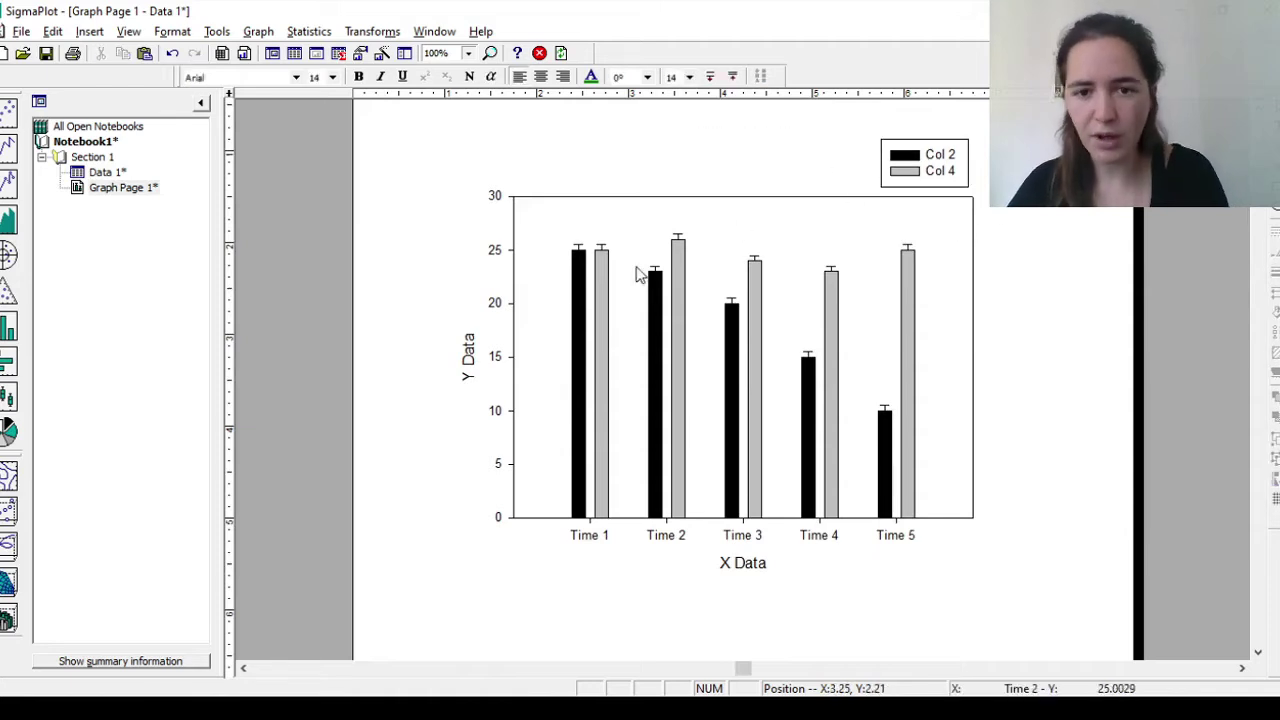
Rename the Y-axis title as "Fruit biomass (gFW)".
double_click(468, 356)
text(g)
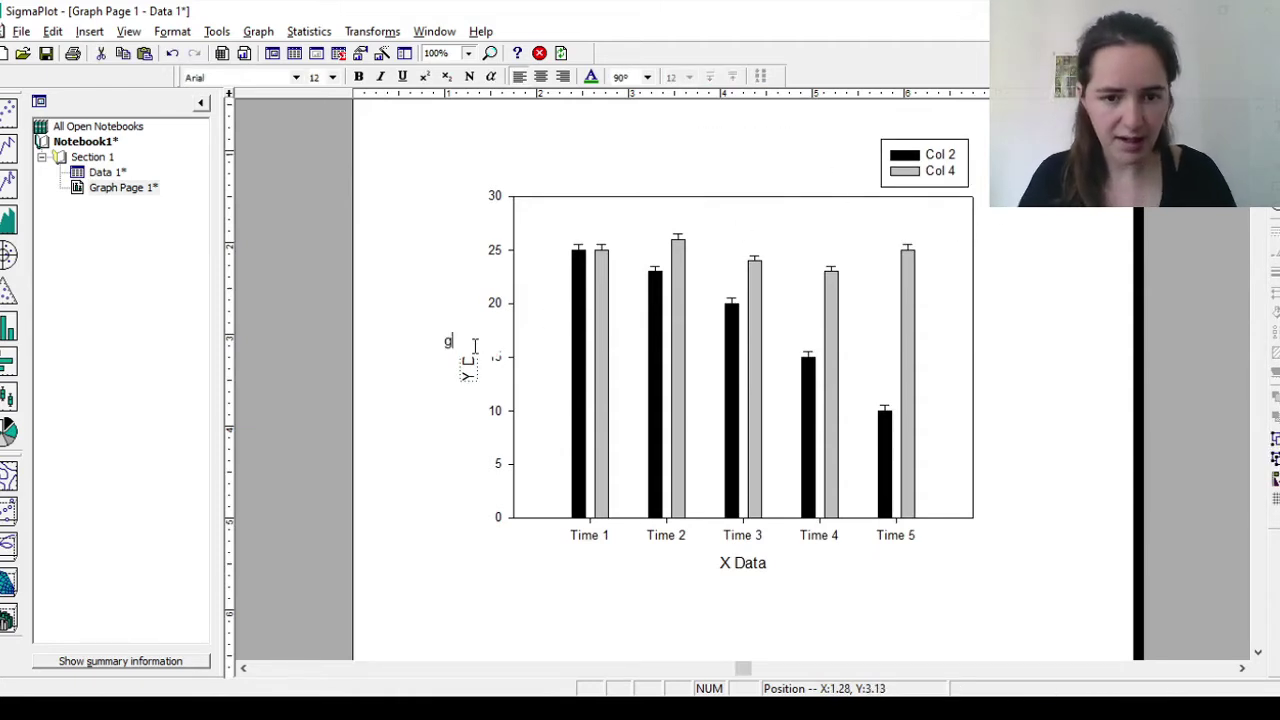
text(ruit biomass (gFW)
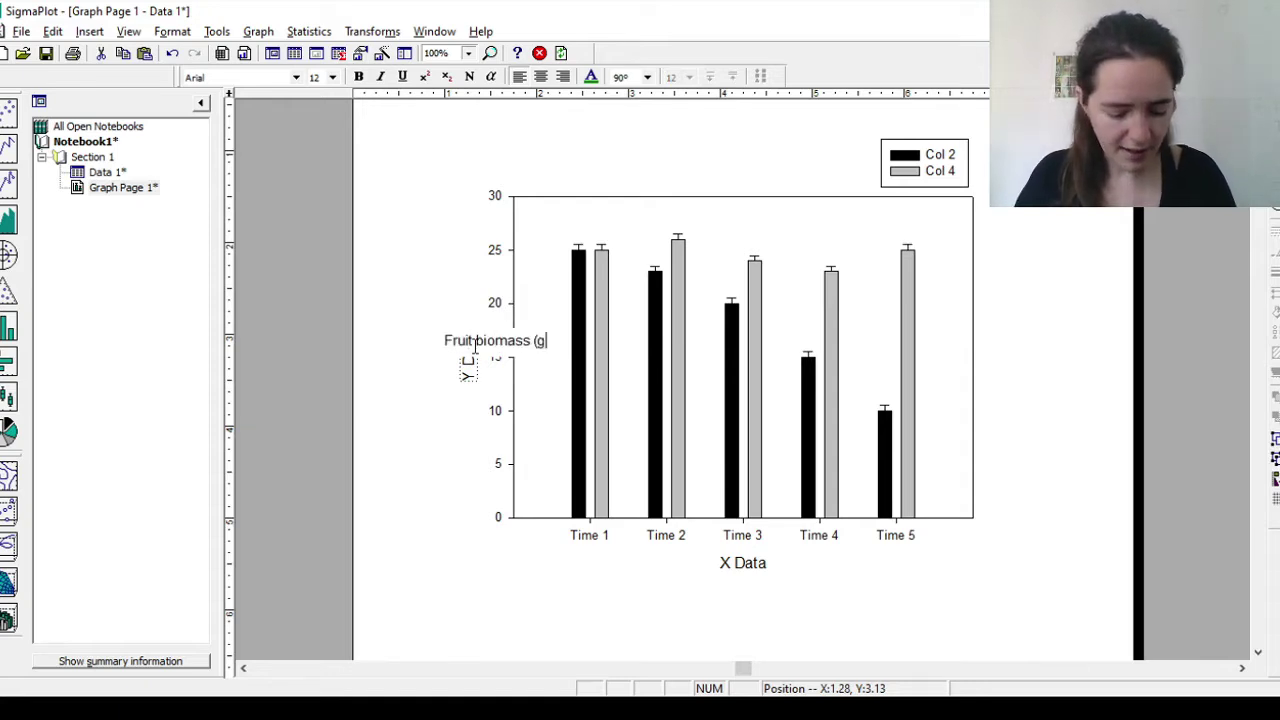
text())
click(318, 492)
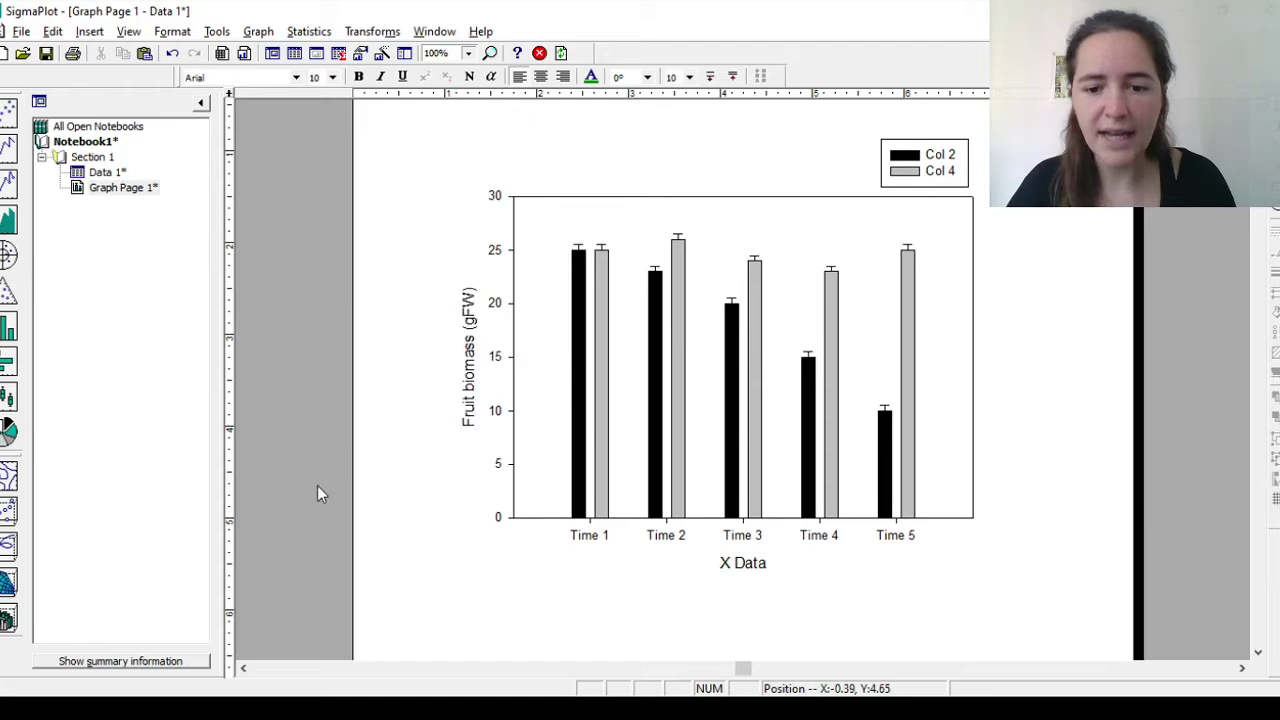
Rename the X-axis title as "Time (days)".
double_click(741, 563)
text(Time)
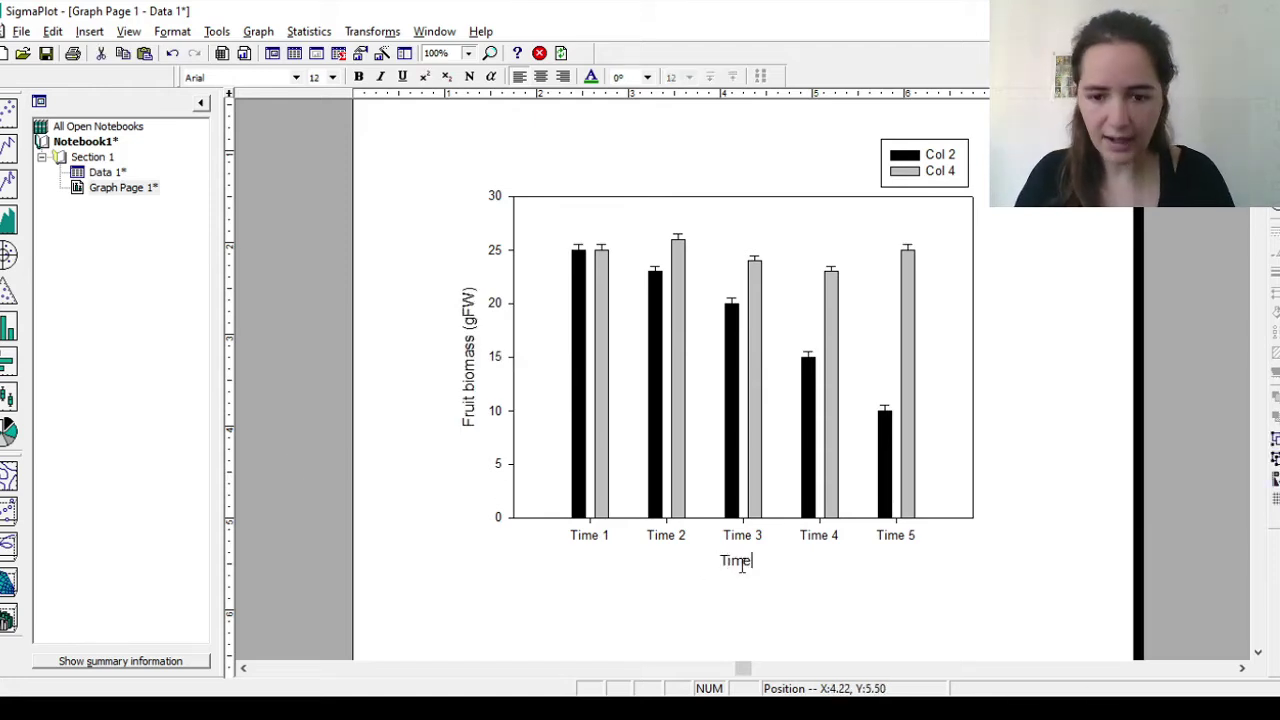
text( (day)
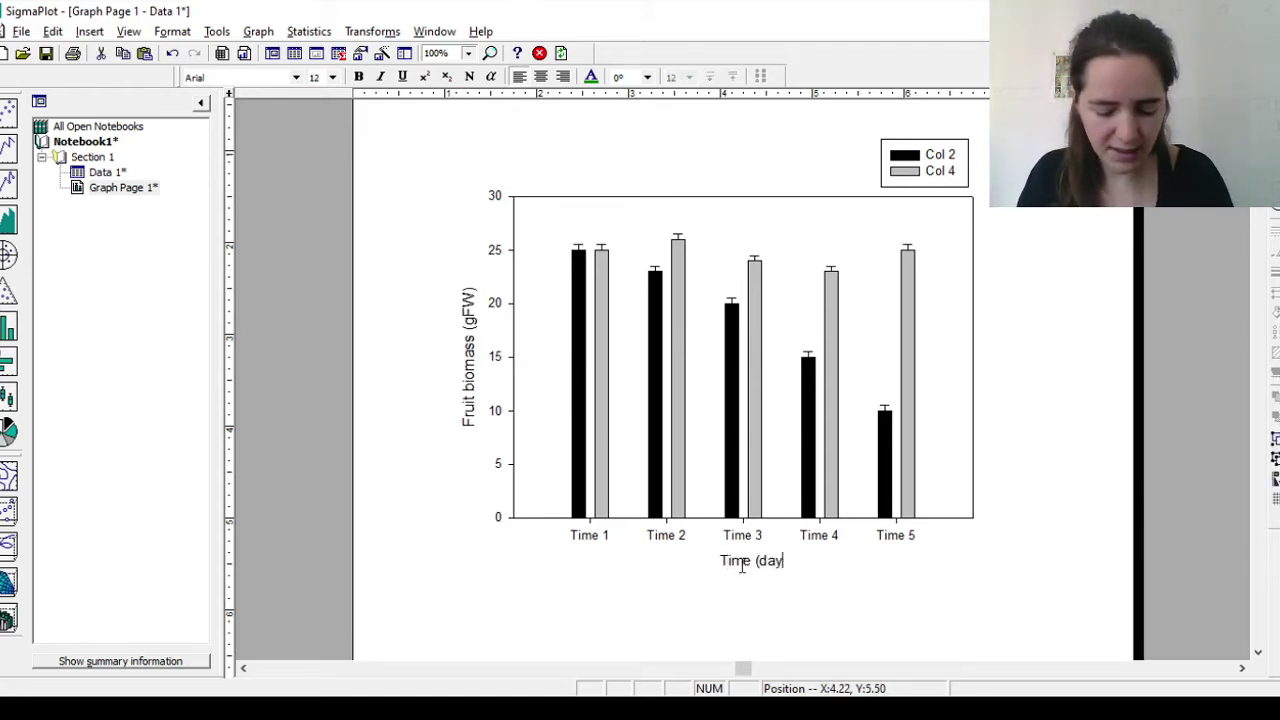
click(698, 604)
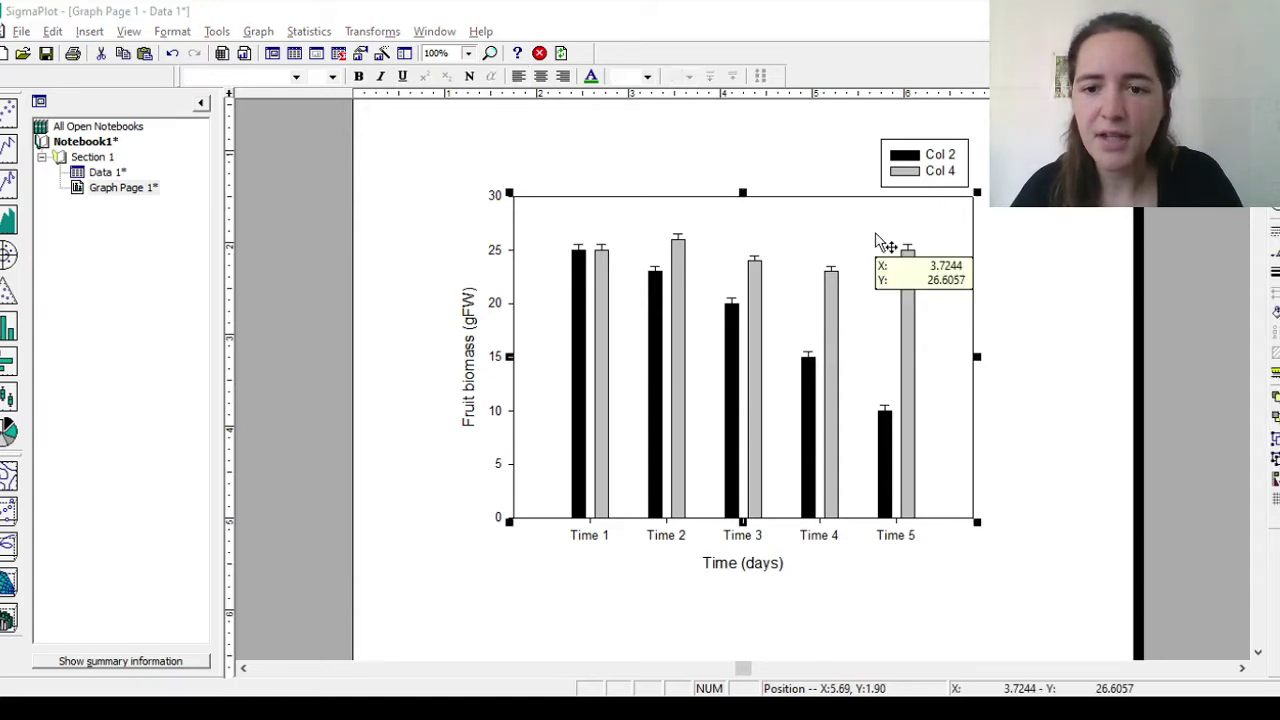
Change the legend text of the Col 2 entry to "Treatment" in the graph's legend settings.
double_click(875, 241)
drag(494, 143, 325, 143)
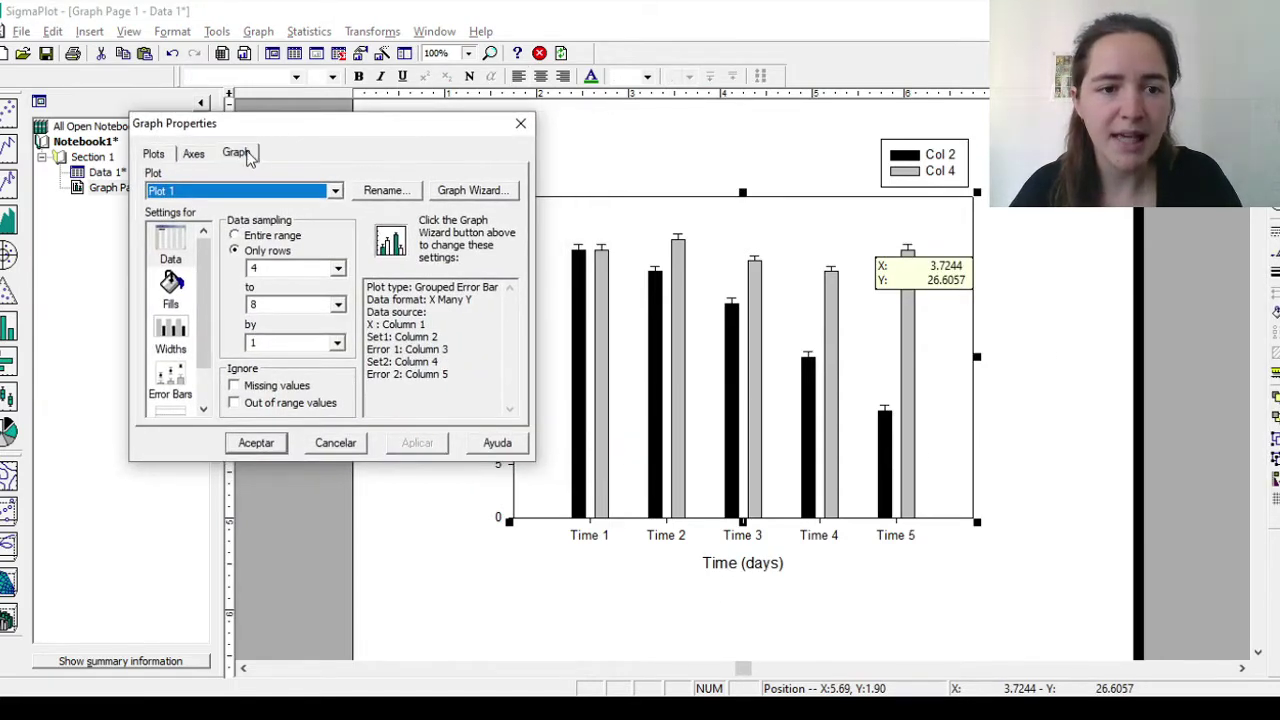
click(250, 153)
click(292, 250)
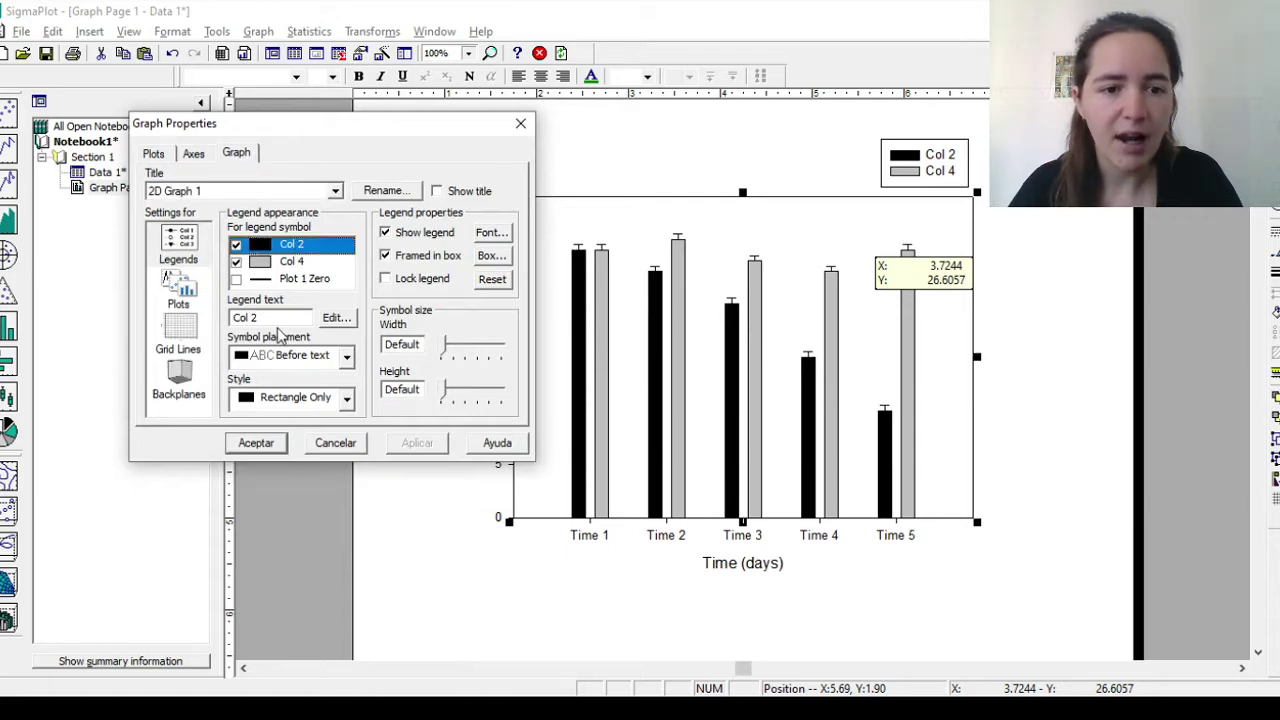
drag(286, 318, 175, 326)
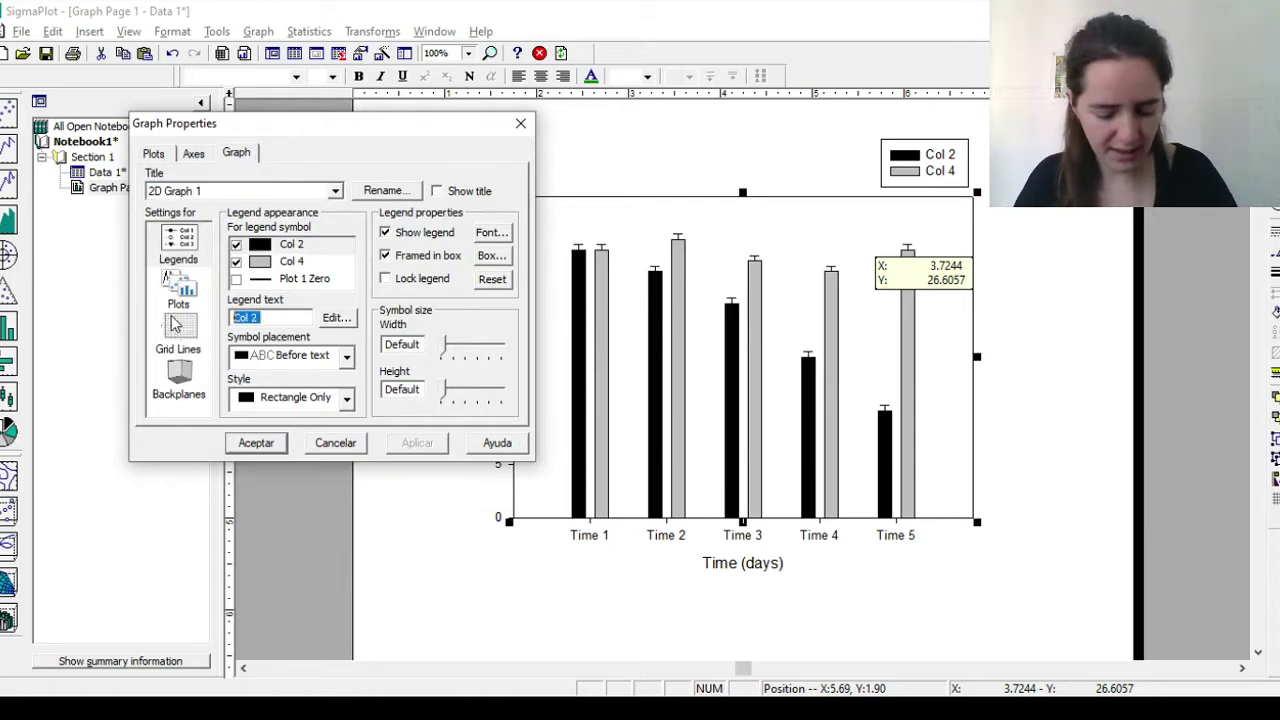
text(Treatment)
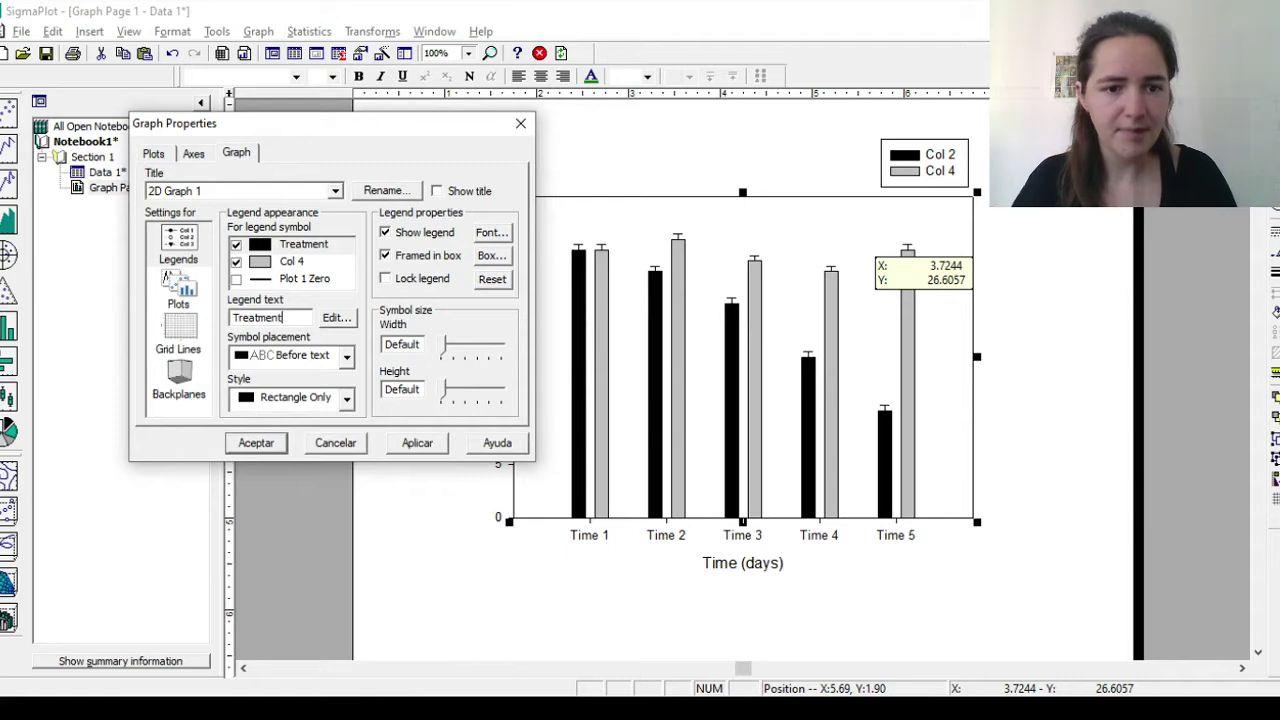
Change the legend text of the Col 4 entry to "Control" and apply the legend changes.
click(290, 261)
drag(286, 318, 240, 318)
text(Control)
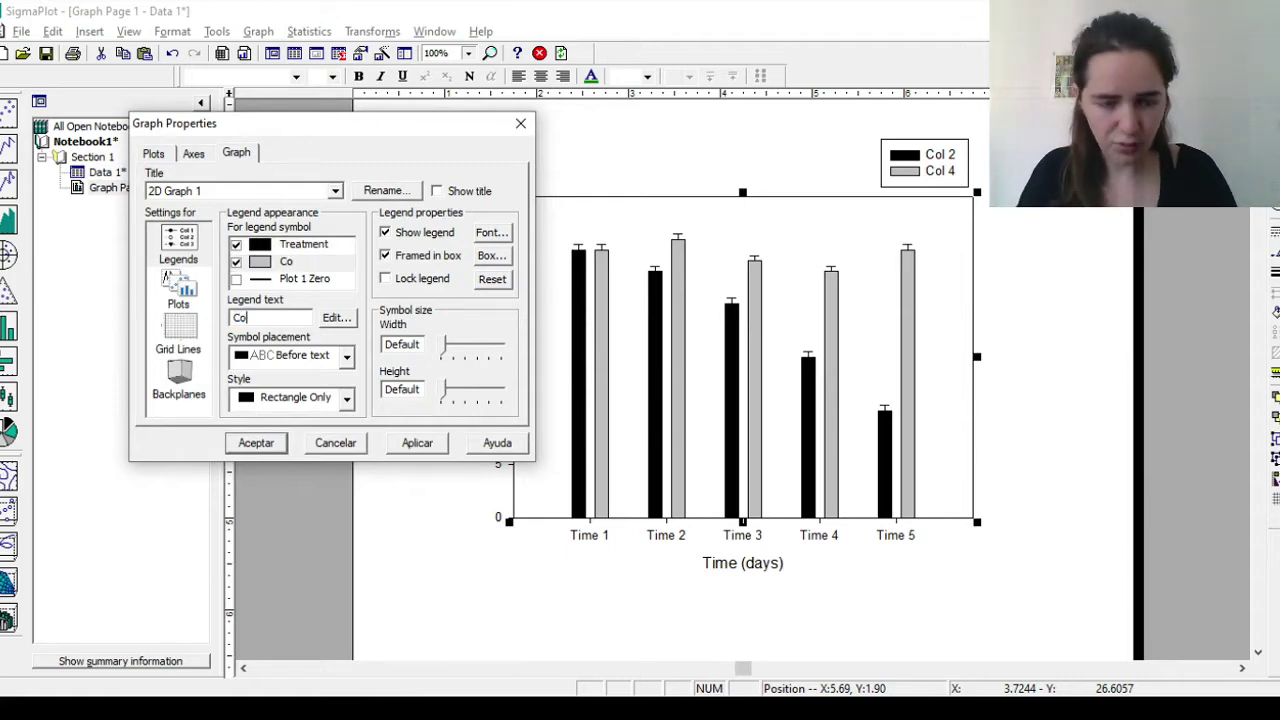
click(415, 443)
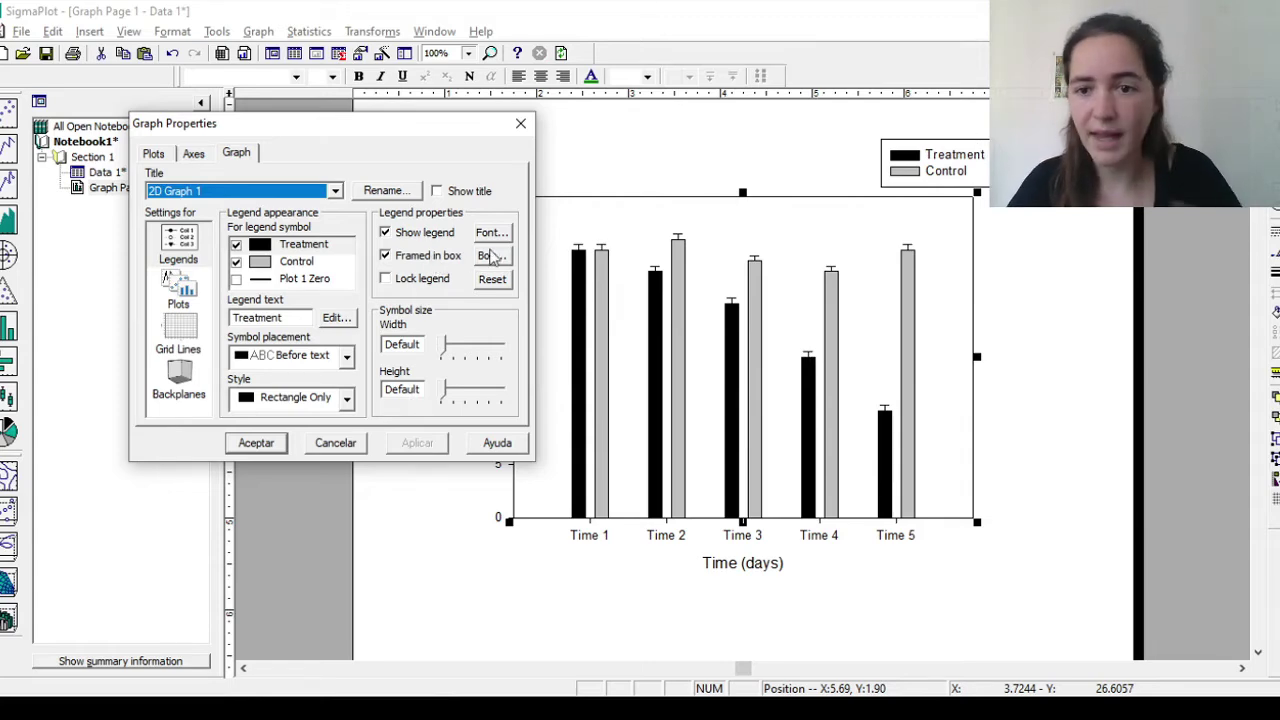
Remove the box framing the legend and move the legend inside the plot's upper-right corner.
click(432, 258)
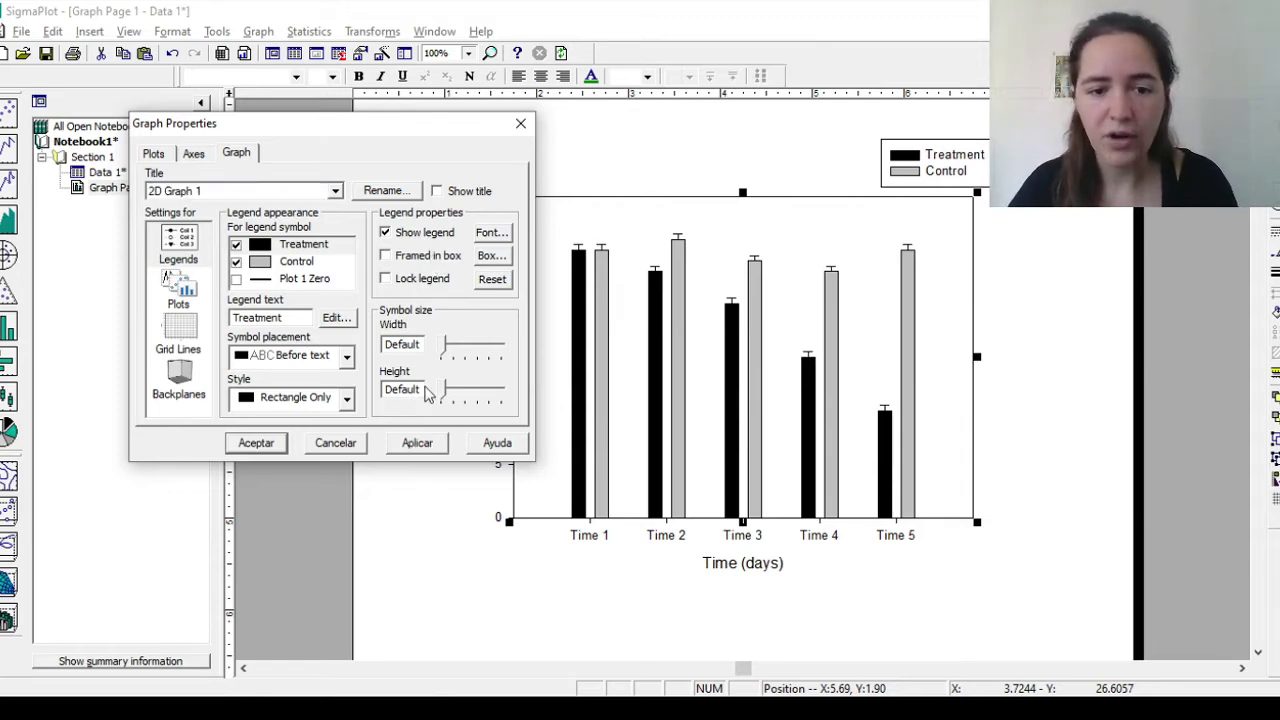
click(418, 443)
click(256, 443)
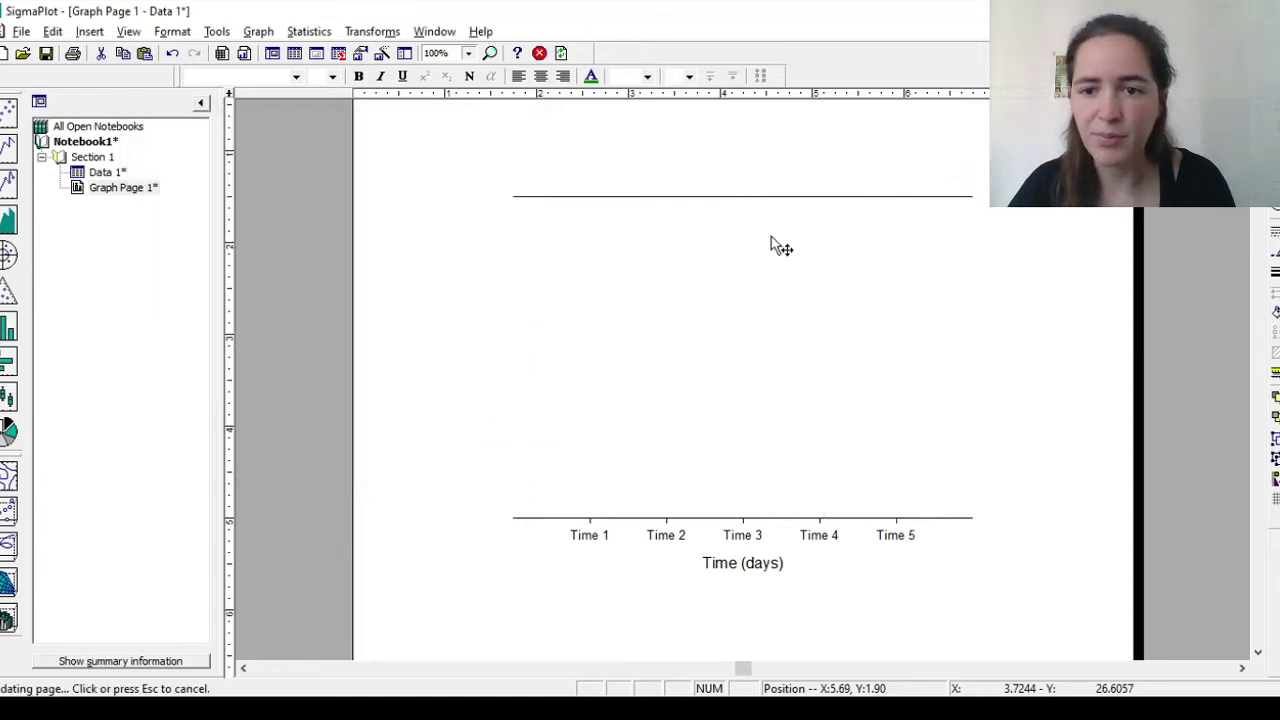
drag(920, 170, 929, 208)
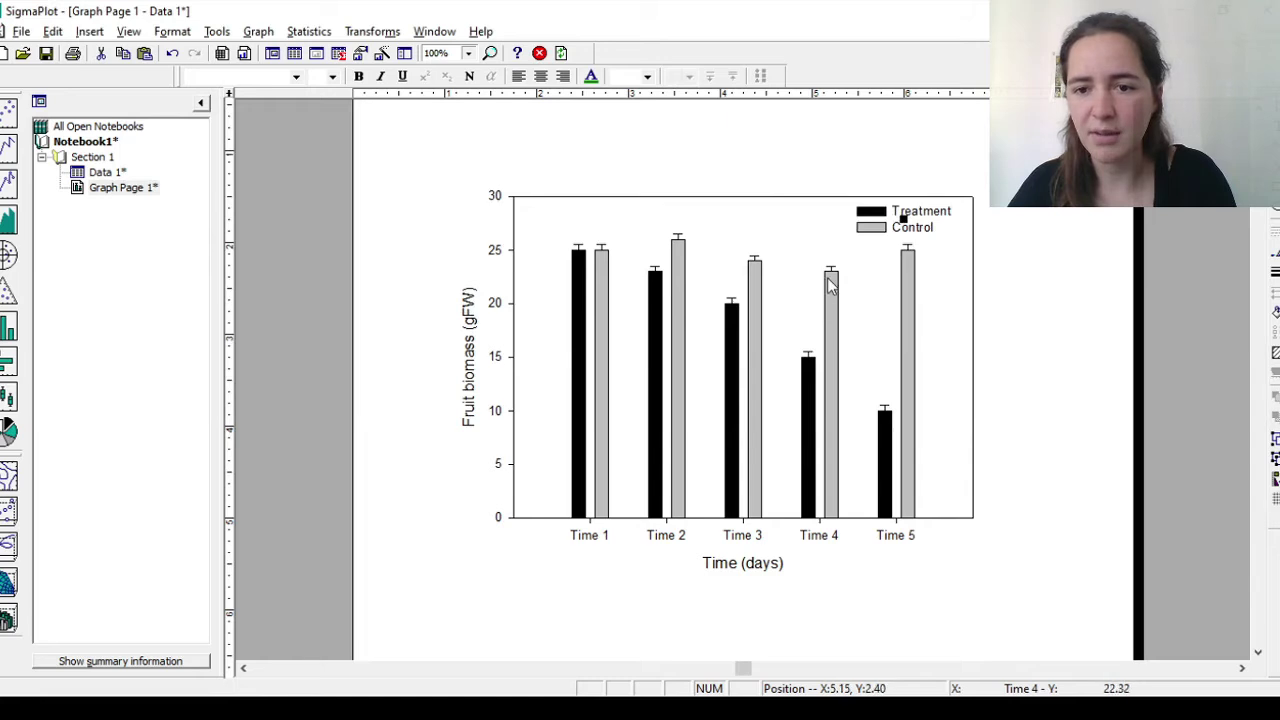
click(1074, 271)
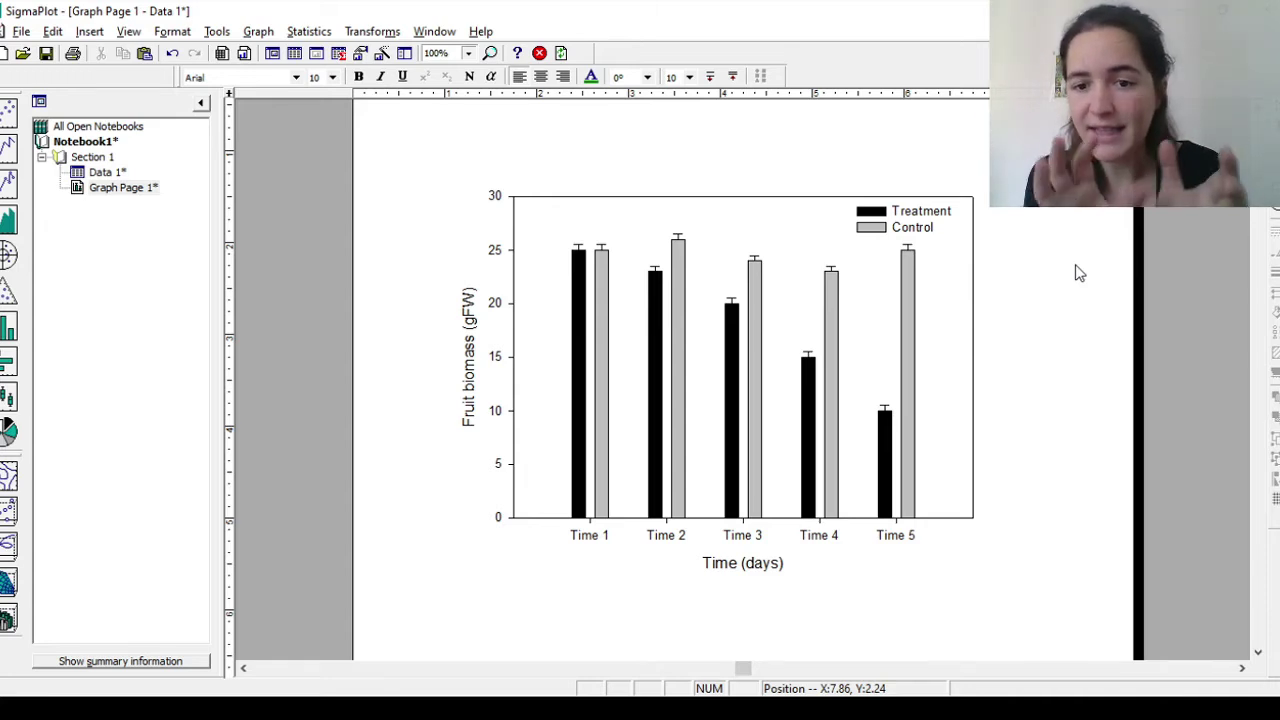
Set the bar thickness of Plot 1 to 100% and apply it.
double_click(770, 220)
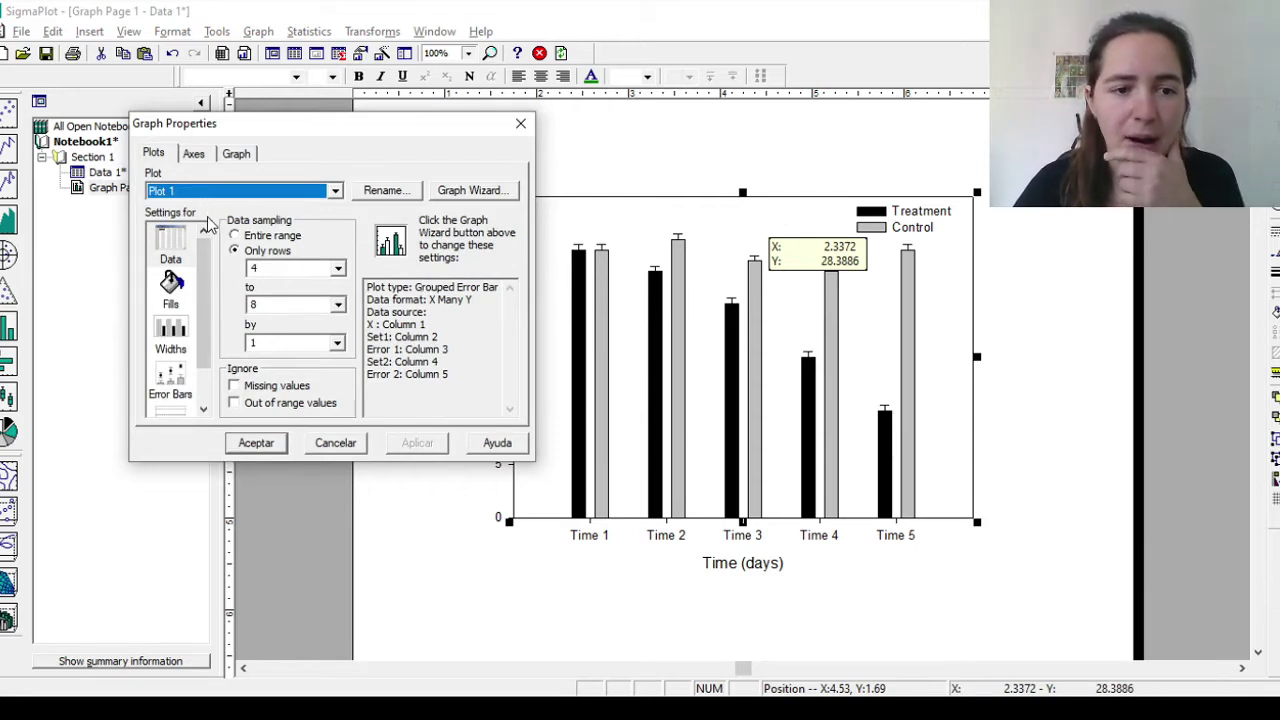
click(176, 340)
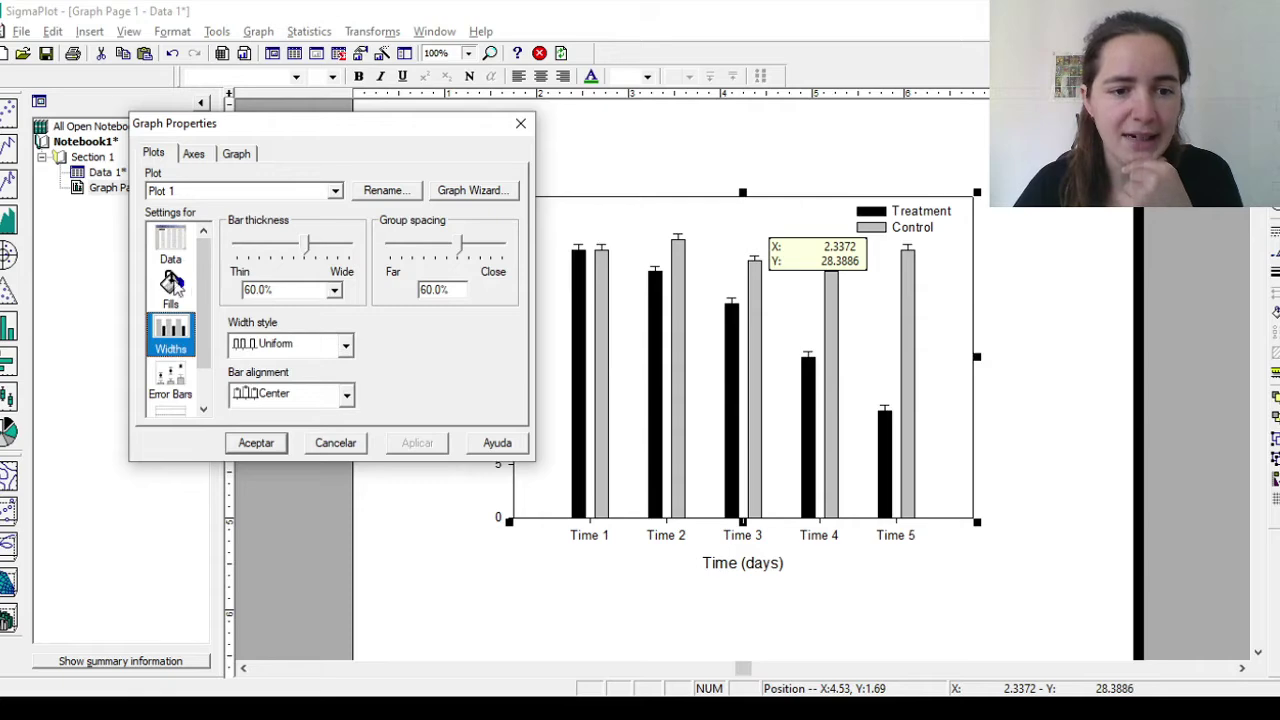
click(308, 252)
drag(308, 252, 358, 250)
click(420, 440)
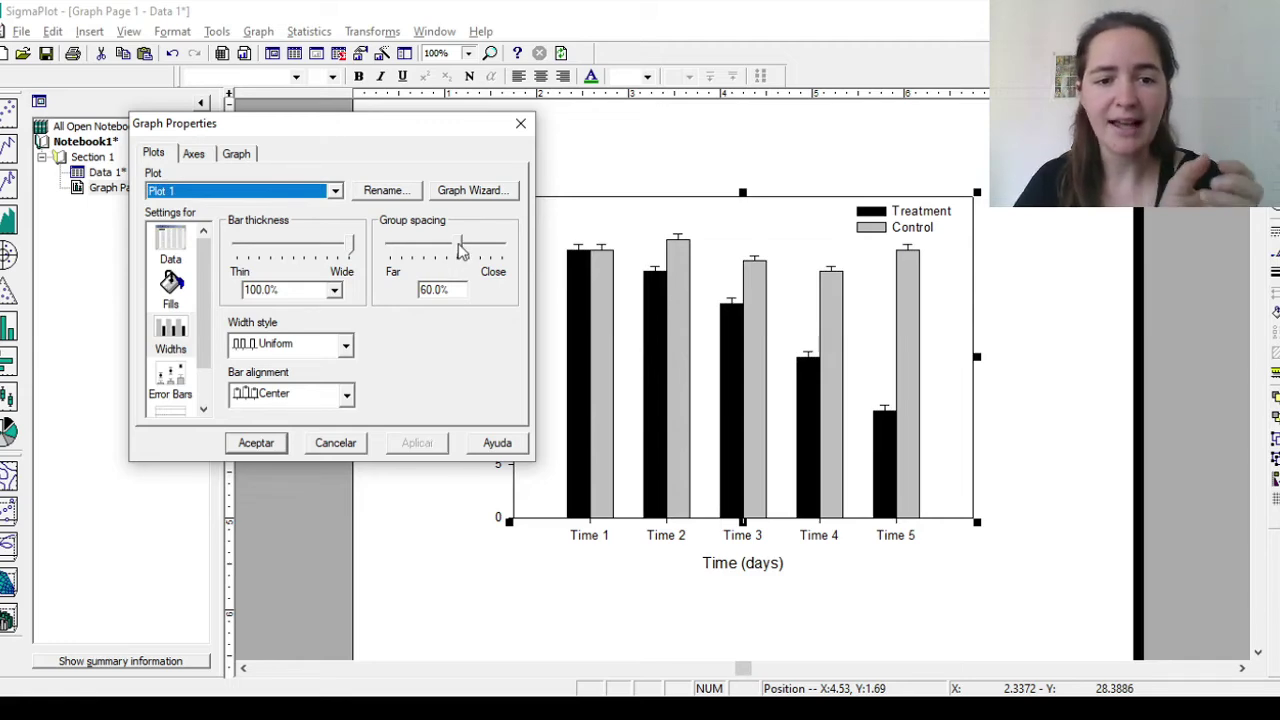
Try group spacings of 0%, about 20% and 73.5% for the bars, applying each one.
drag(460, 250, 396, 250)
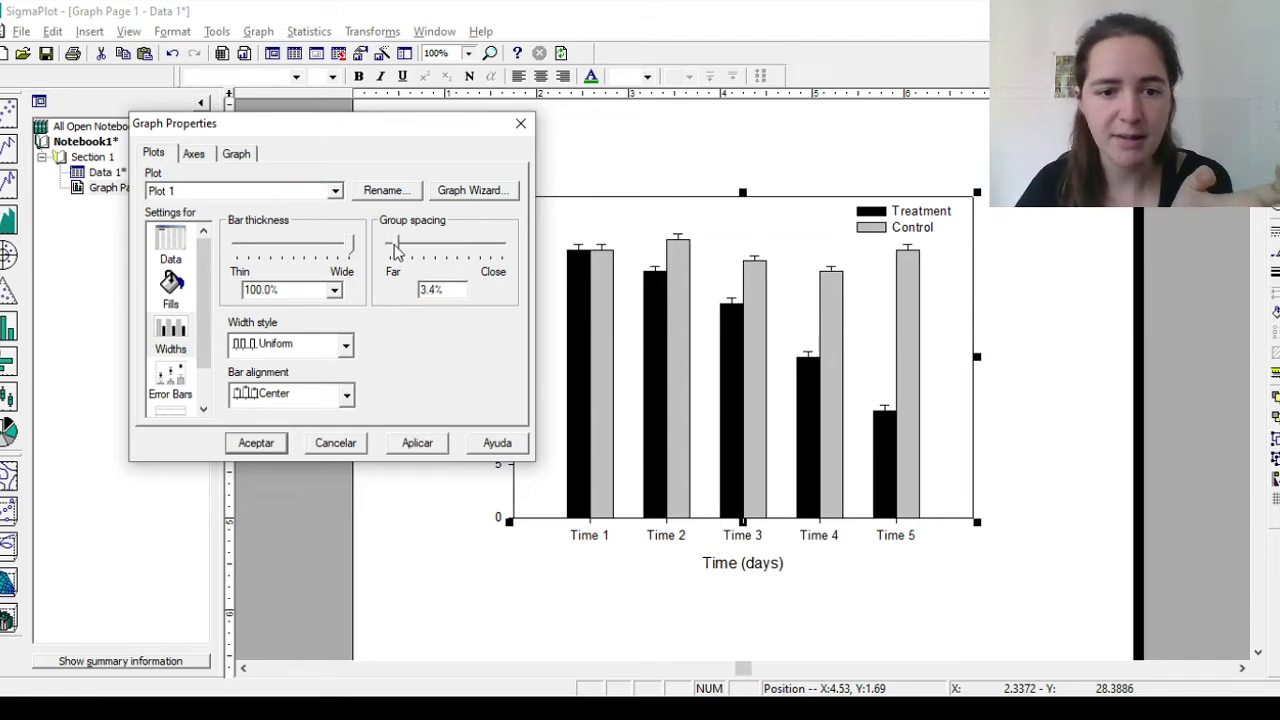
click(420, 442)
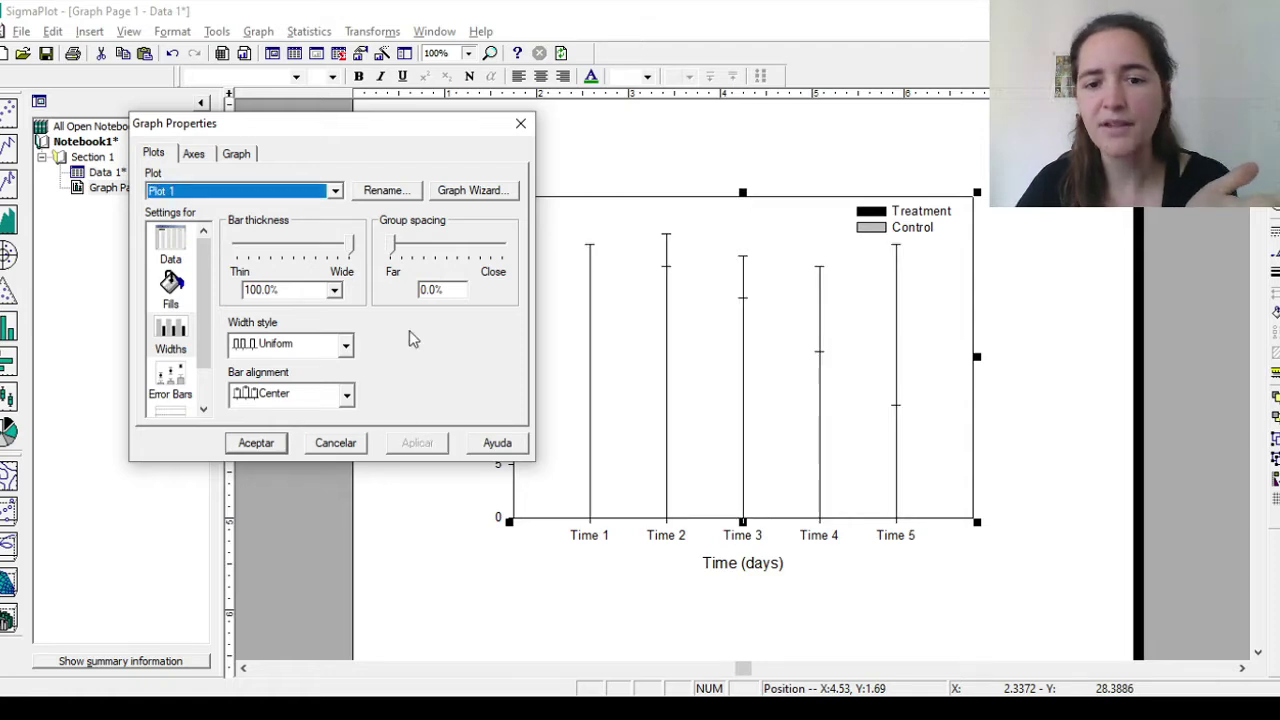
drag(393, 247, 417, 249)
click(436, 451)
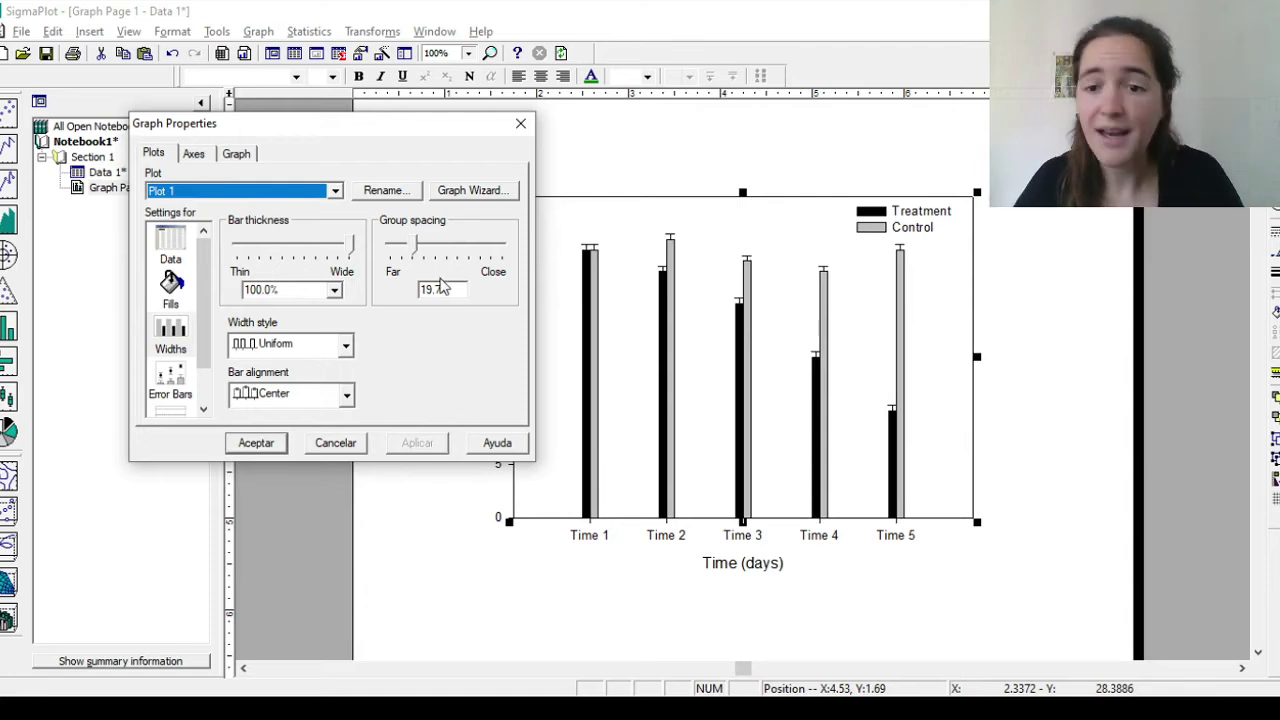
drag(415, 249, 477, 252)
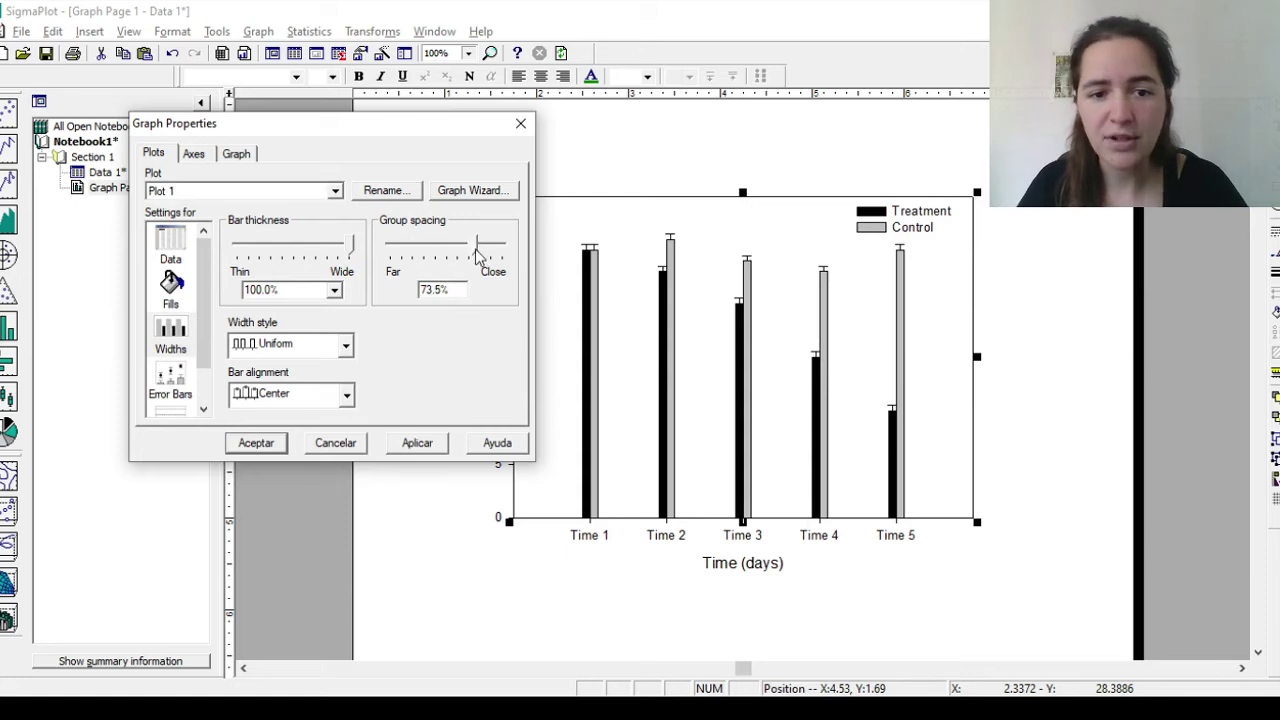
click(440, 447)
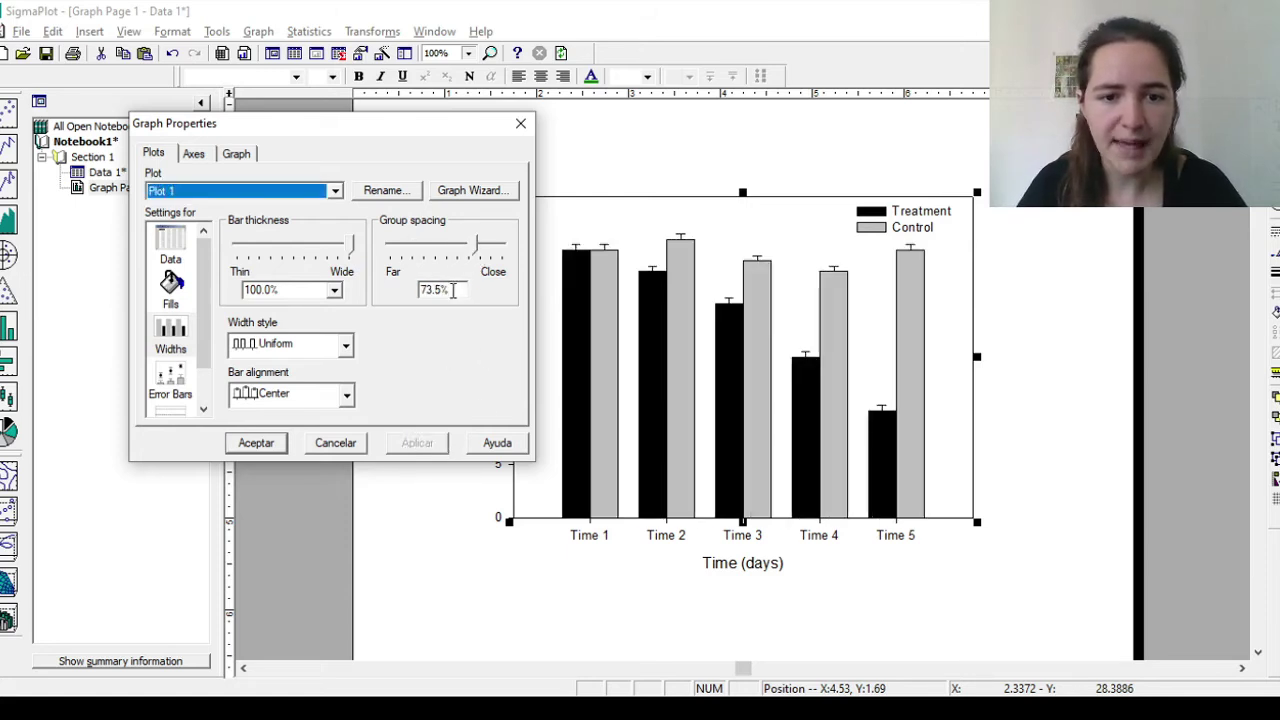
Set the bars' group spacing to 50% and apply it.
drag(451, 290, 317, 290)
text(50)
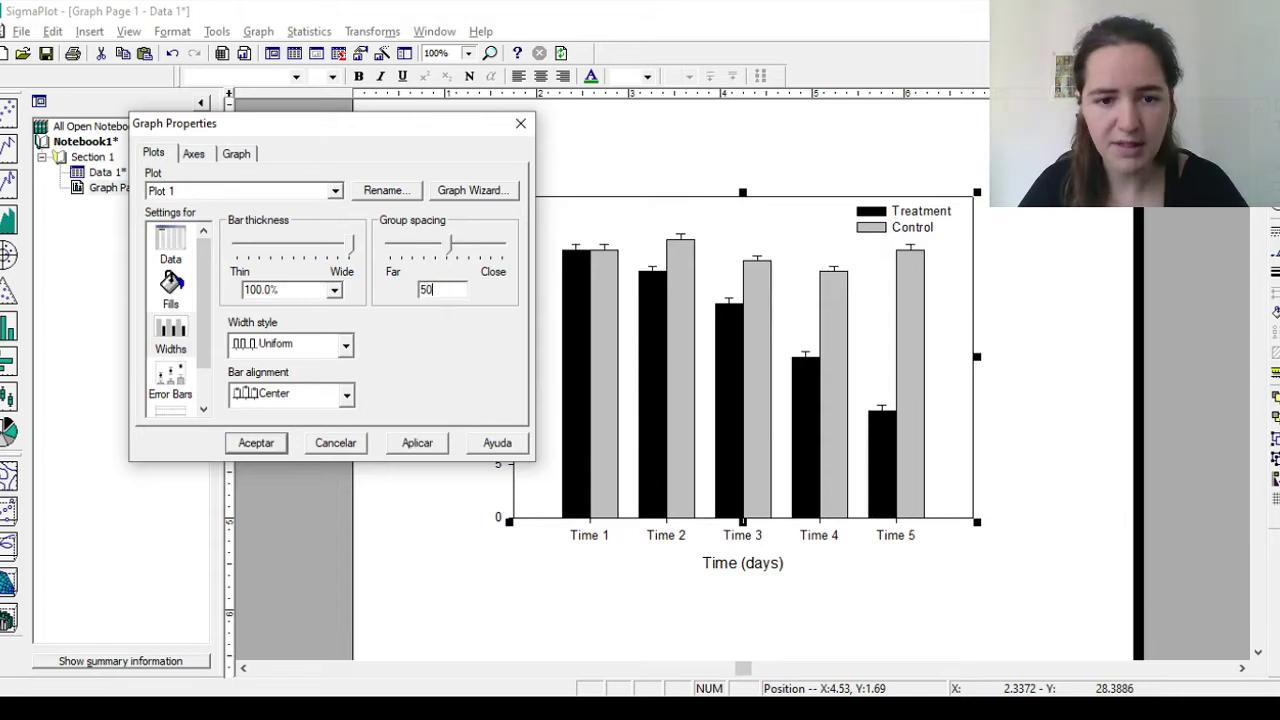
click(437, 445)
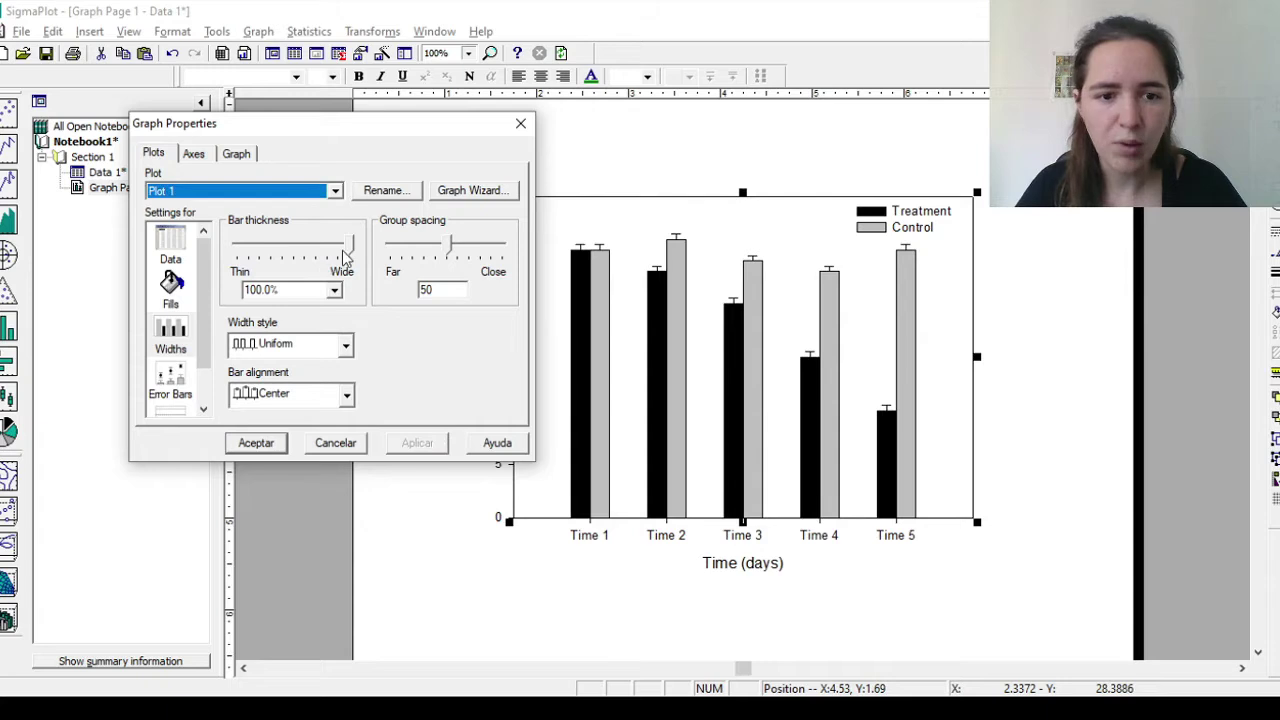
Set the bar thickness to 80% and apply it.
drag(308, 290, 244, 290)
text(0)
key(BackSpace)
text(80)
click(417, 443)
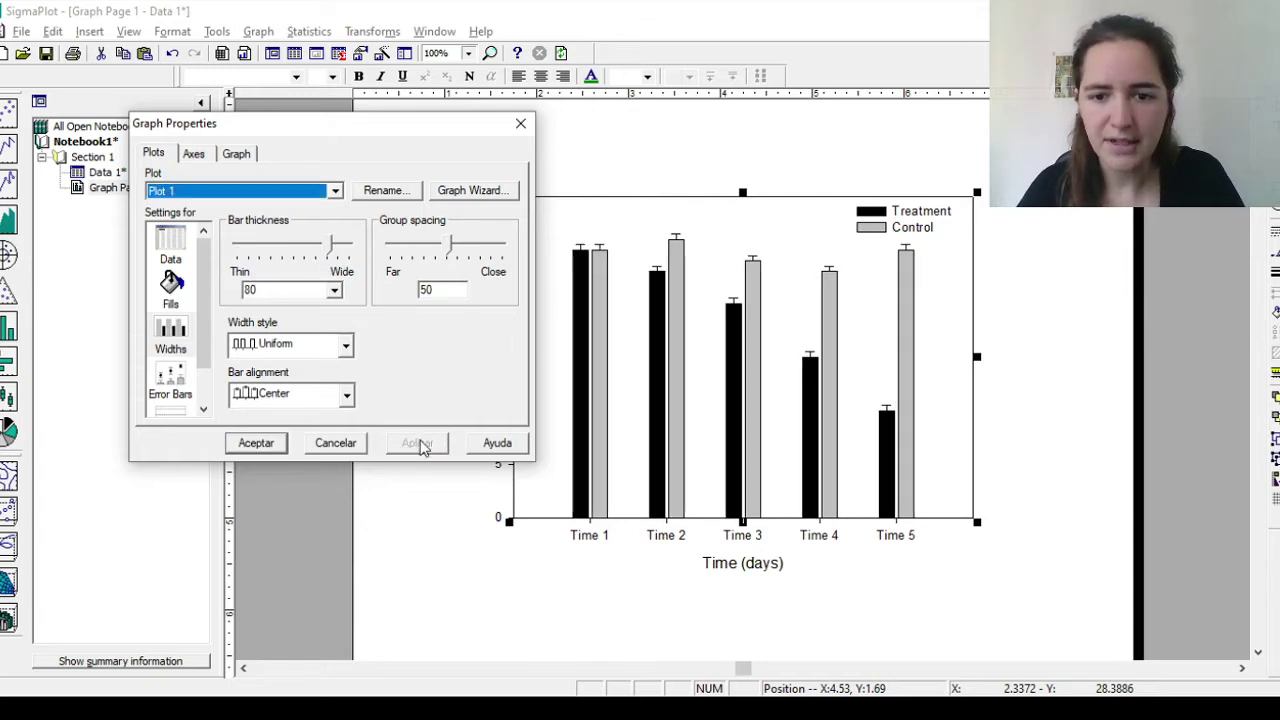
Try the Variable width style, return to Uniform, and check the bar alignment options while keeping Center.
click(345, 345)
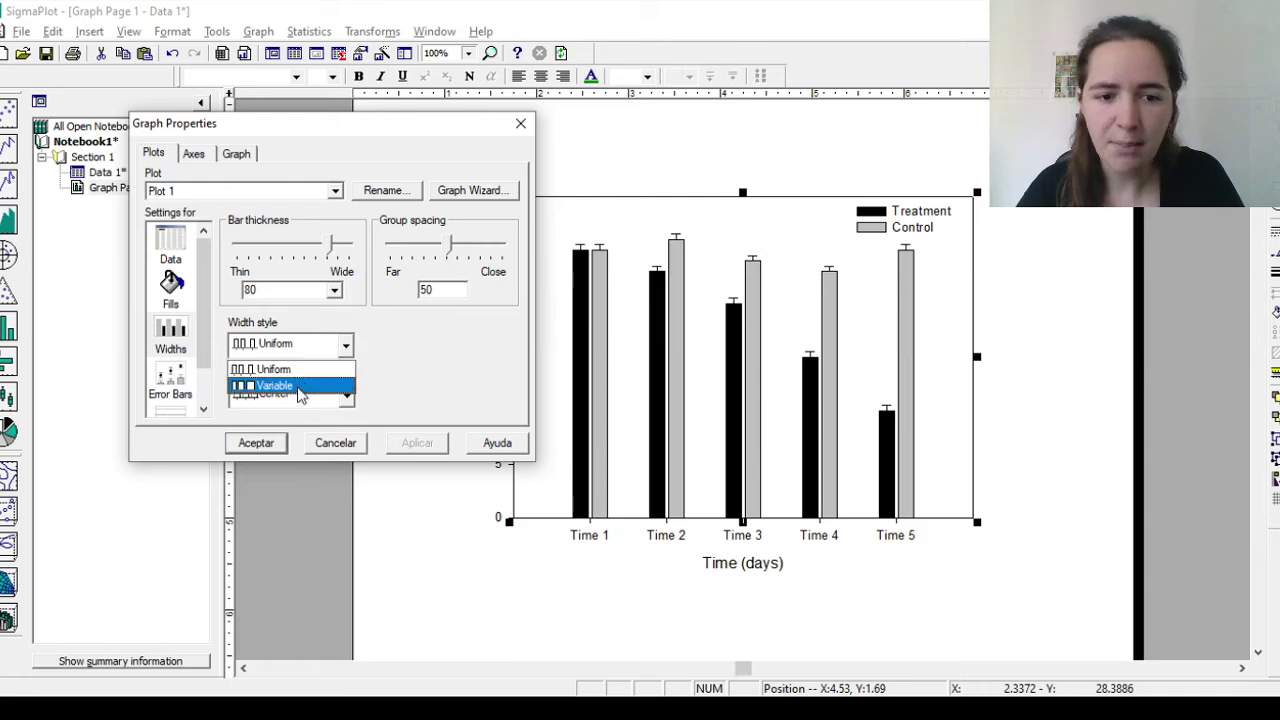
click(299, 388)
click(330, 348)
click(290, 370)
click(300, 394)
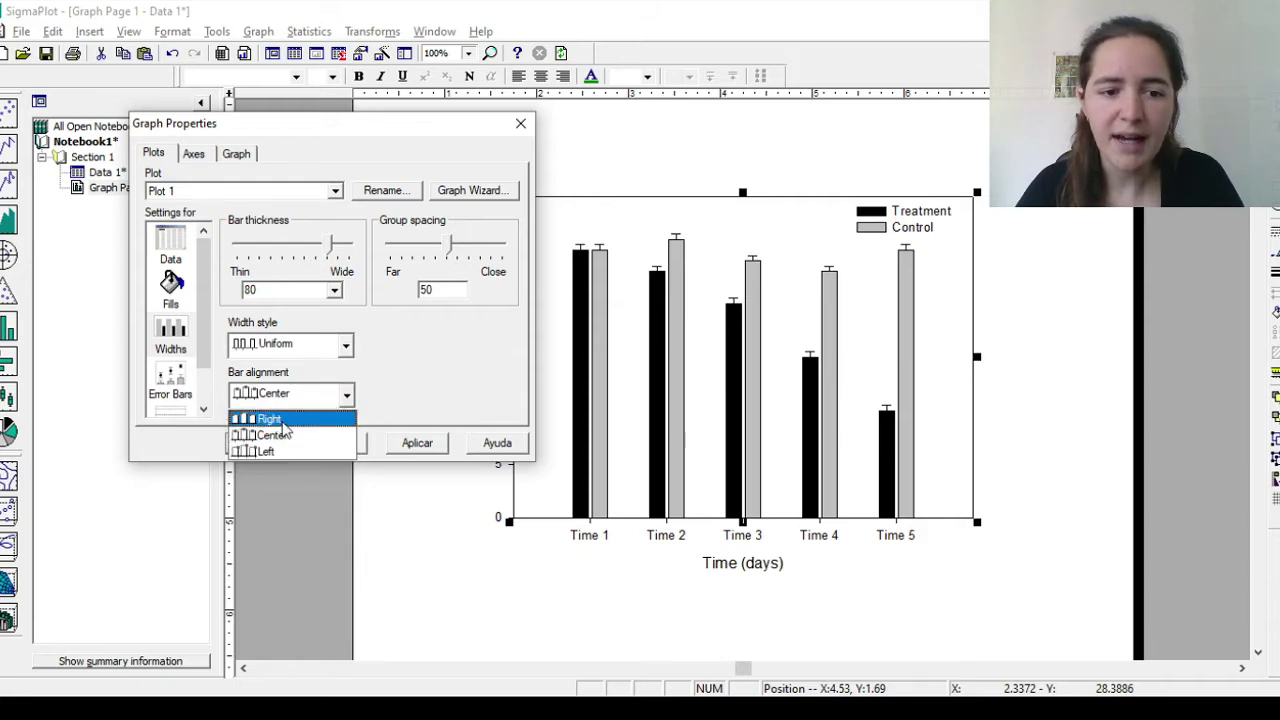
click(392, 412)
click(418, 447)
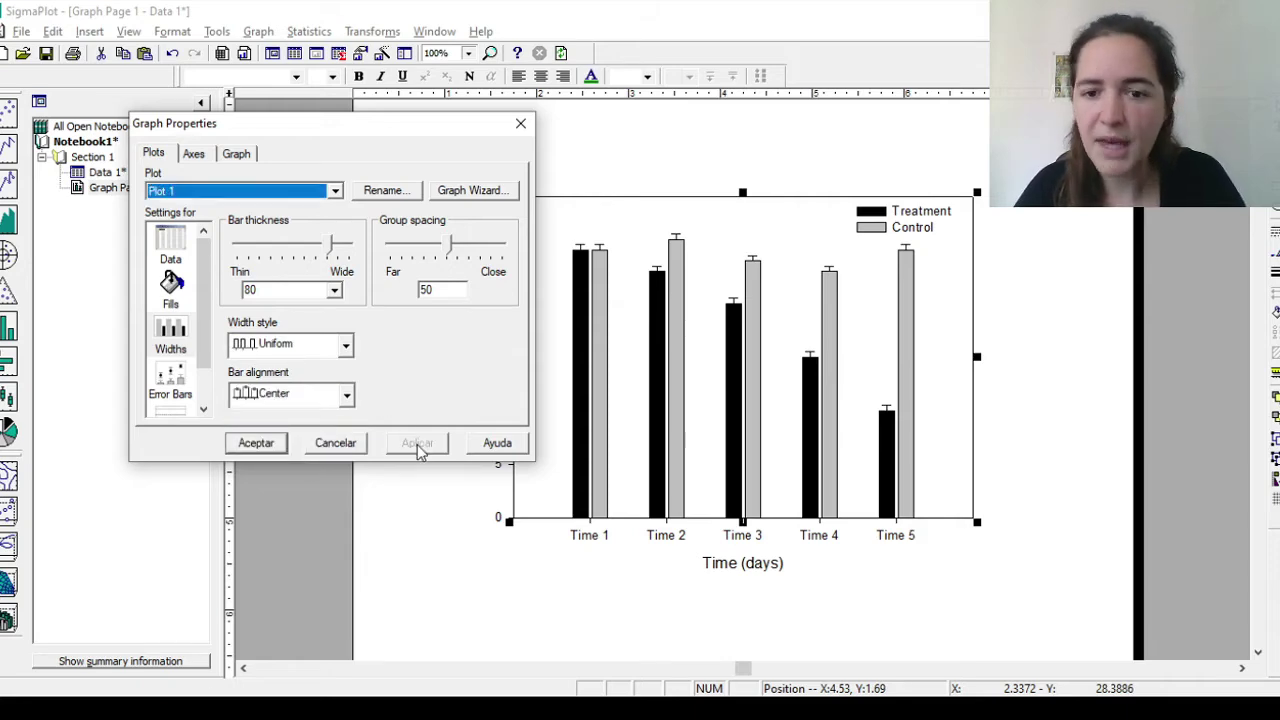
click(255, 443)
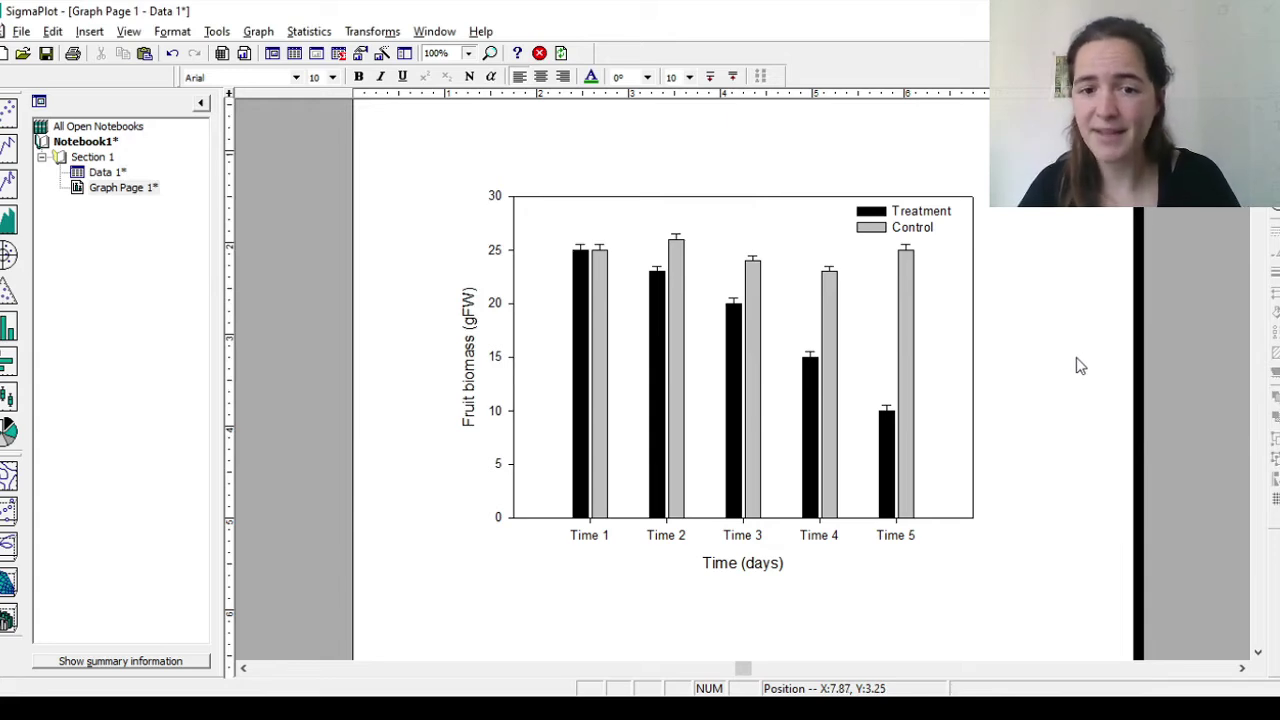
Apply the Black and White fill color scheme to the bars of Plot 1.
click(655, 335)
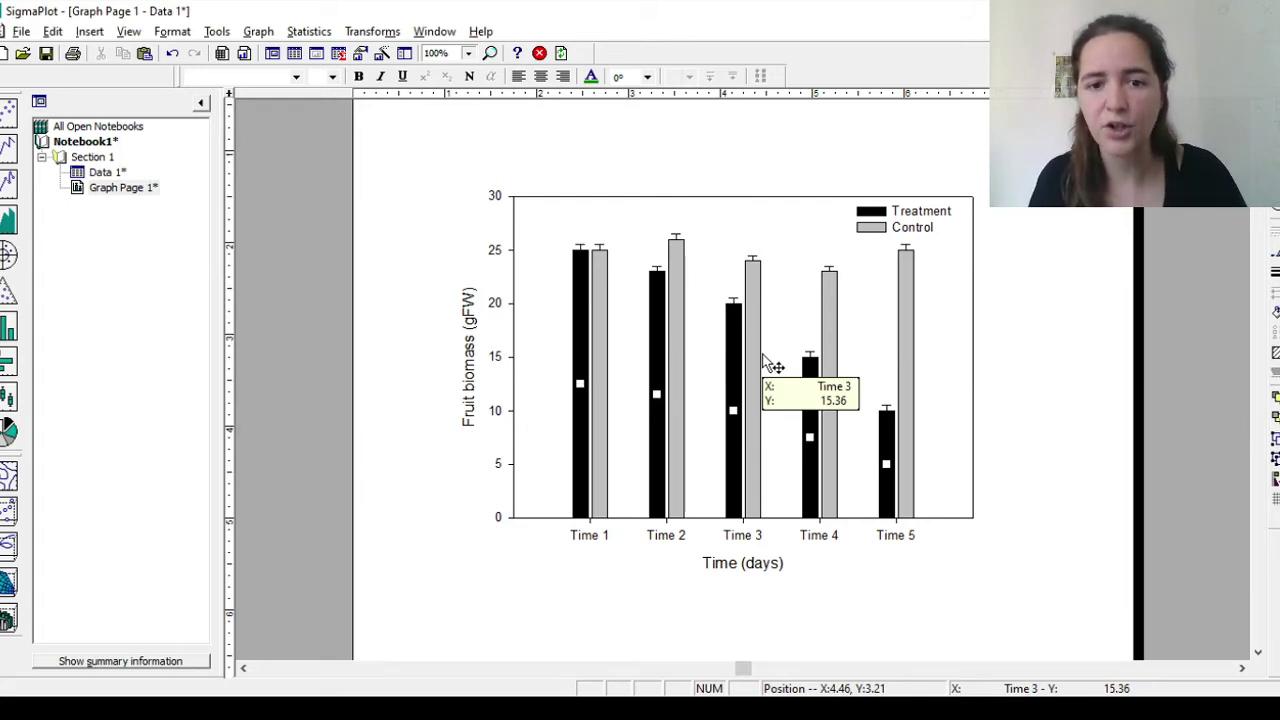
double_click(800, 222)
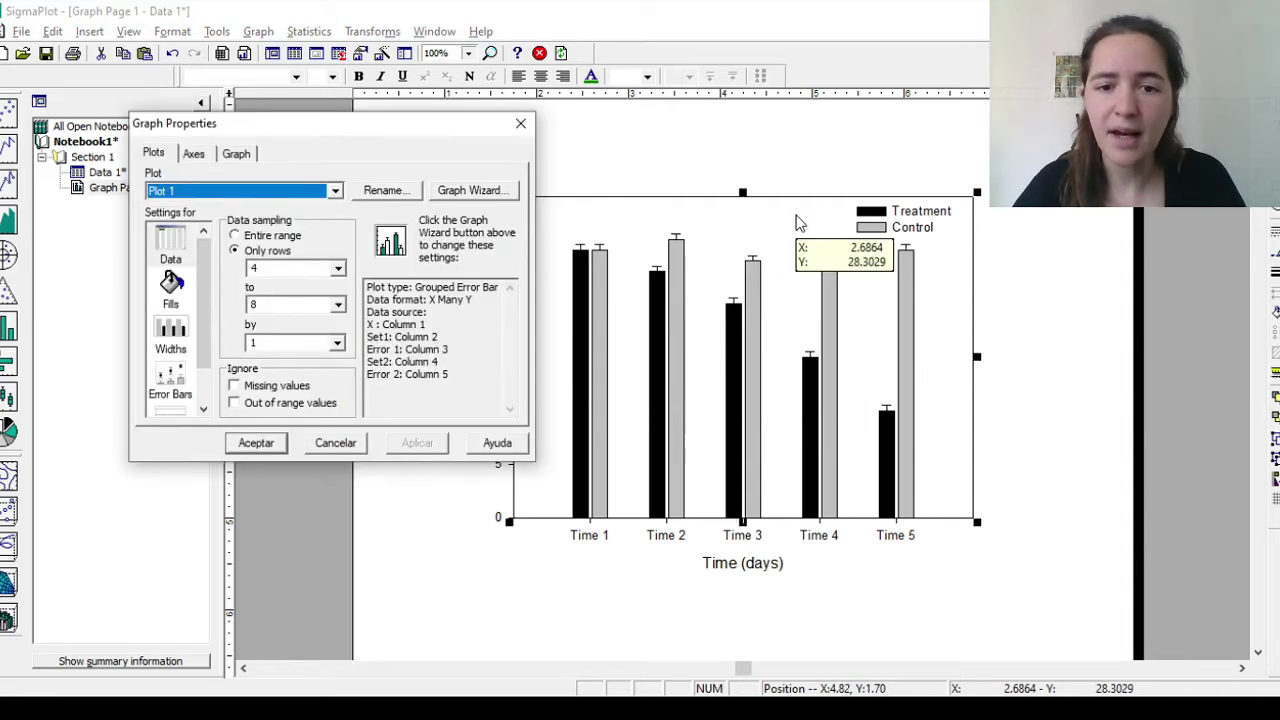
click(171, 286)
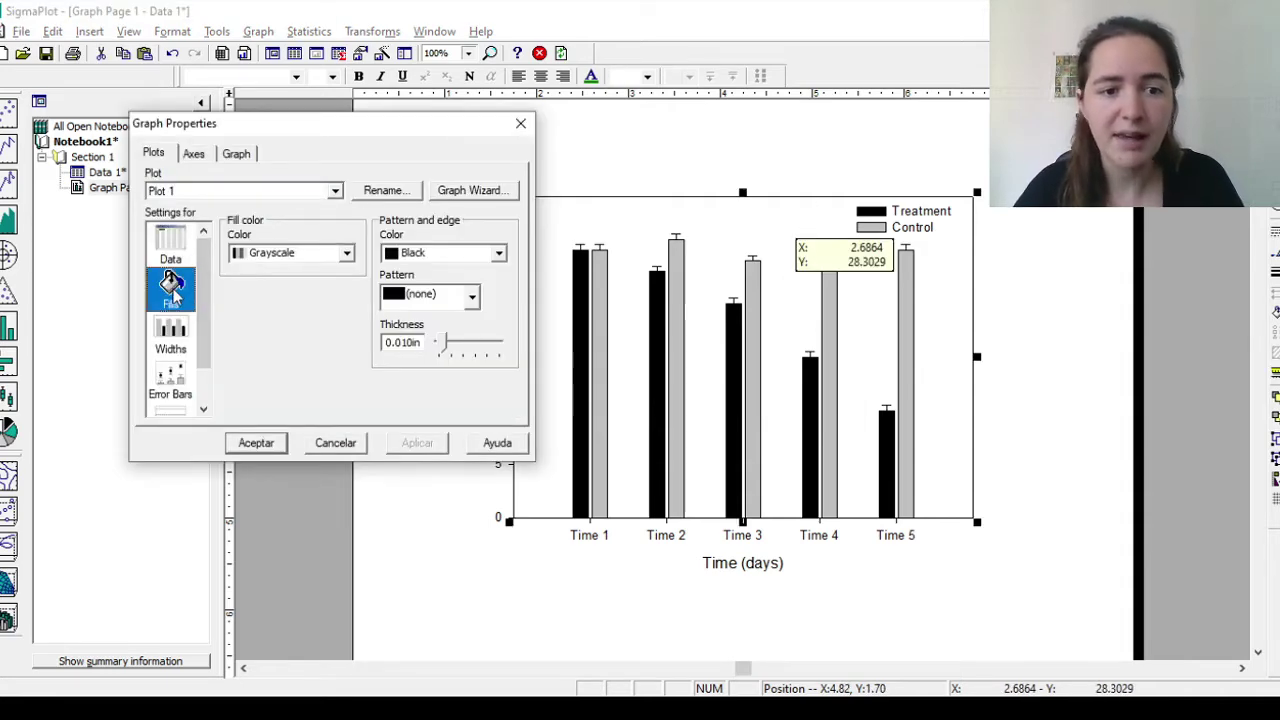
click(249, 256)
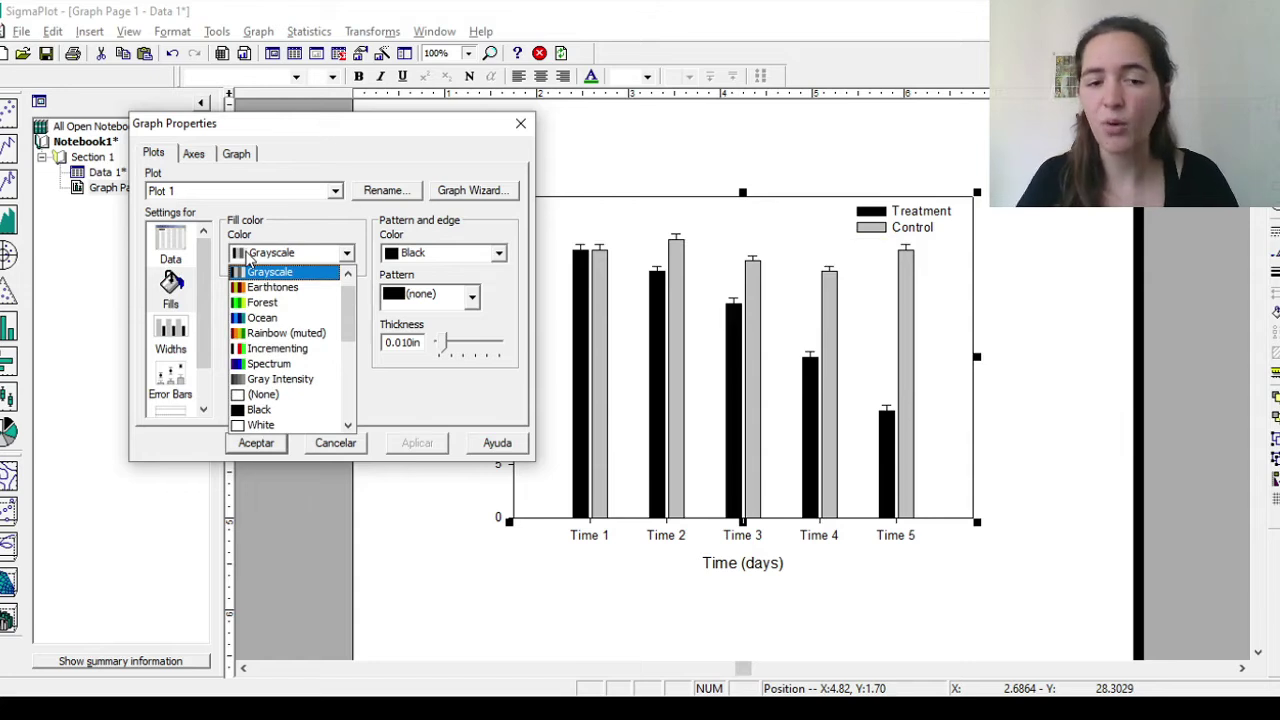
click(298, 288)
click(422, 445)
Restore the Grayscale fill color scheme for the bars and apply it.
click(346, 253)
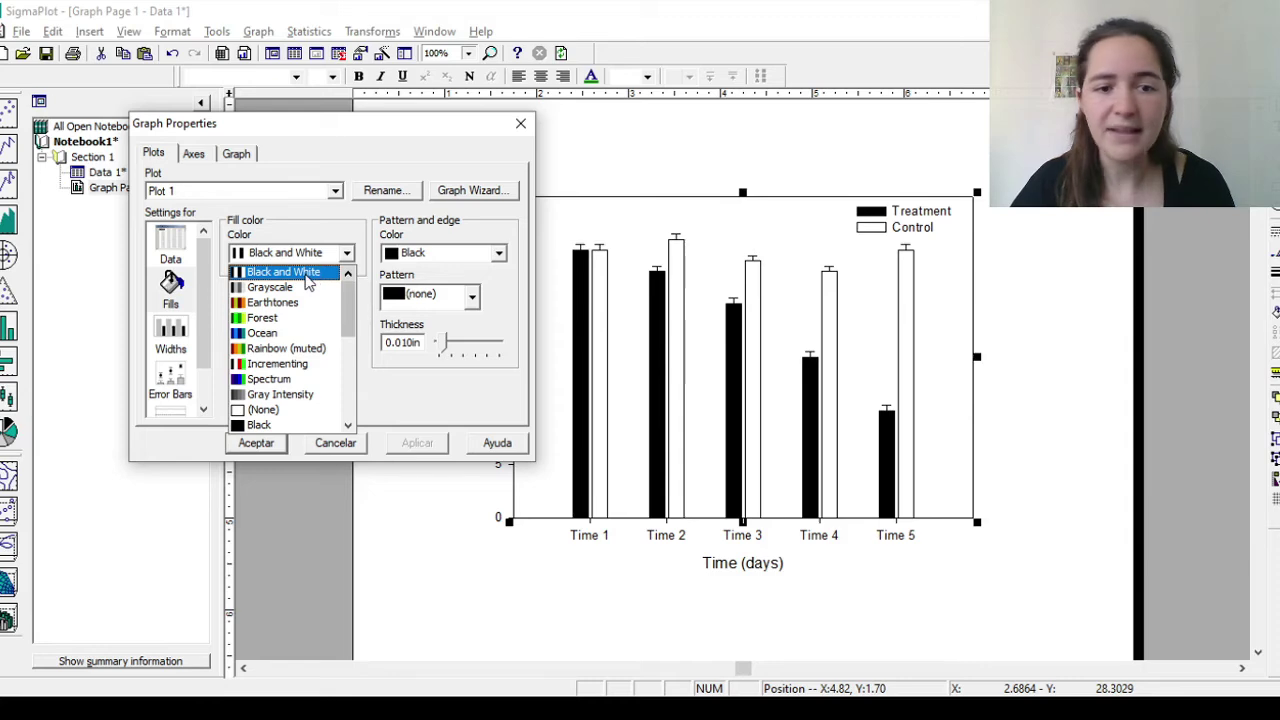
click(301, 272)
click(310, 256)
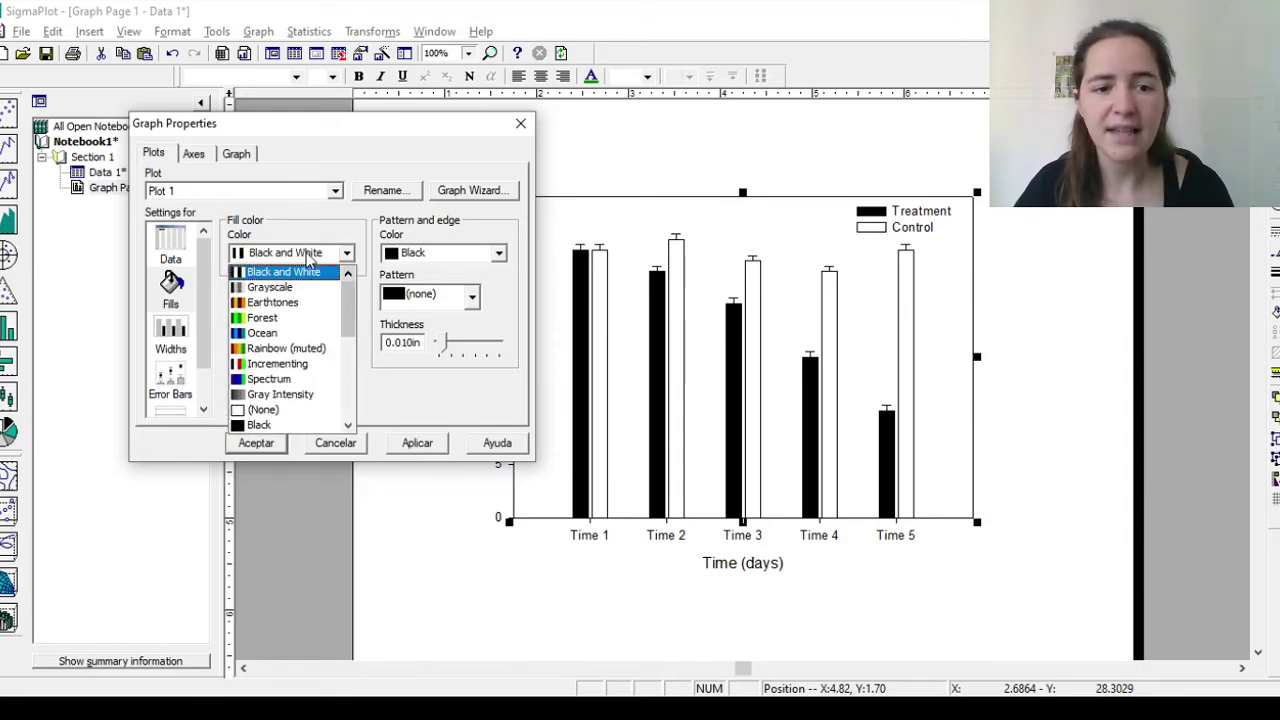
click(306, 285)
click(417, 443)
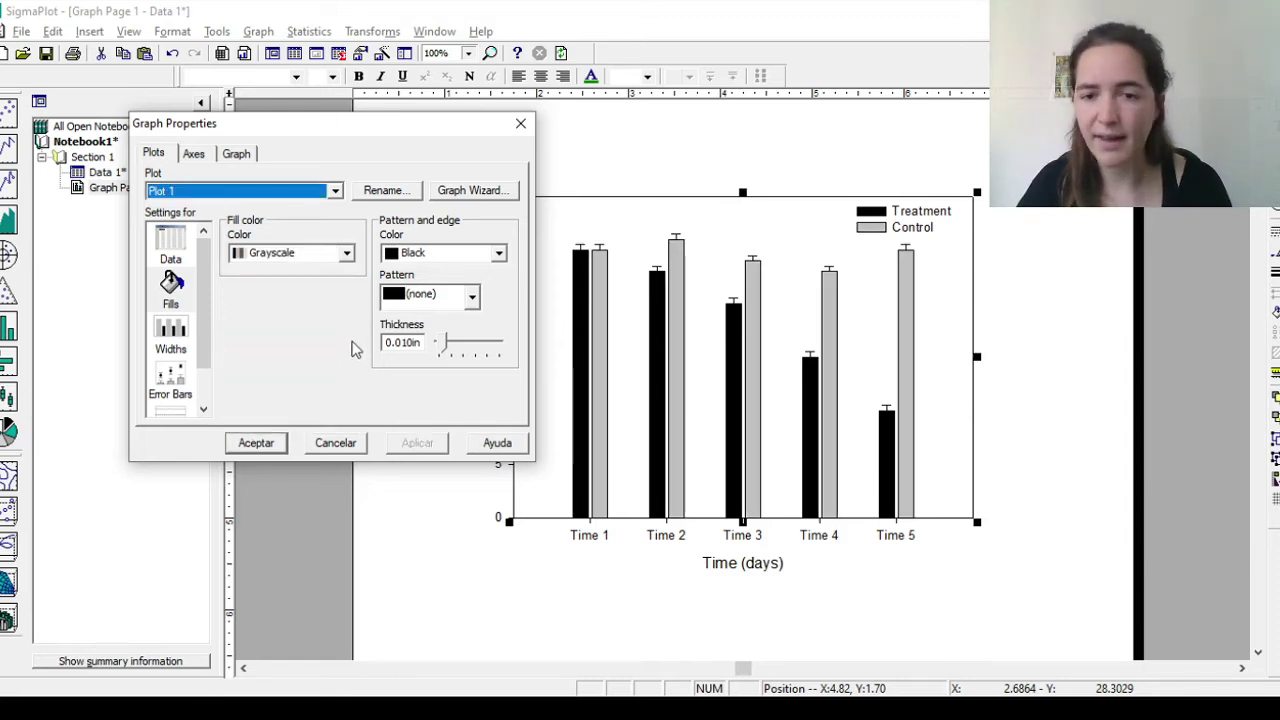
Try the Forest fill color scheme on the bars, return to Grayscale, and close the graph properties.
click(346, 252)
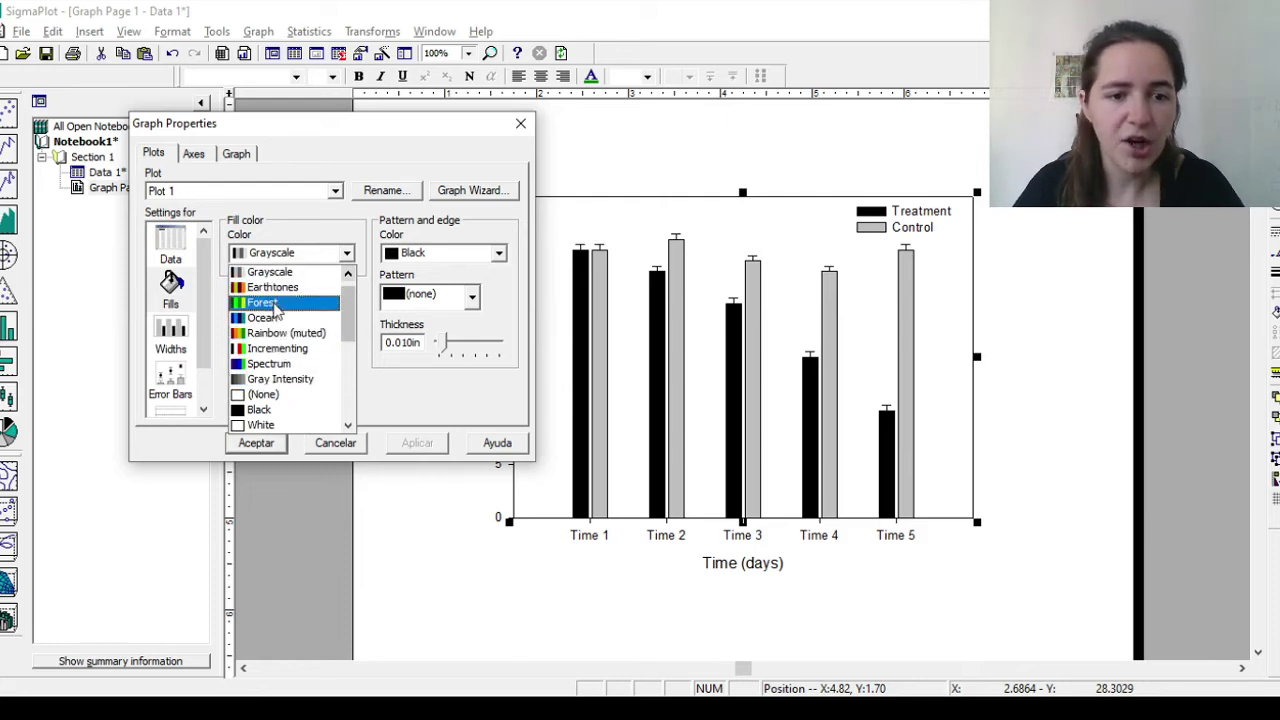
click(273, 304)
click(312, 256)
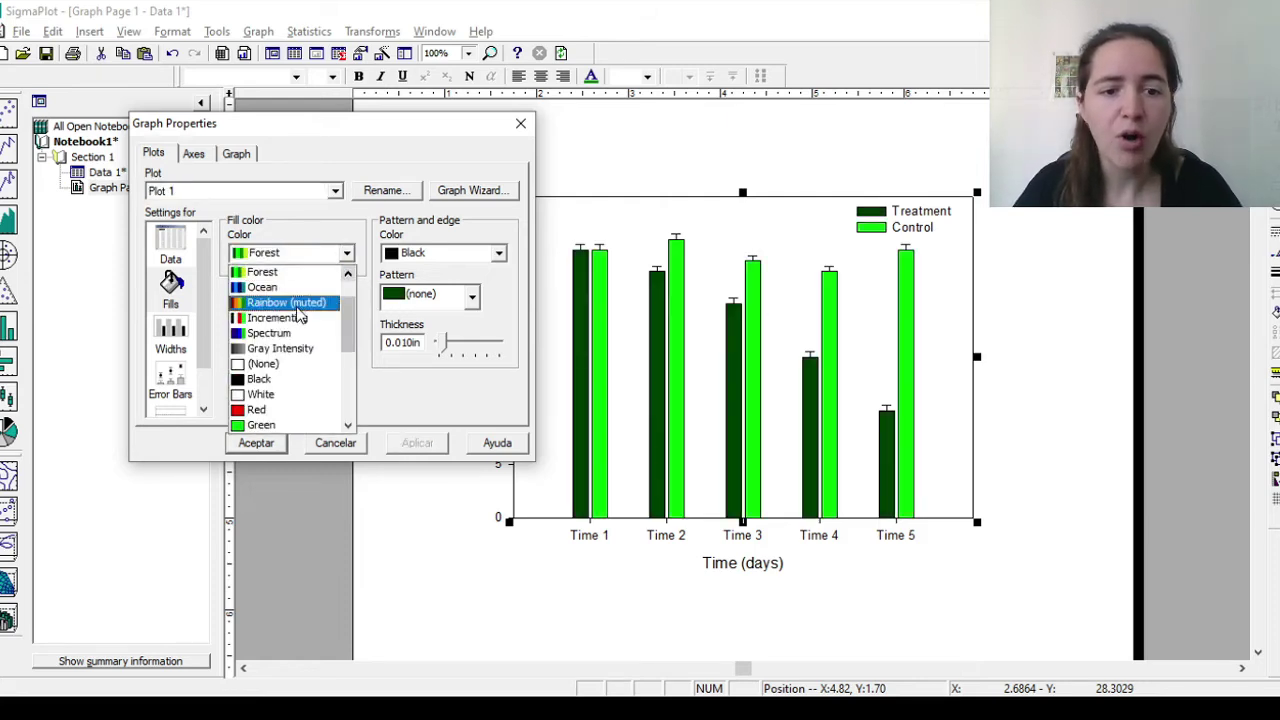
click(247, 331)
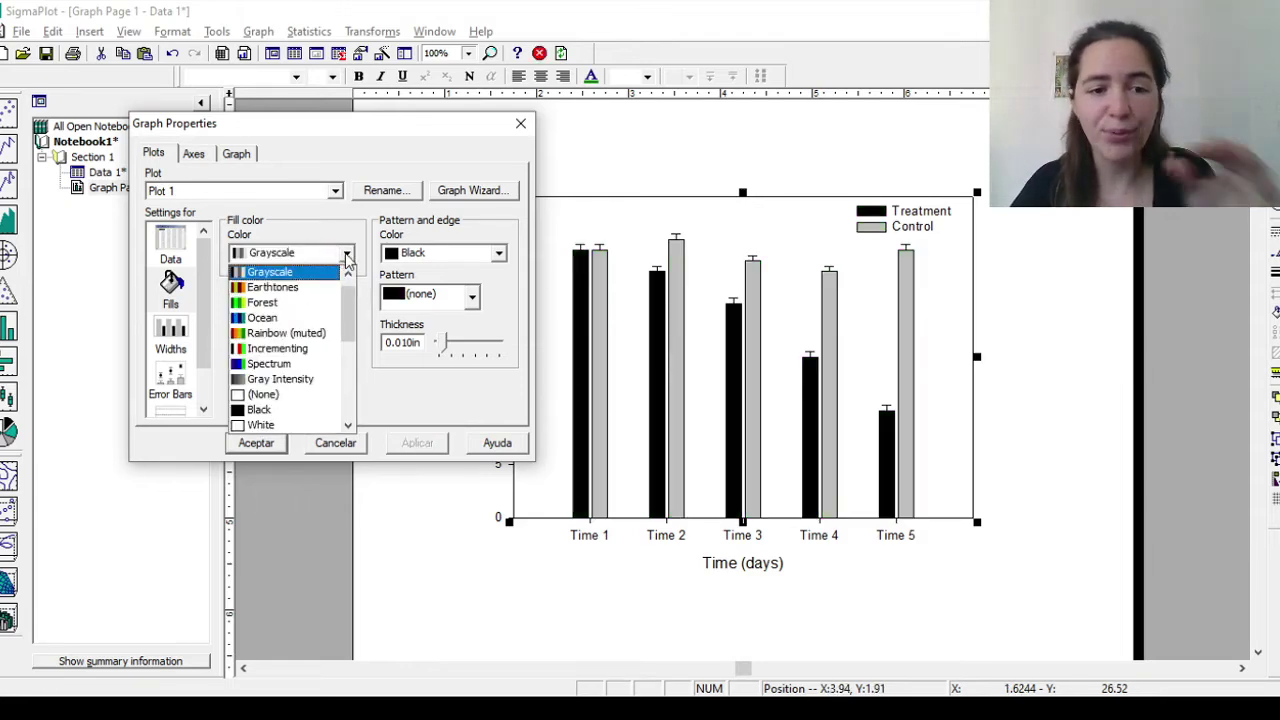
scroll(343, 294, down, 5)
scroll(343, 294, up, 6)
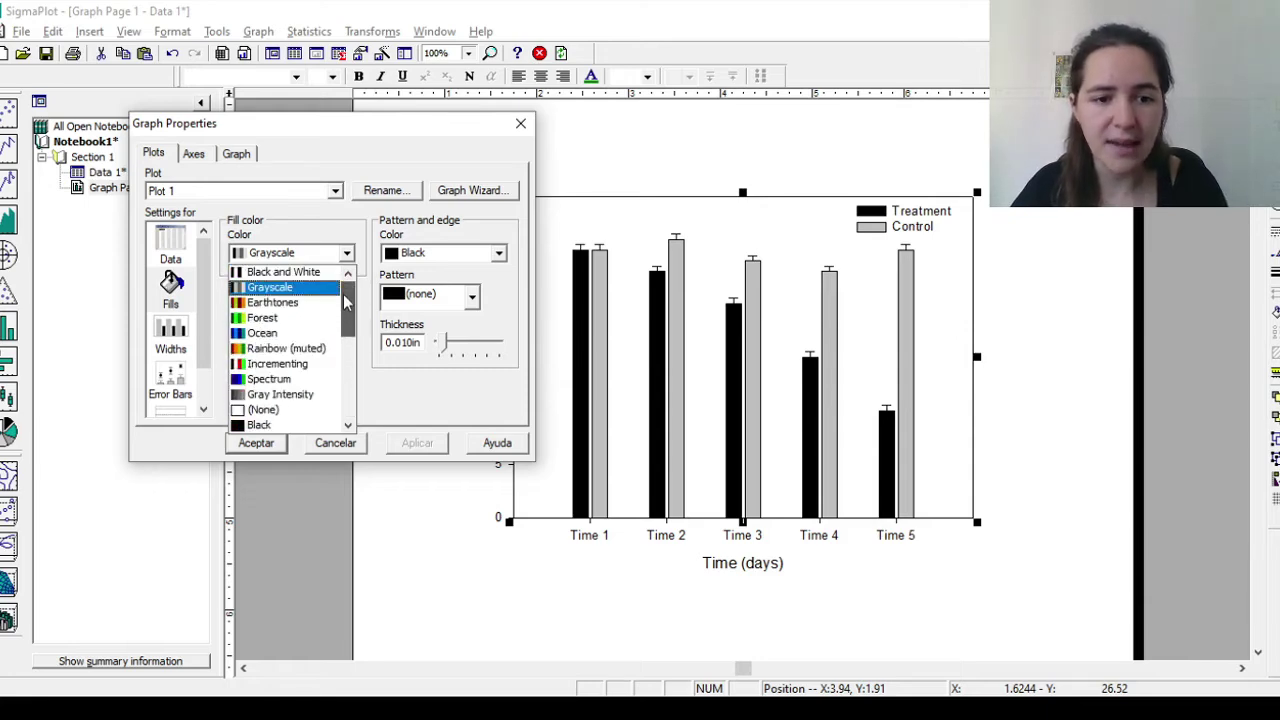
click(521, 125)
click(520, 122)
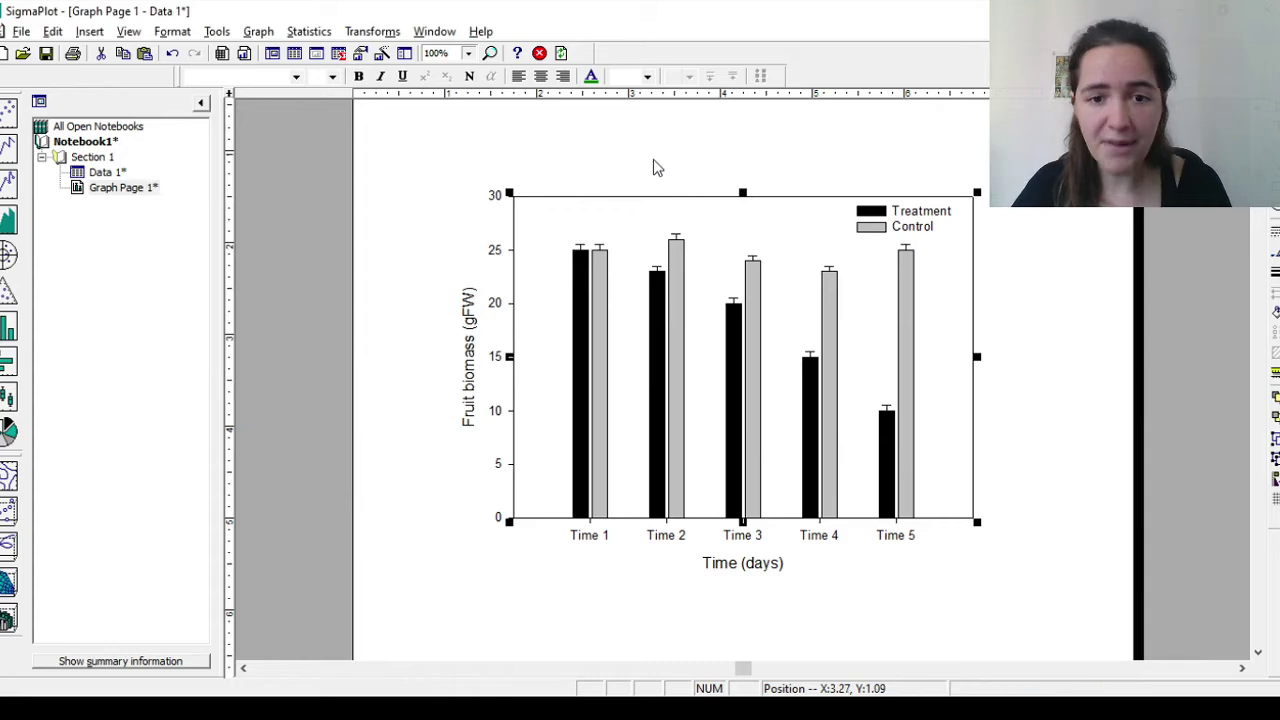
Title column 7 of the Data 1 worksheet "Colors".
double_click(108, 172)
click(828, 167)
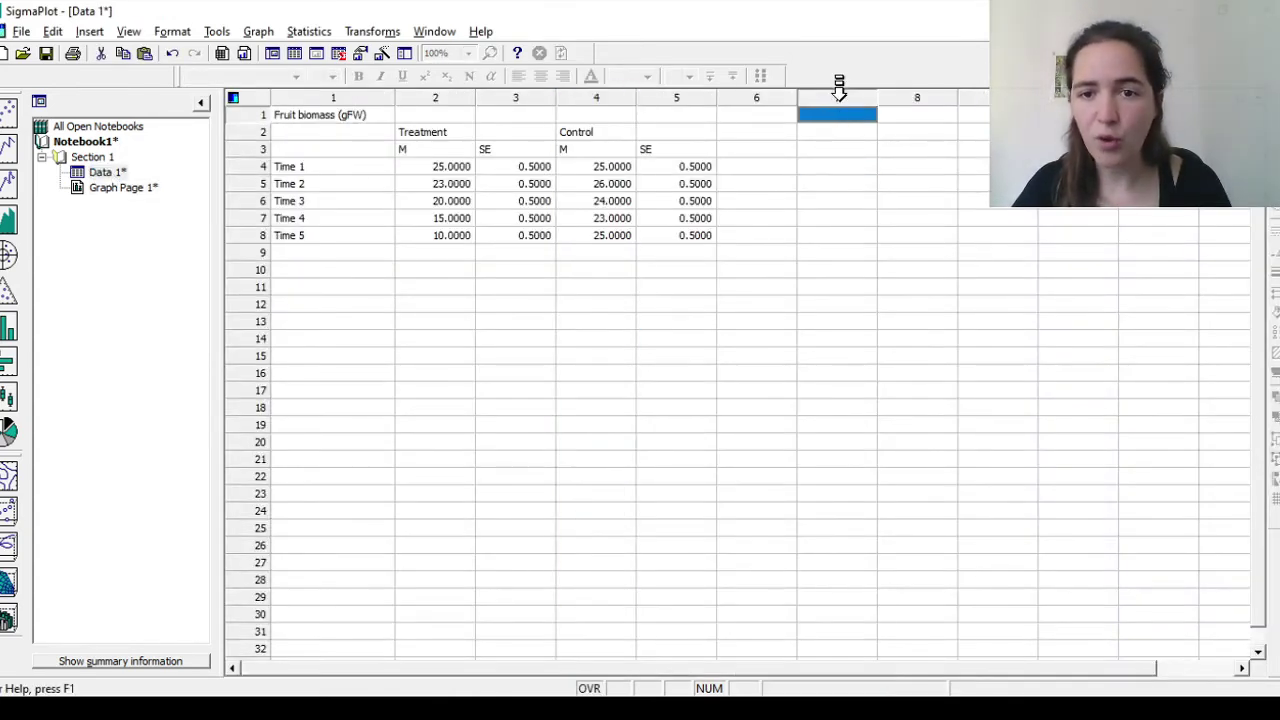
click(838, 92)
double_click(838, 92)
text(C)
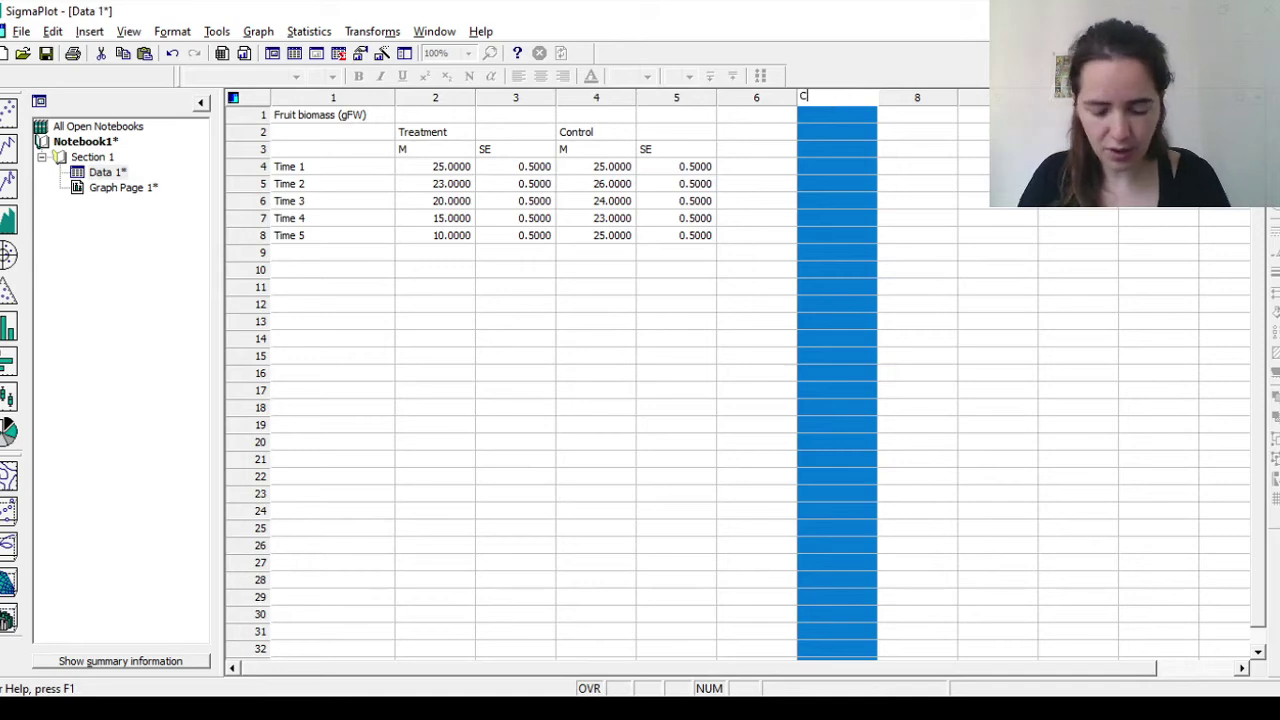
text(olors)
key(Return)
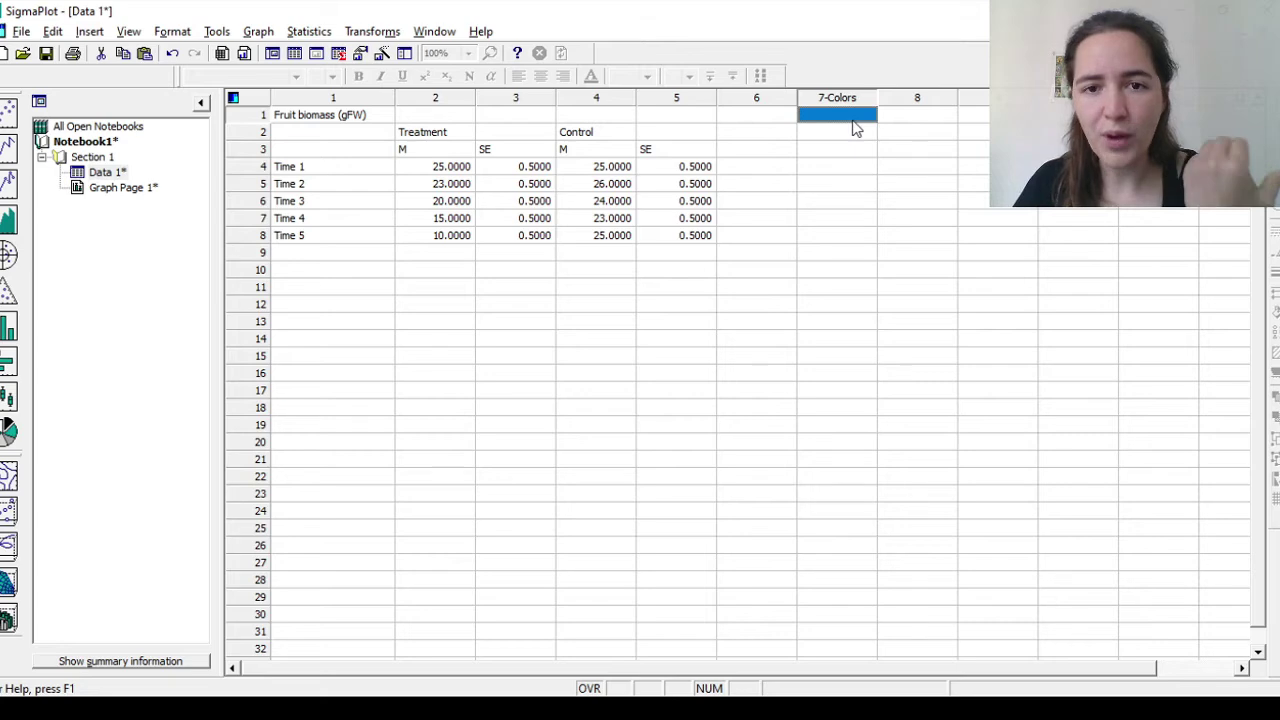
Open Insert Graphic Cells for the Colors column and examine the available lines, symbol shapes and patterns.
click(100, 33)
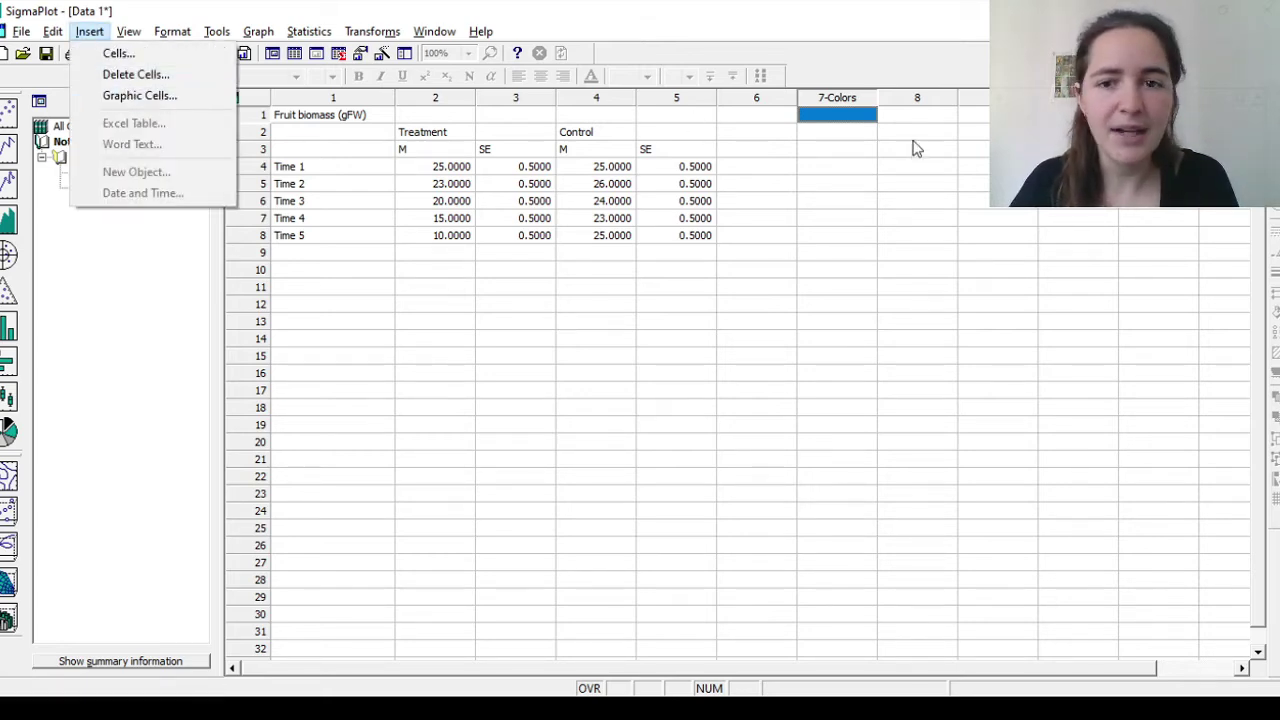
click(144, 97)
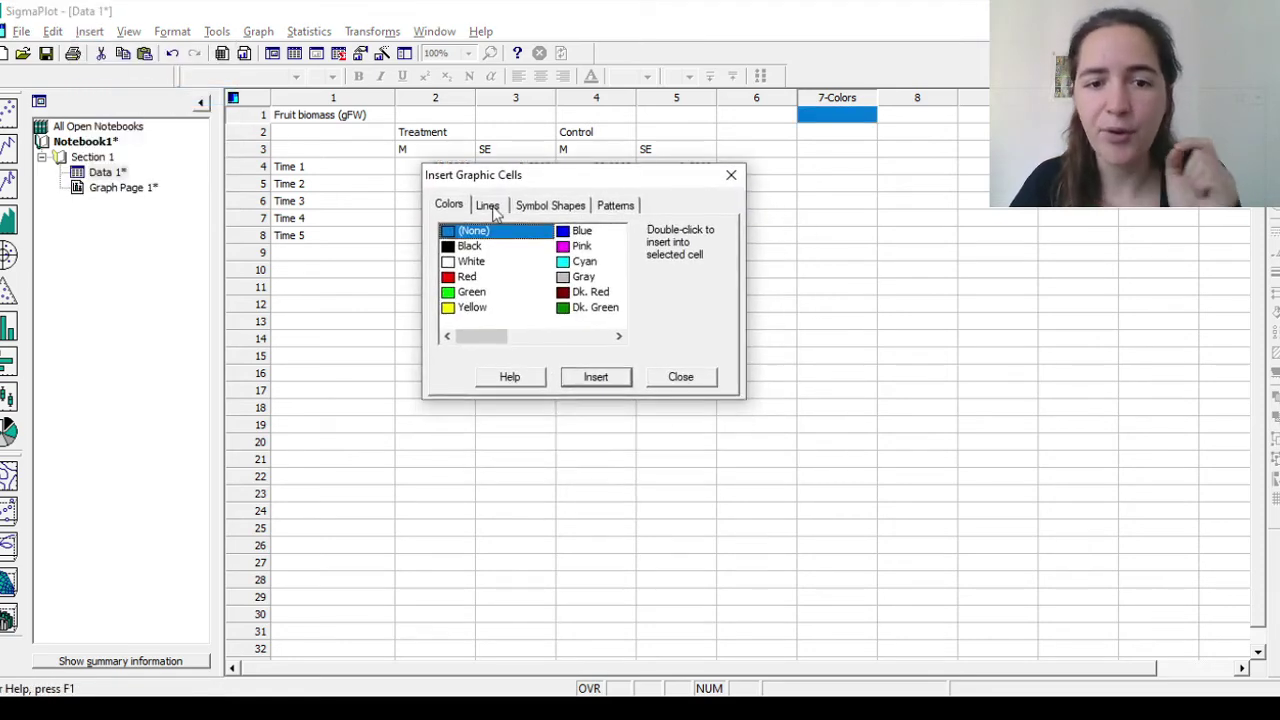
click(487, 282)
click(487, 205)
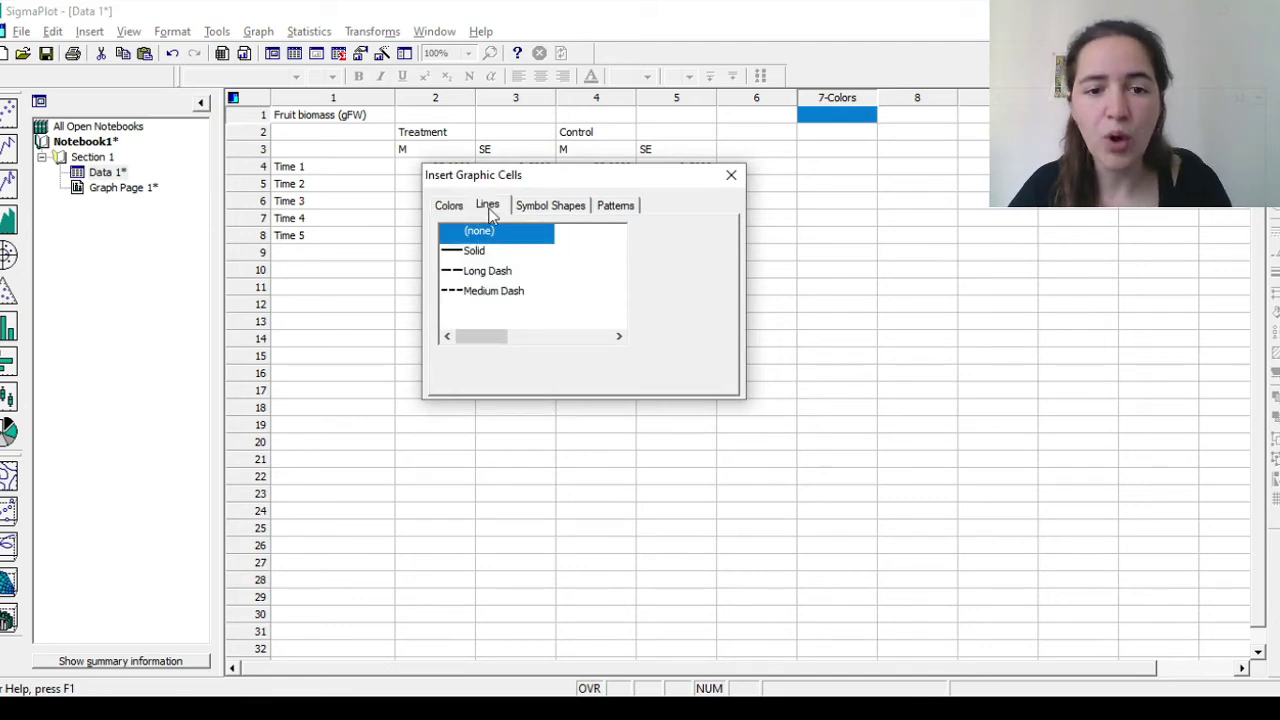
click(548, 205)
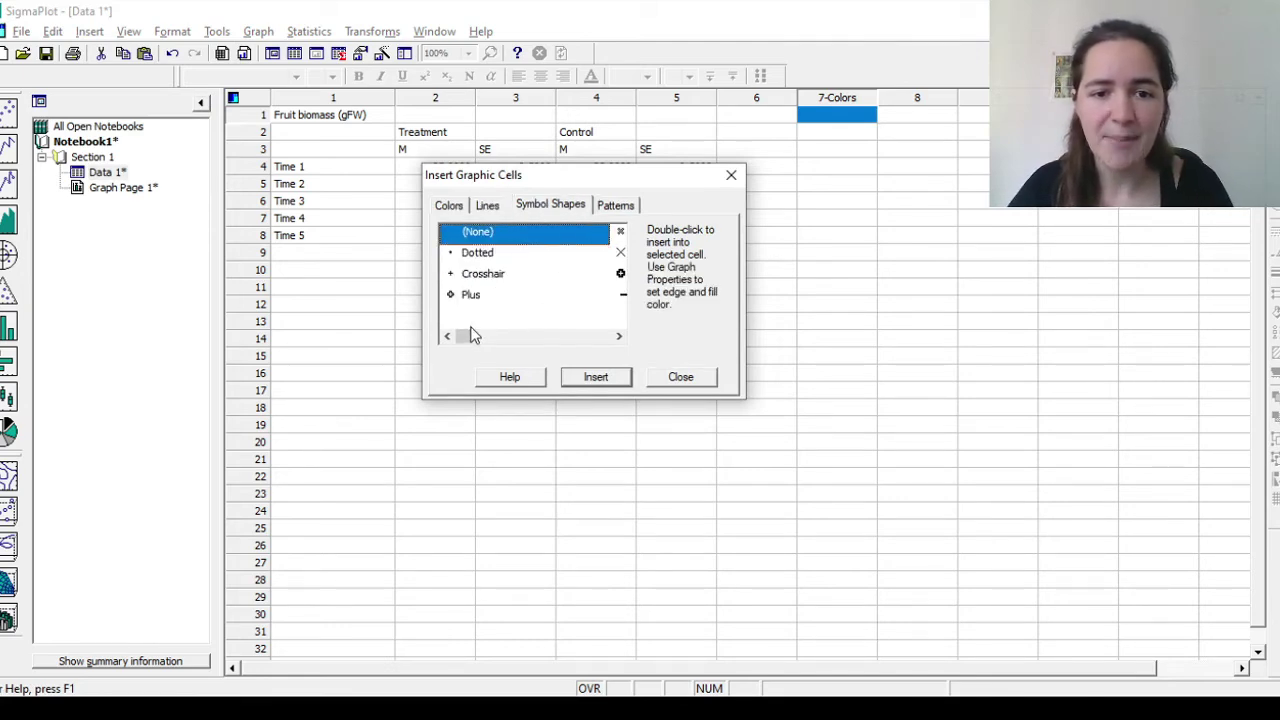
click(630, 200)
click(500, 256)
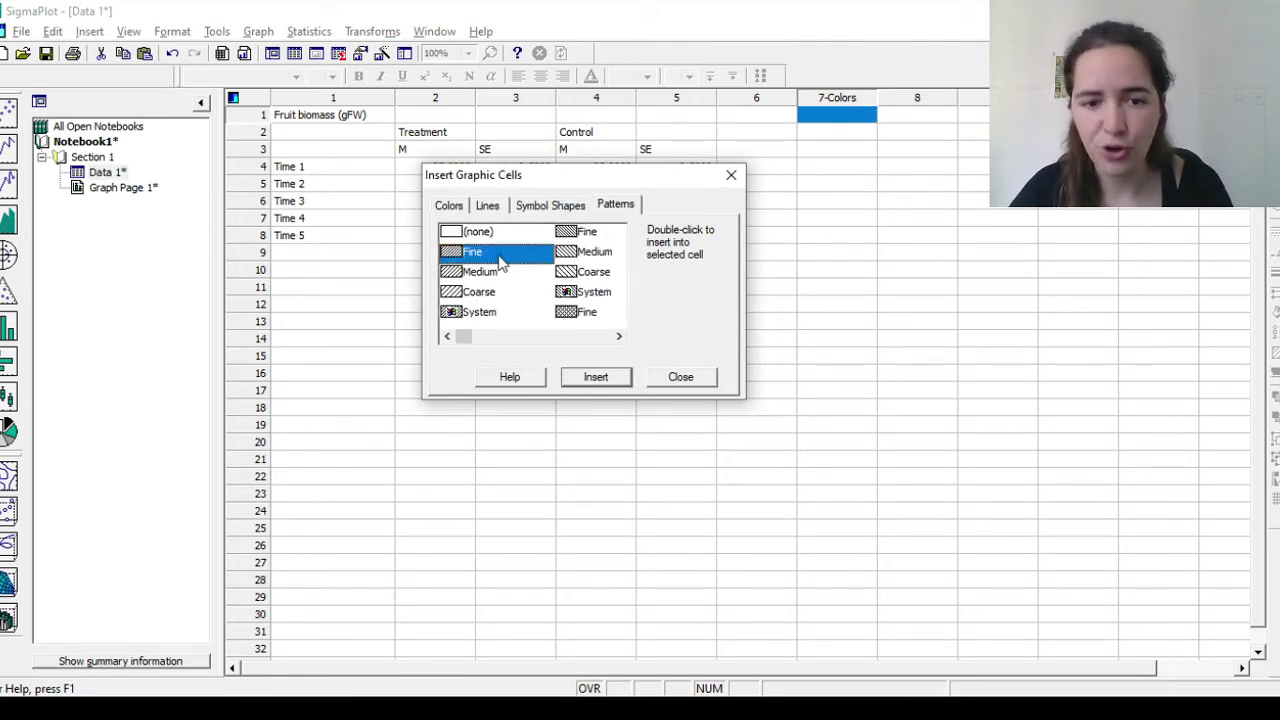
Insert a Blue color cell in row 1 and a Dk. Gray cell in row 2 of the Colors column.
click(456, 205)
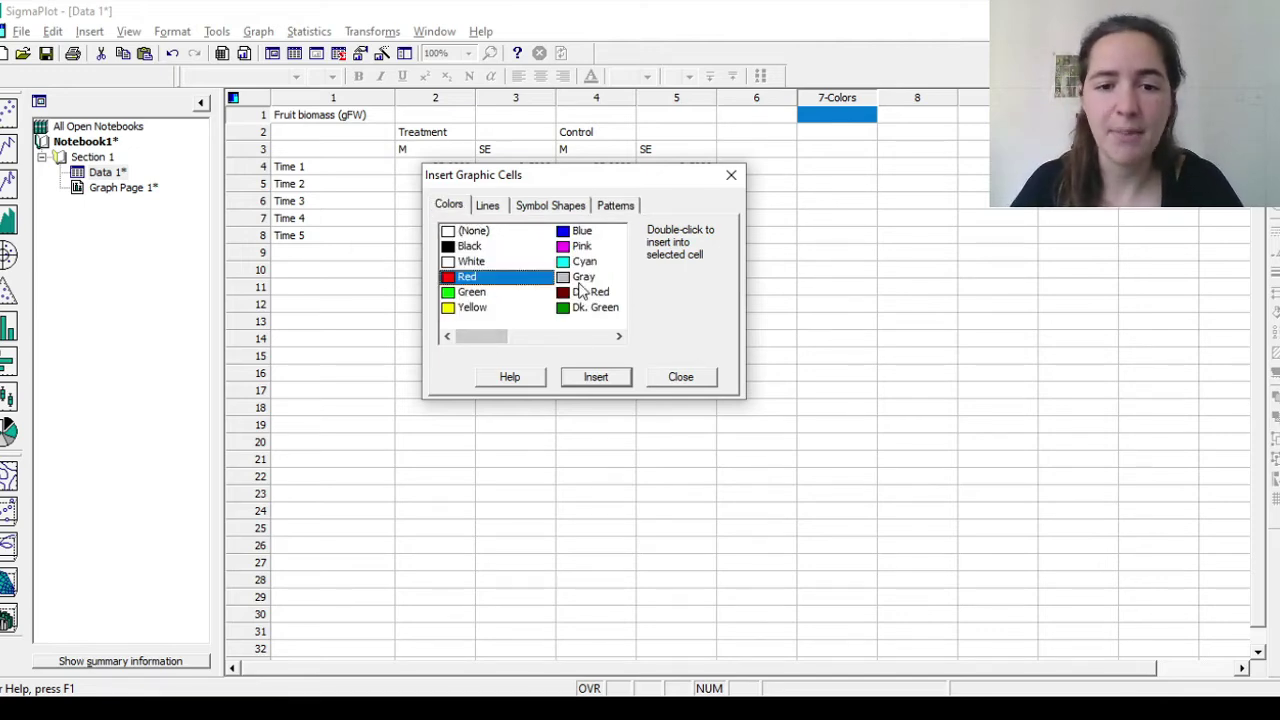
click(580, 231)
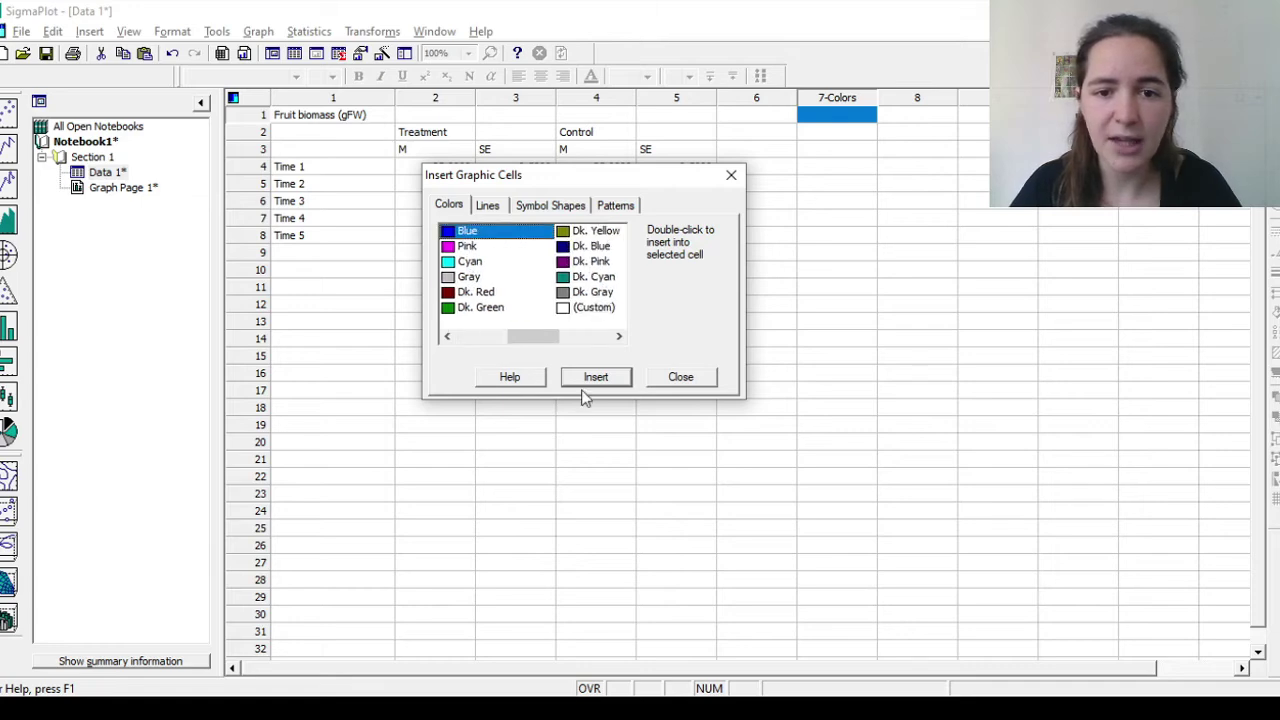
click(600, 379)
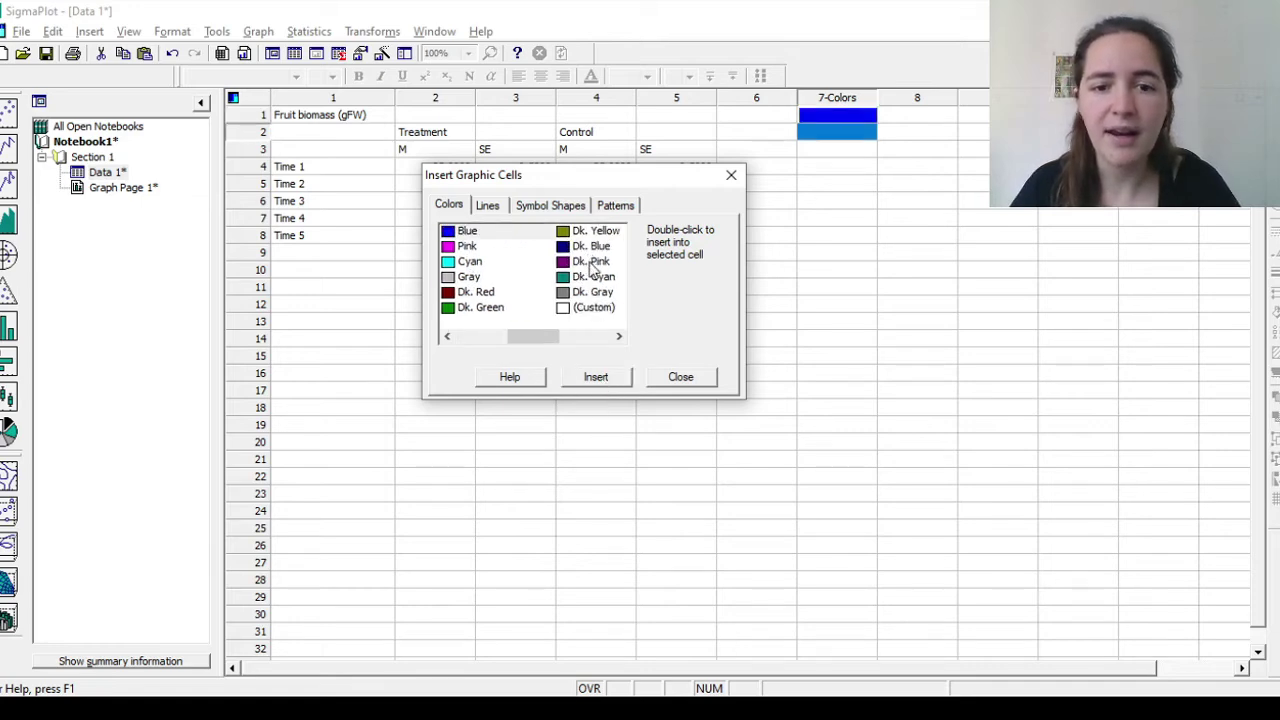
click(577, 294)
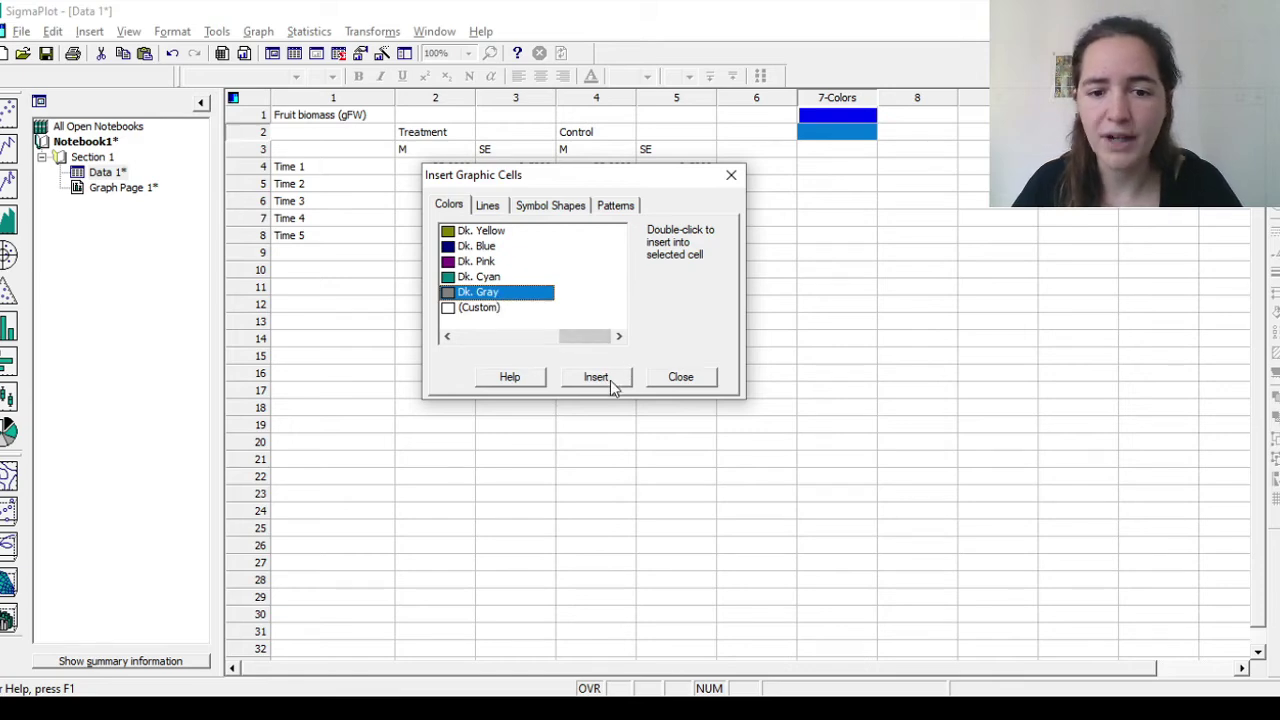
click(610, 380)
click(660, 380)
click(972, 201)
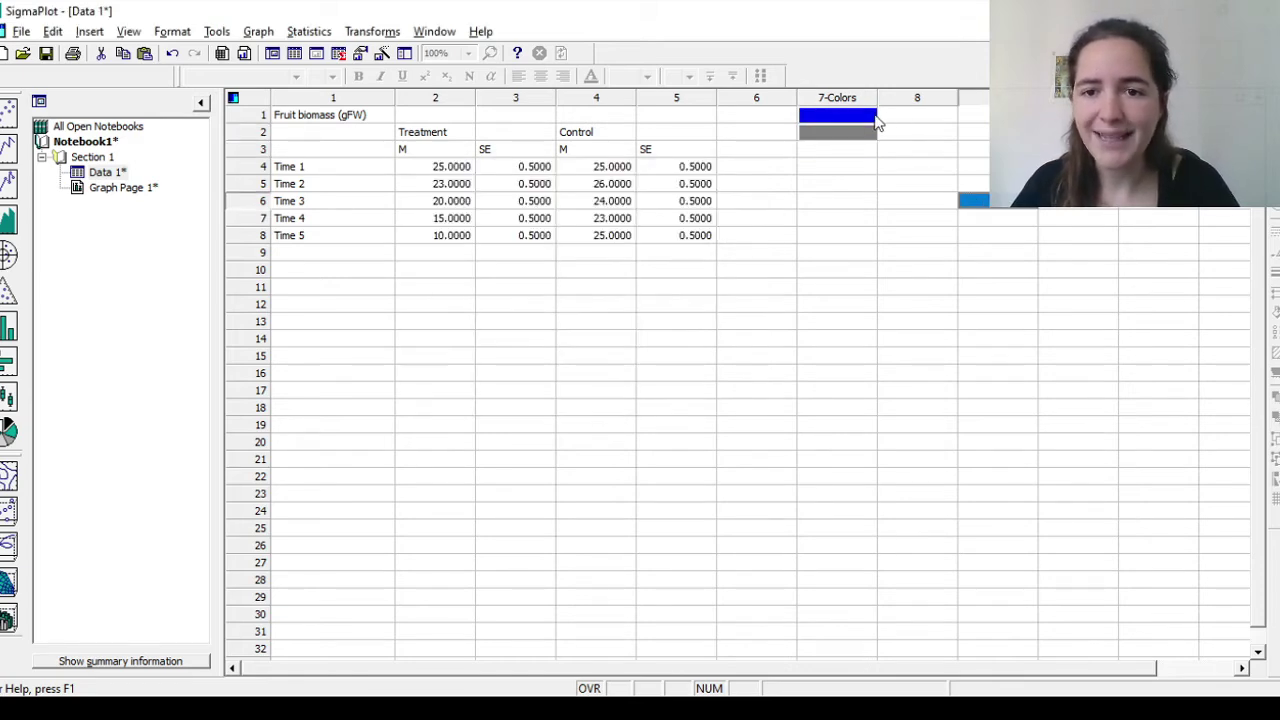
On Graph Page 1, set the fill color of Plot 1's bars to the 7-Colors worksheet column and accept it.
double_click(97, 191)
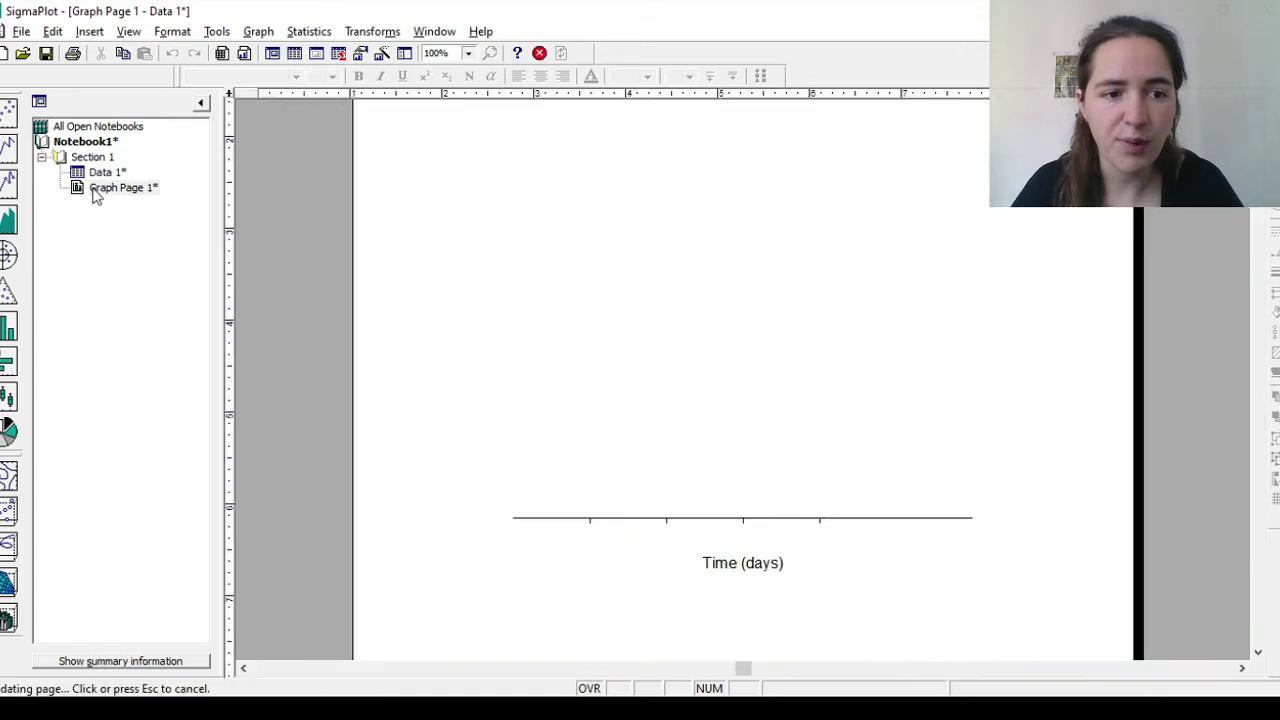
double_click(771, 249)
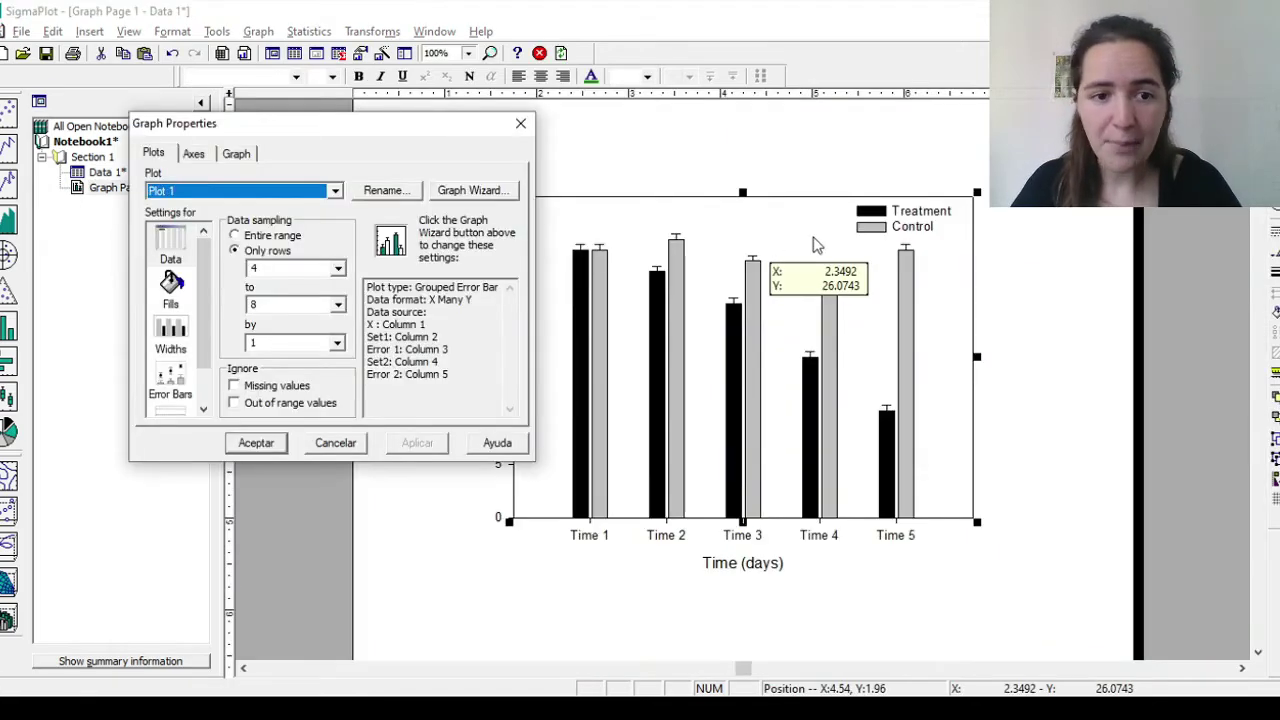
click(172, 283)
click(287, 255)
drag(344, 310, 344, 408)
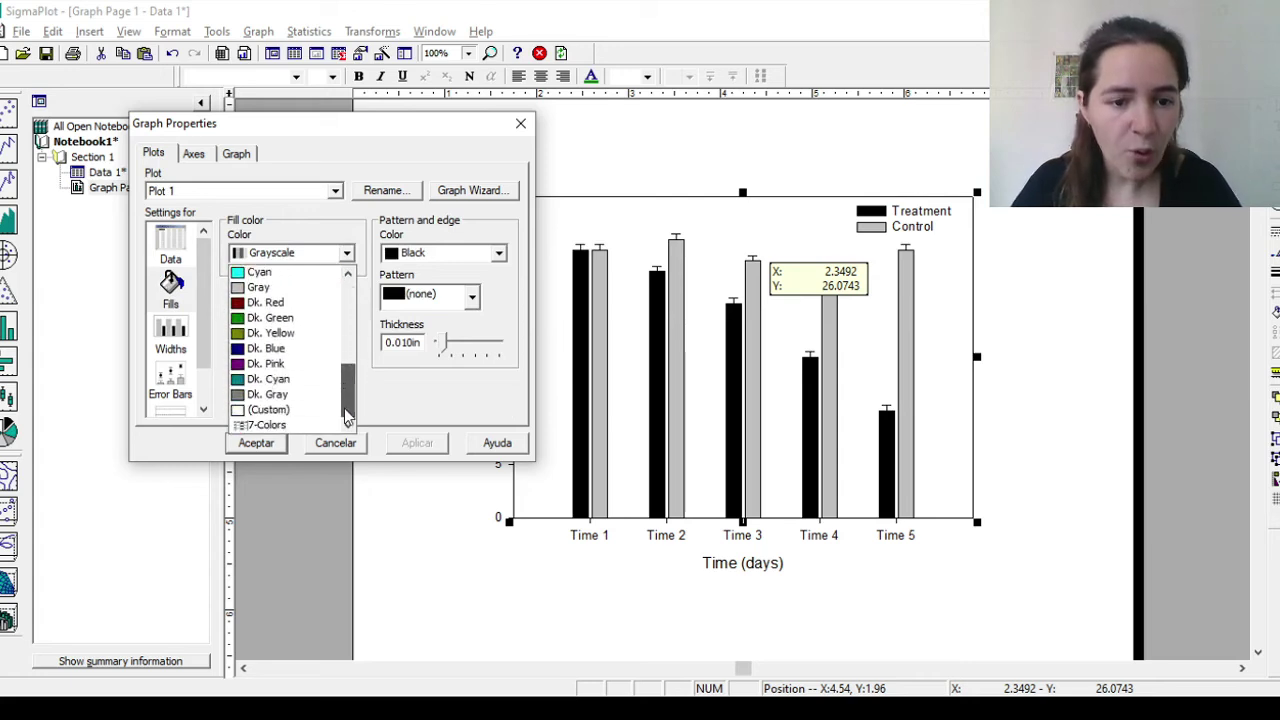
click(266, 428)
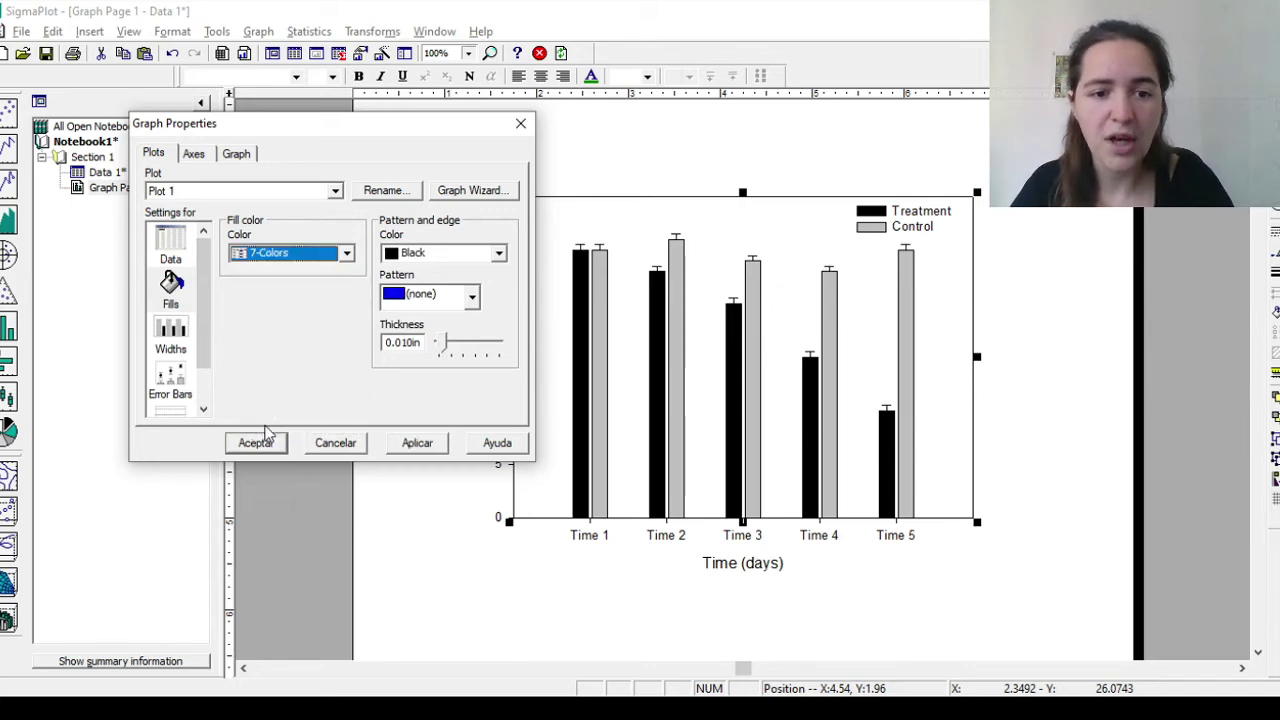
click(420, 443)
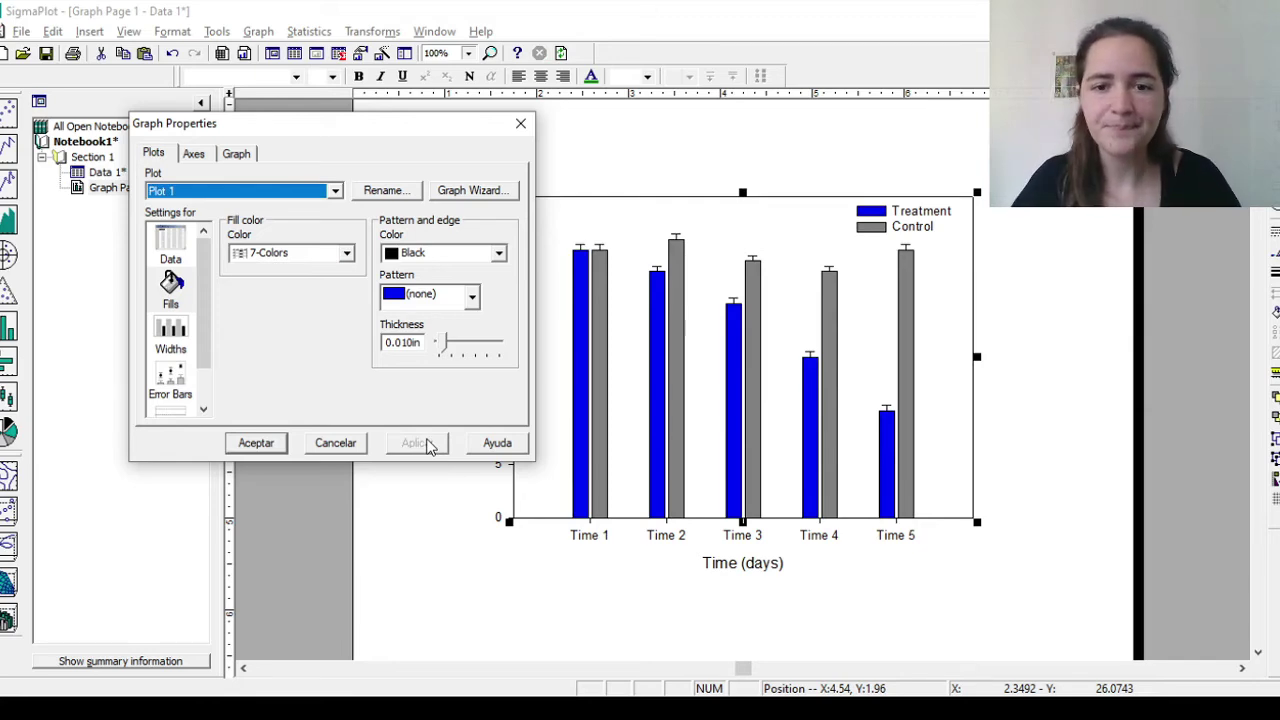
click(270, 446)
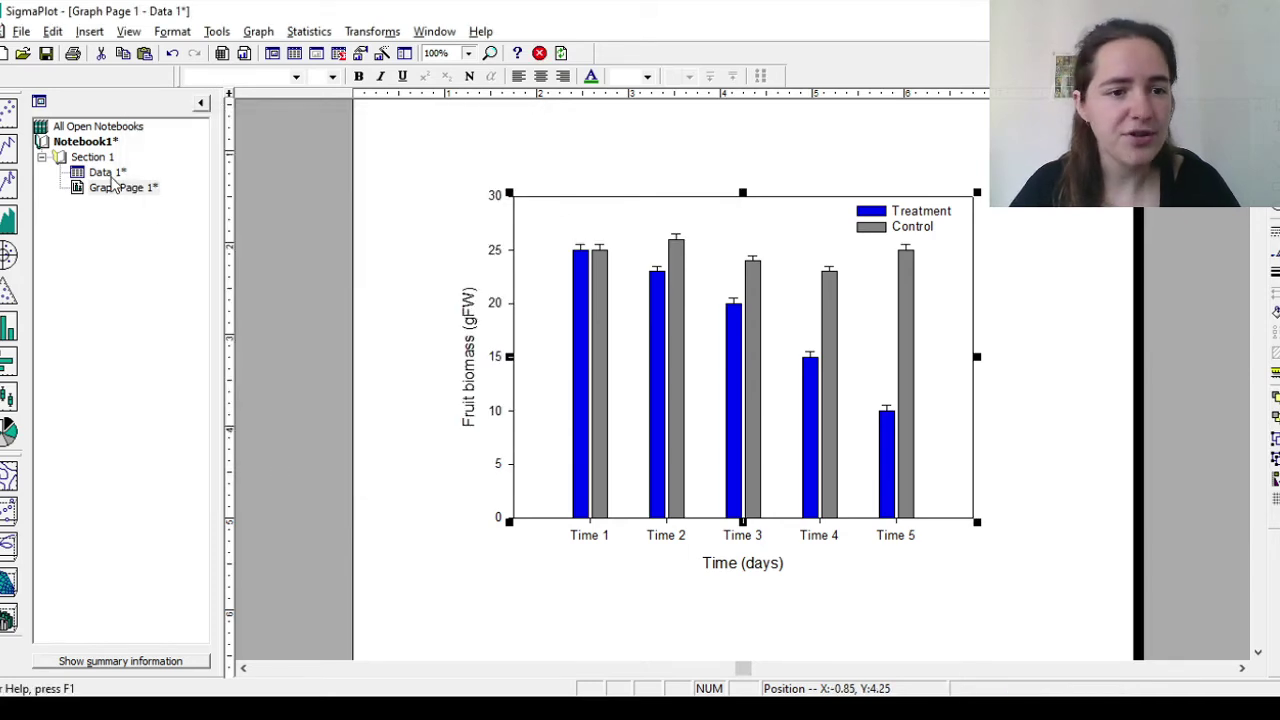
Title column 8 of the Data 1 worksheet "Pattern".
double_click(107, 172)
click(924, 97)
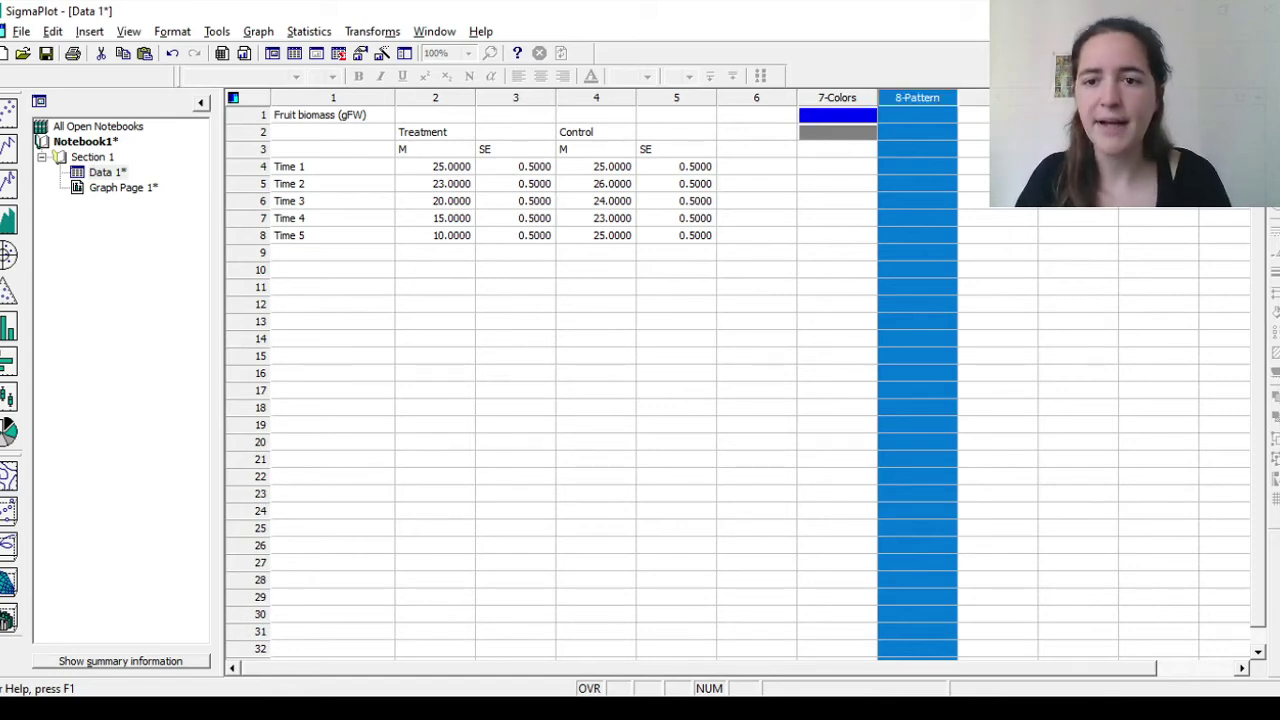
Insert the second Coarse diagonal pattern in row 1 and the (none) pattern in row 2 of the Pattern column.
click(936, 114)
click(89, 31)
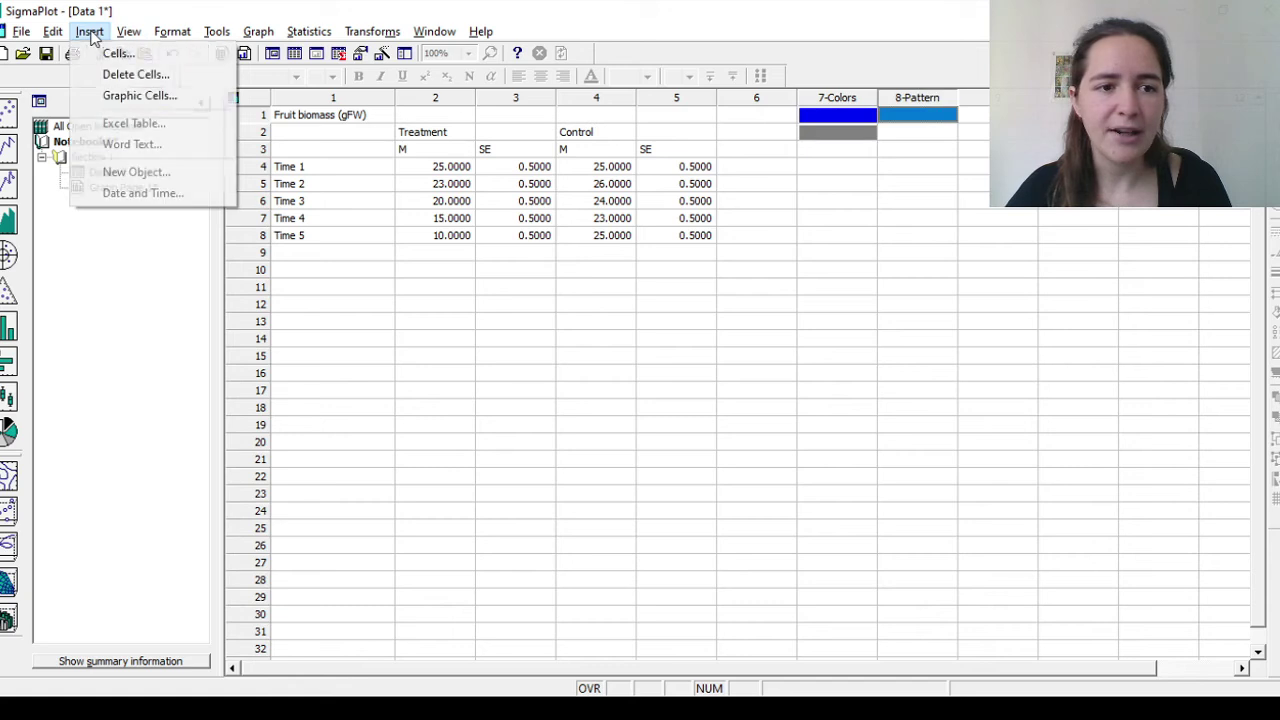
click(130, 95)
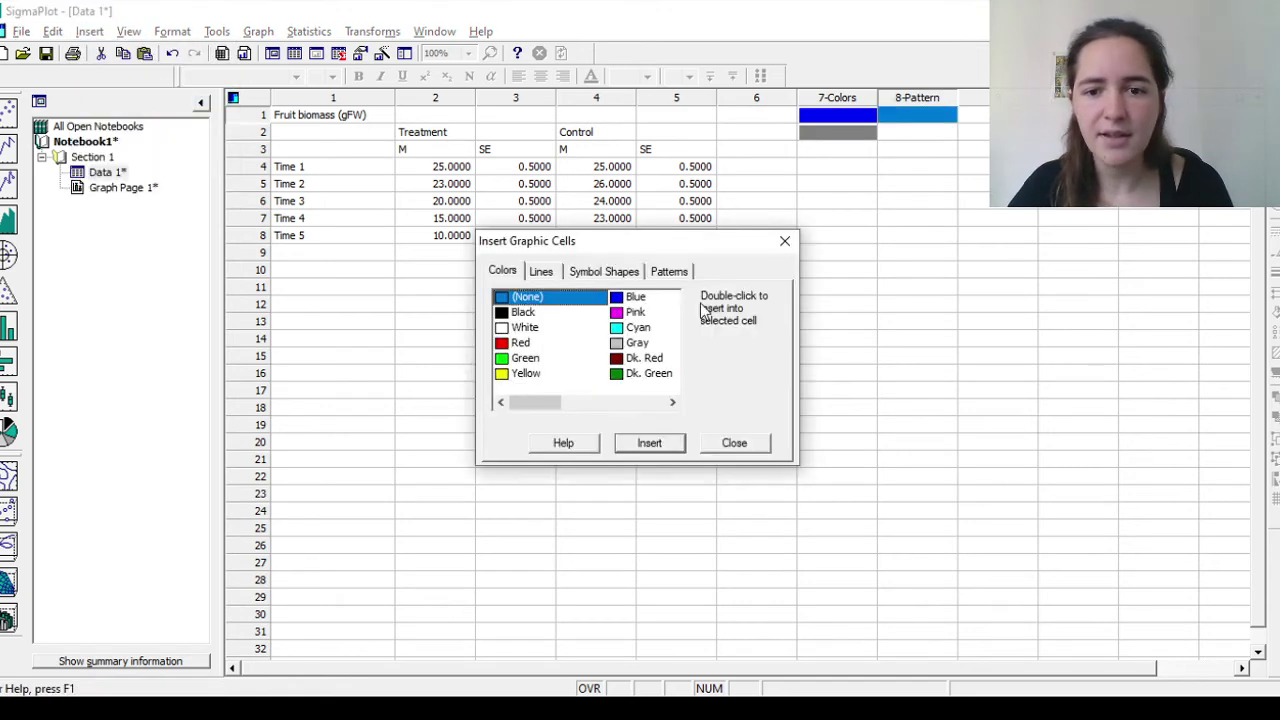
click(661, 276)
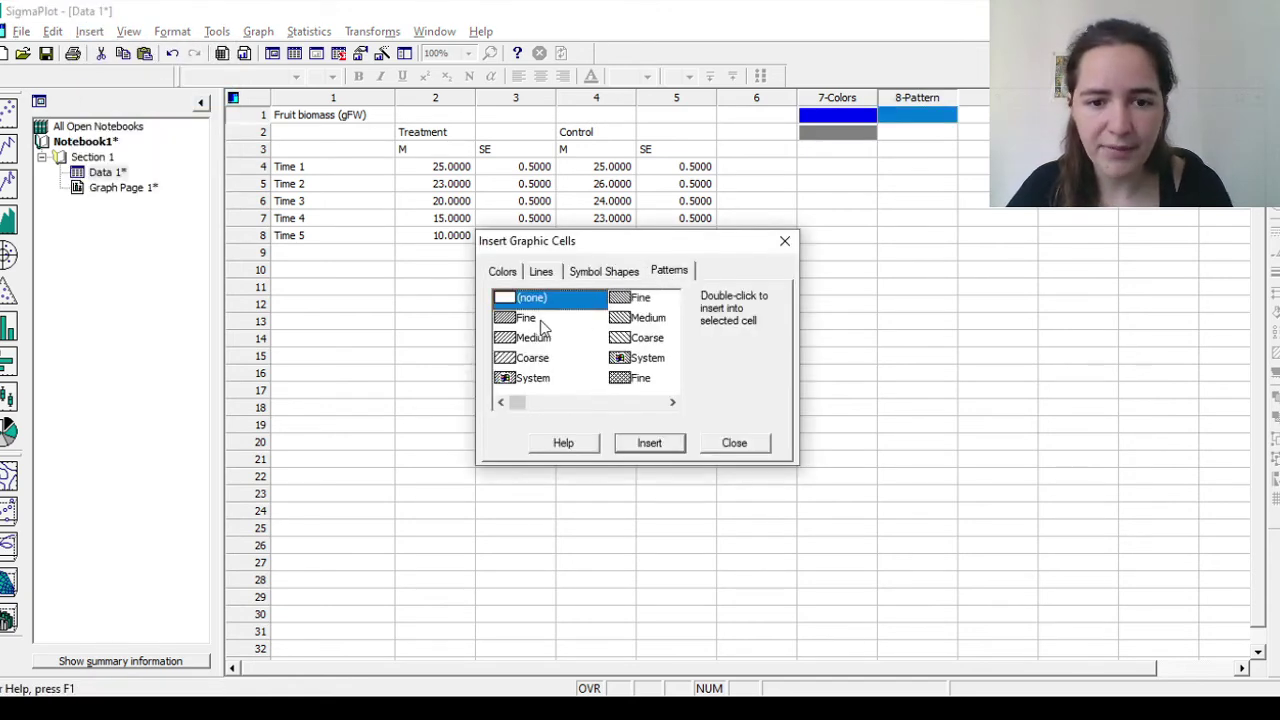
click(640, 340)
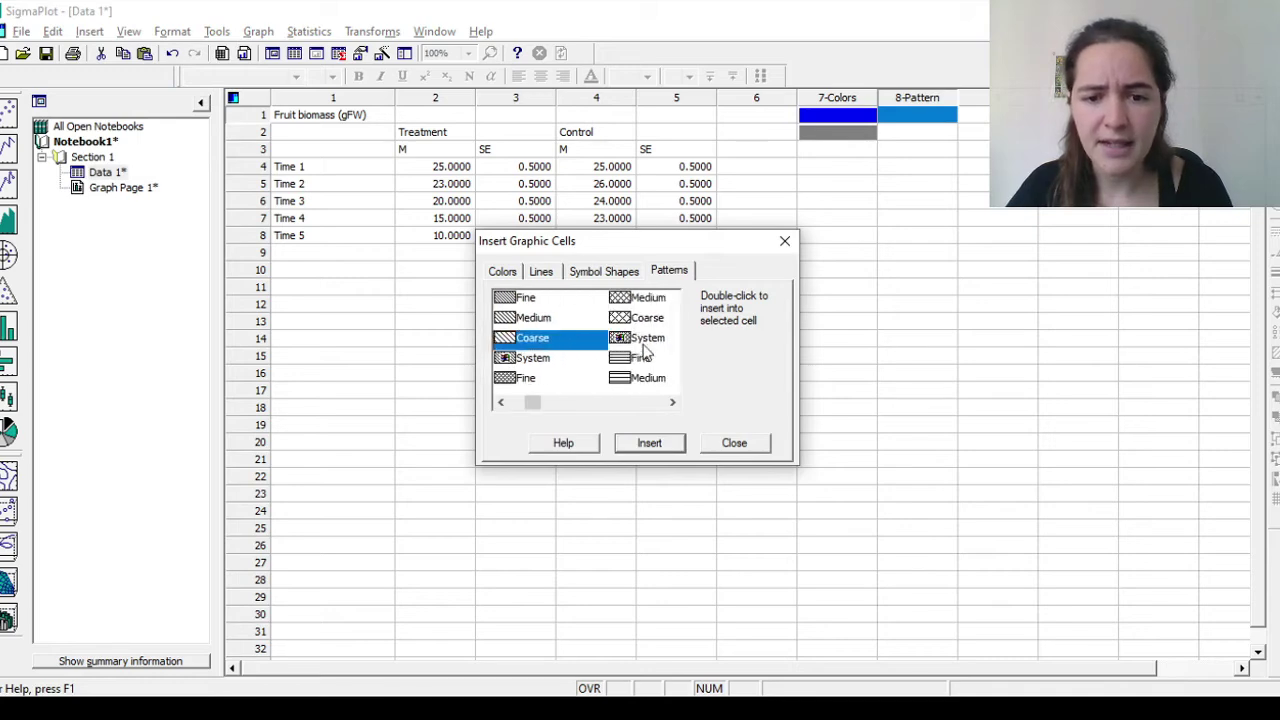
click(663, 443)
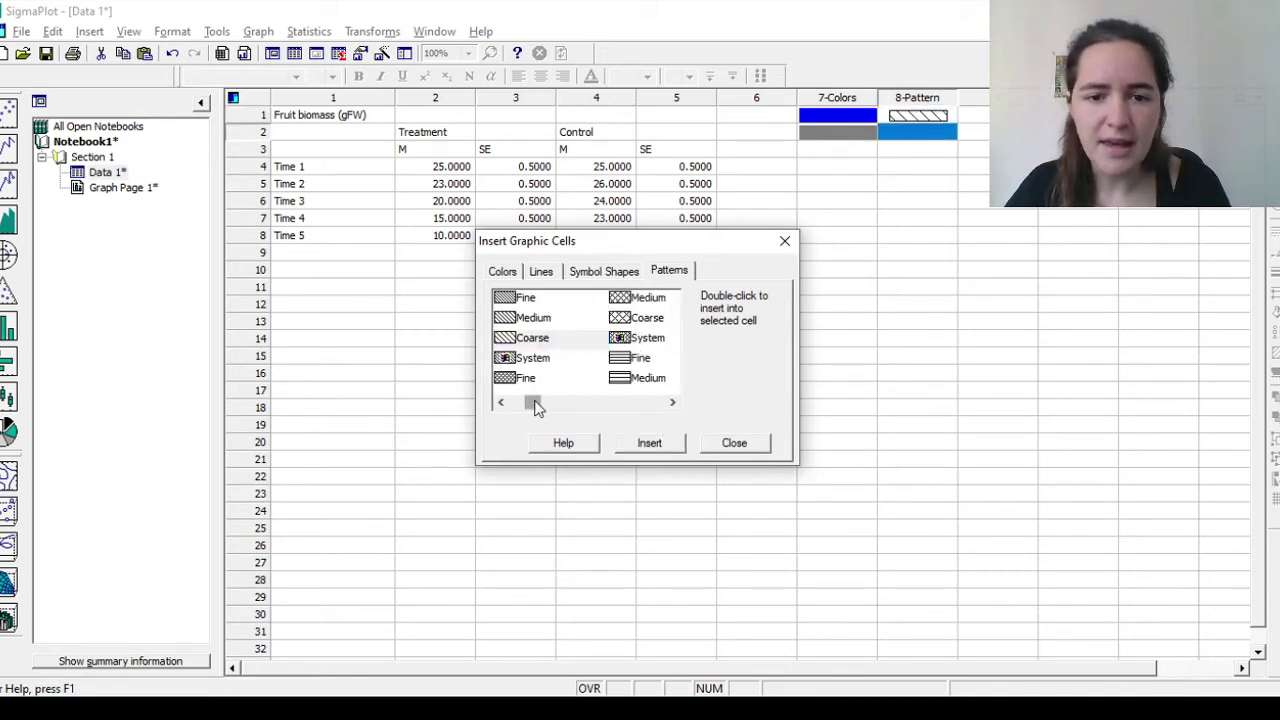
drag(532, 402, 510, 410)
click(541, 300)
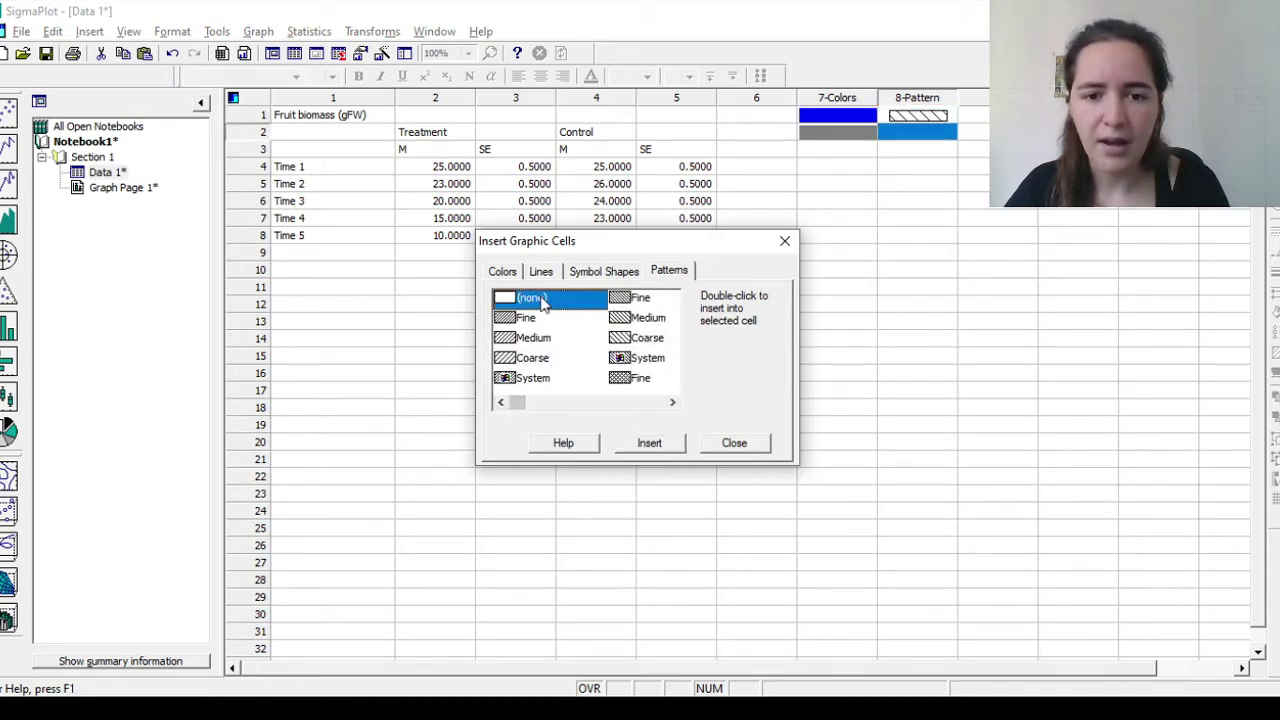
click(650, 443)
click(740, 449)
On Graph Page 1, set the fill pattern of Plot 1's bars to the 8-Pattern worksheet column and apply it.
double_click(122, 190)
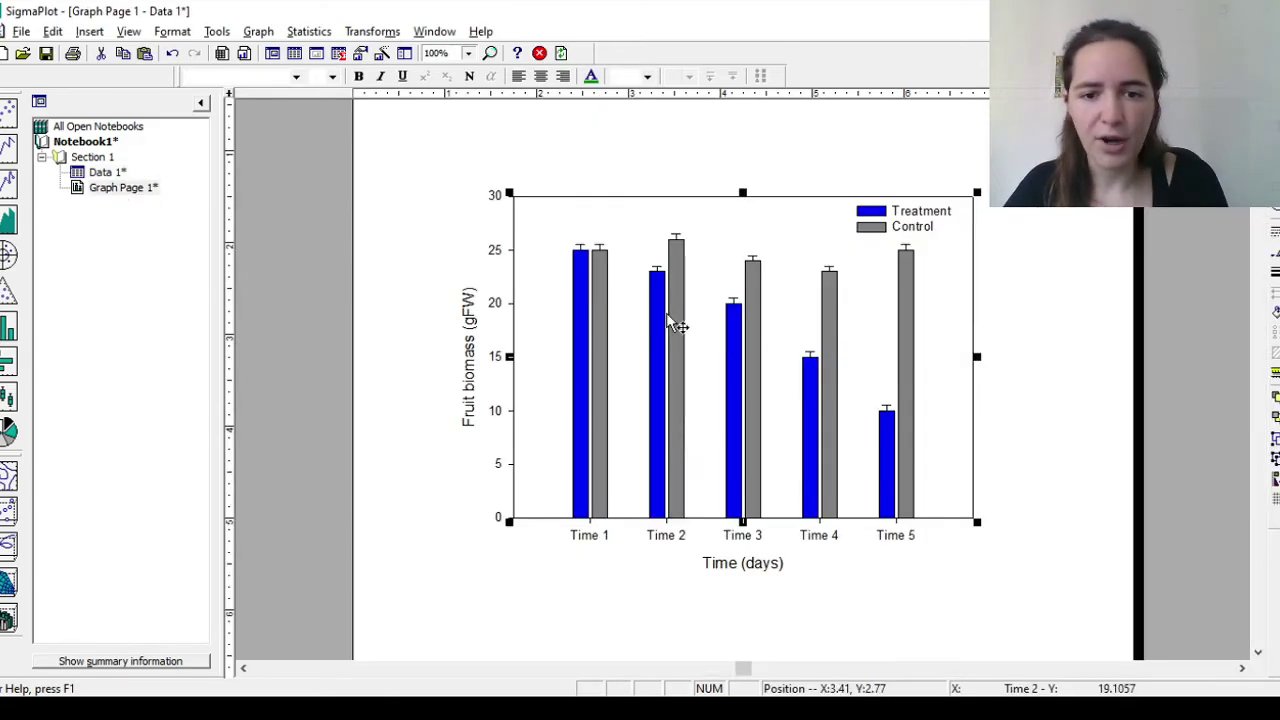
double_click(786, 270)
click(171, 288)
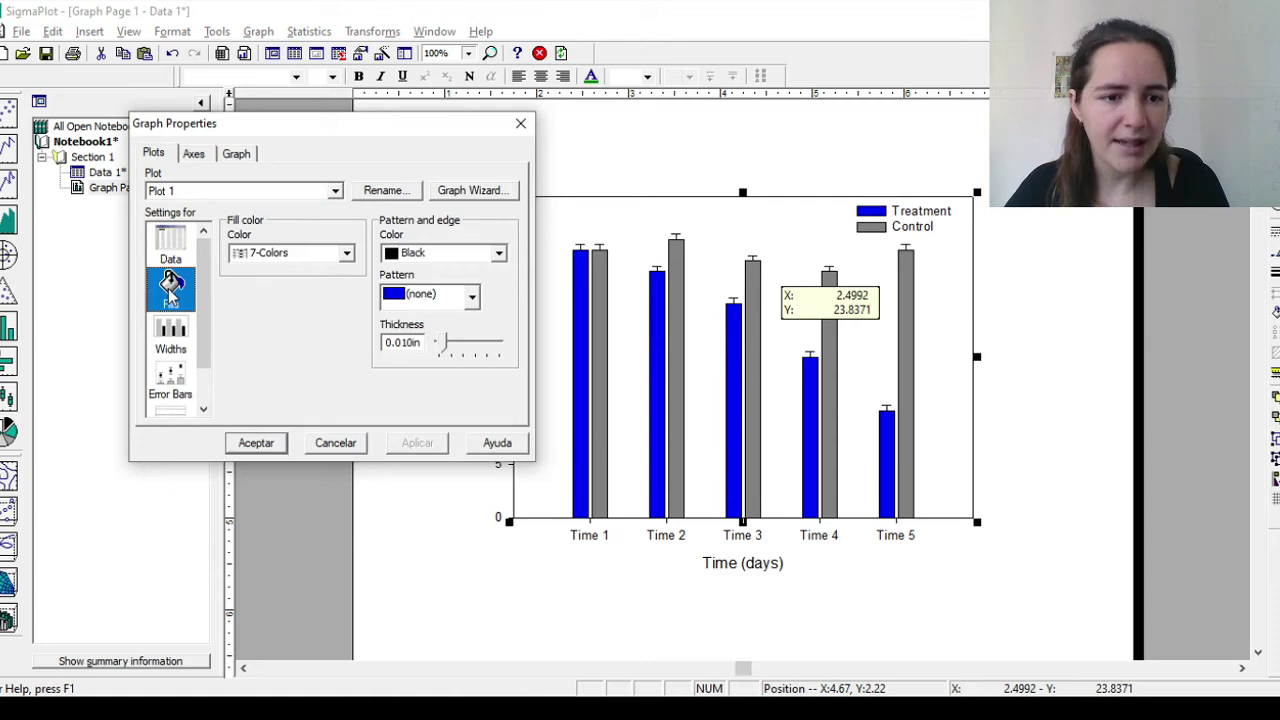
click(471, 296)
scroll(472, 362, down, 1)
scroll(472, 362, down, 5)
click(425, 477)
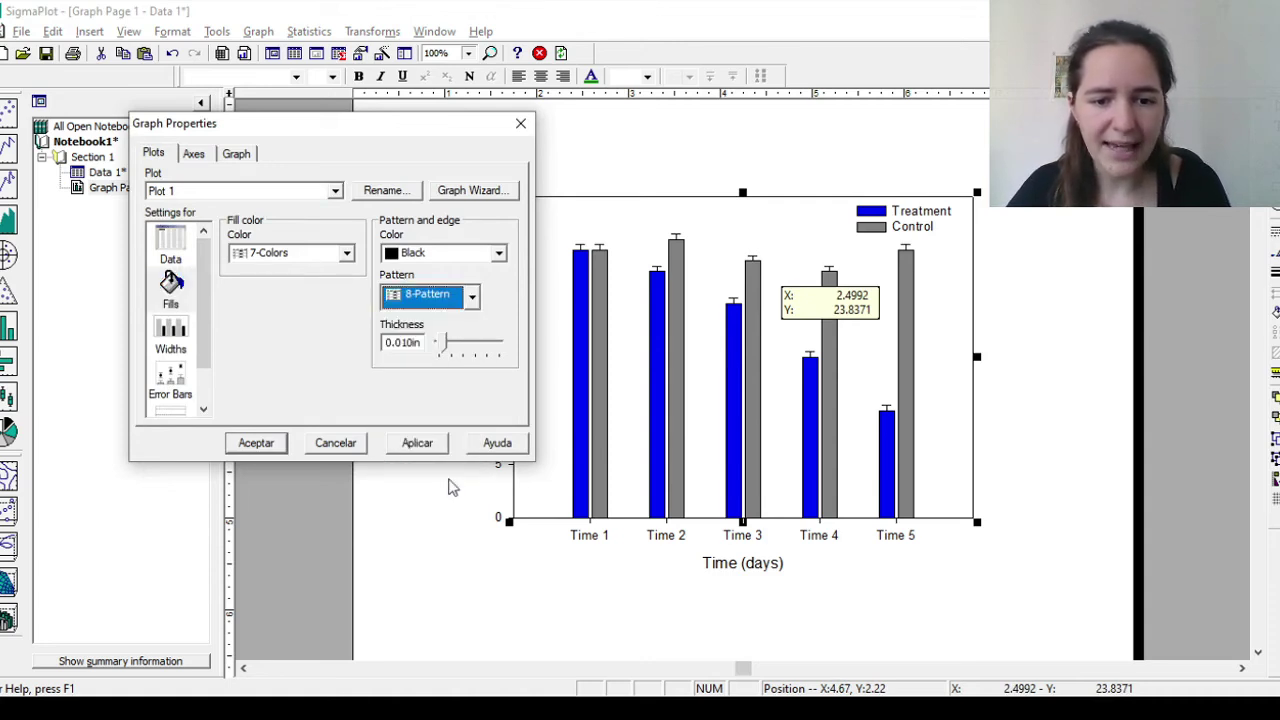
click(419, 445)
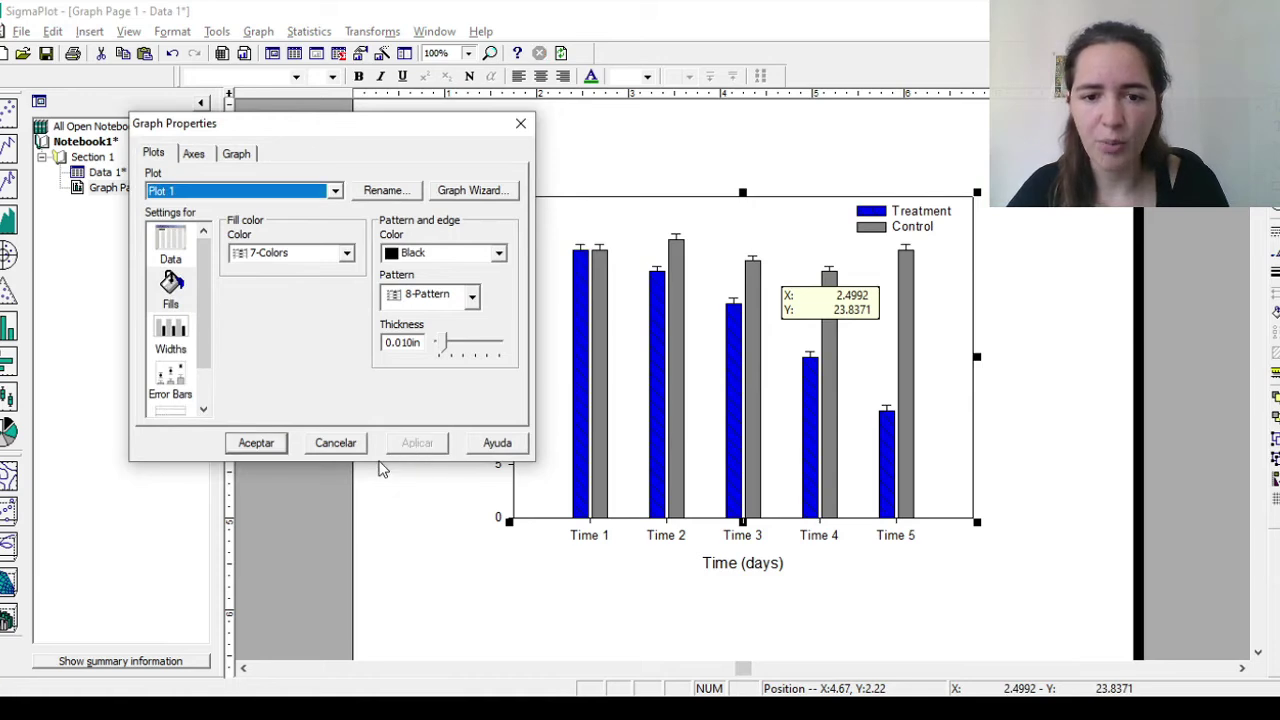
Accept the Plot 1 graph properties and return to the Data 1 worksheet.
click(256, 446)
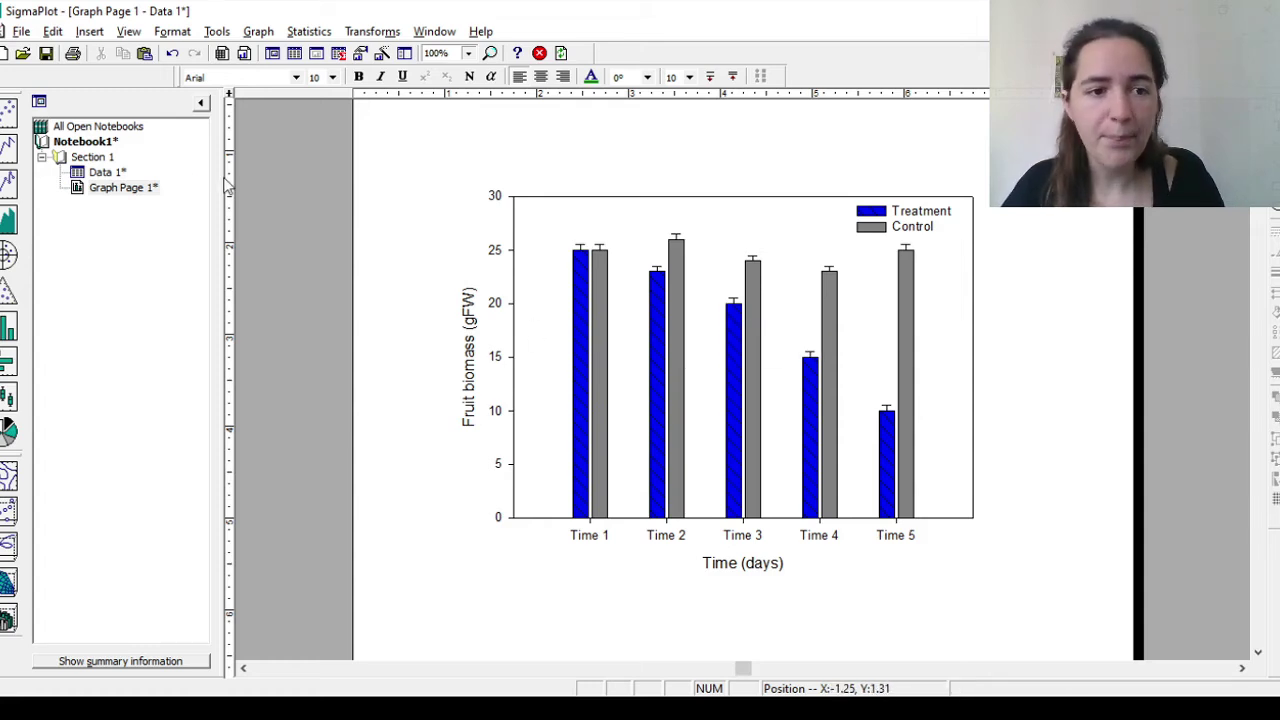
double_click(104, 174)
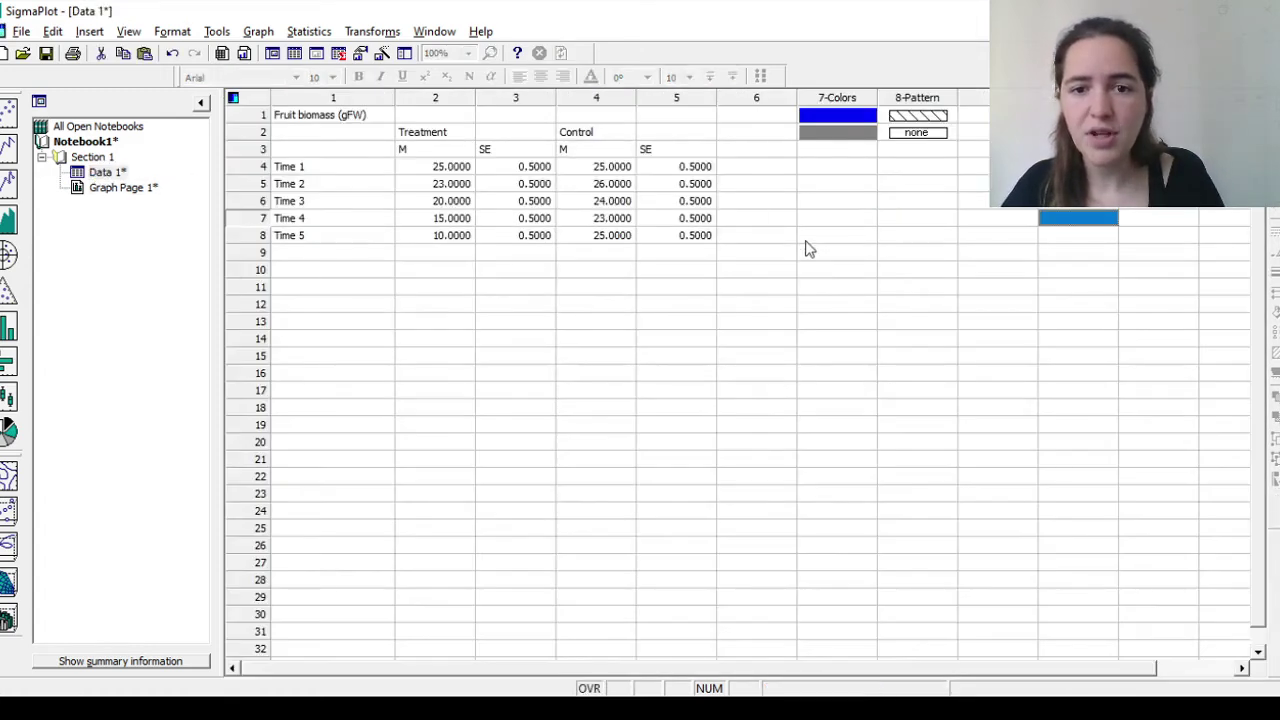
Start a custom color graphic cell in row 1 of column 9 and expand the custom color definition.
click(978, 115)
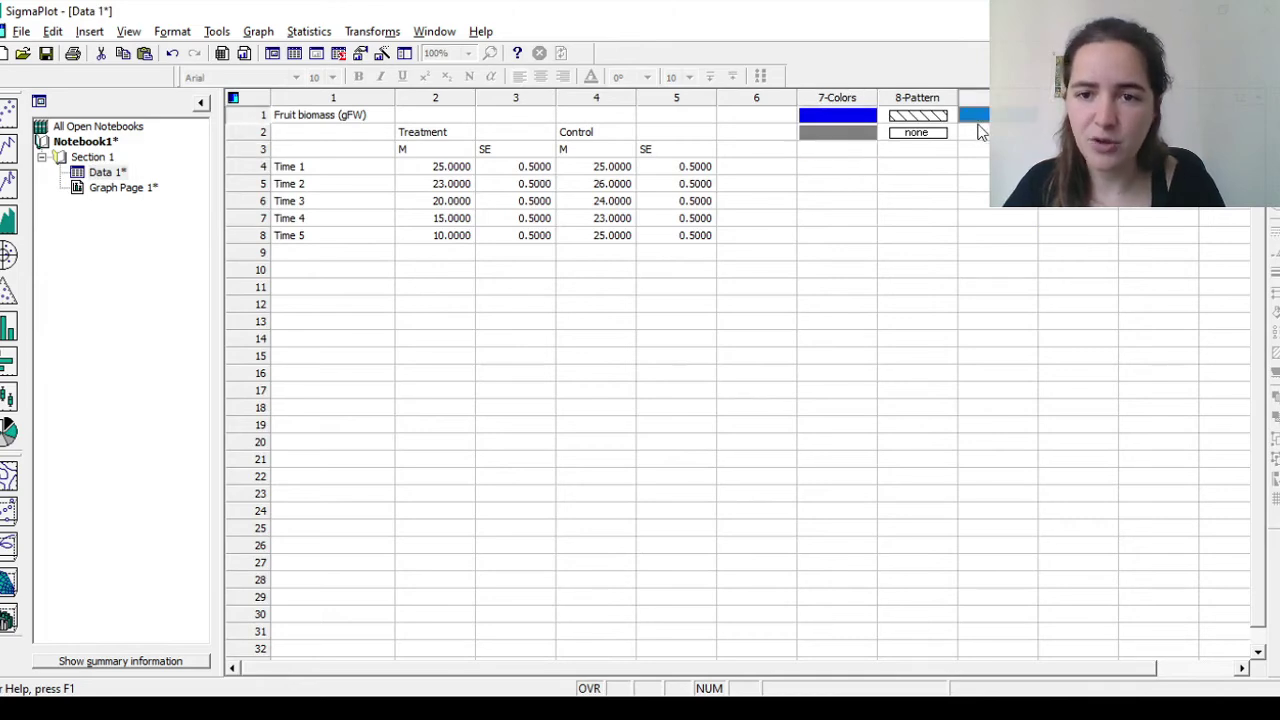
click(89, 31)
click(115, 95)
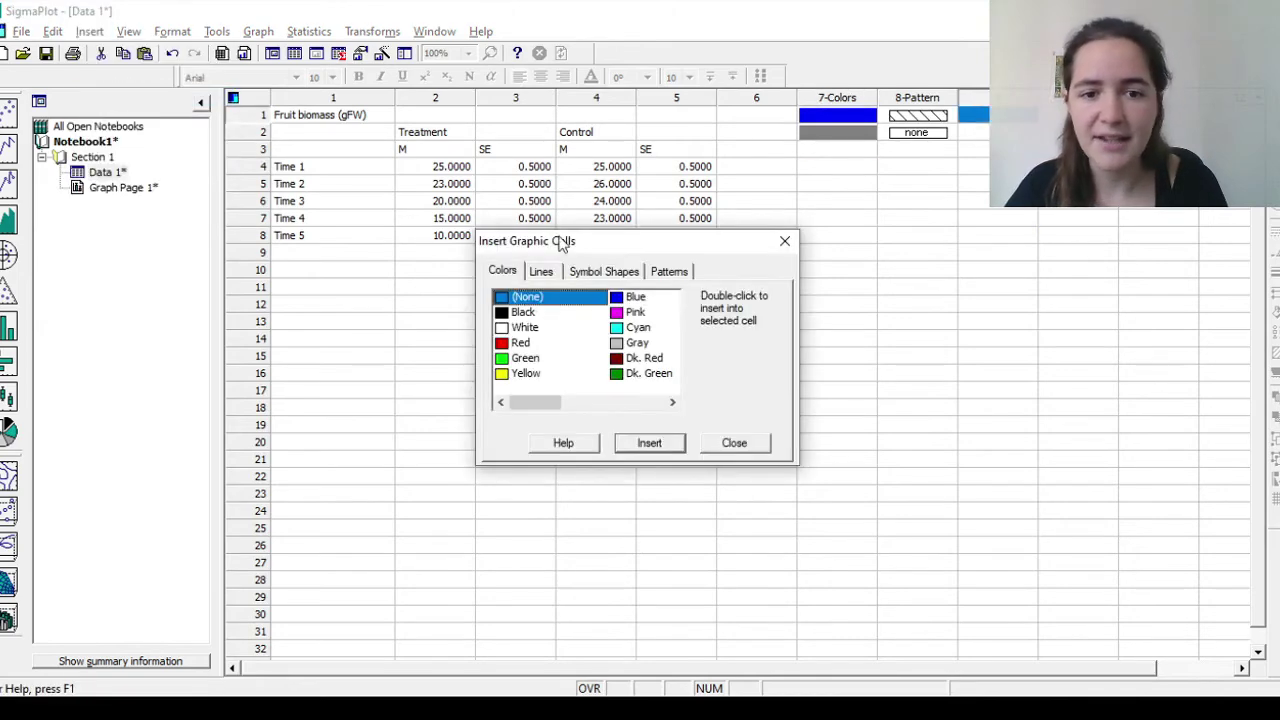
drag(625, 240, 739, 209)
drag(672, 383, 760, 374)
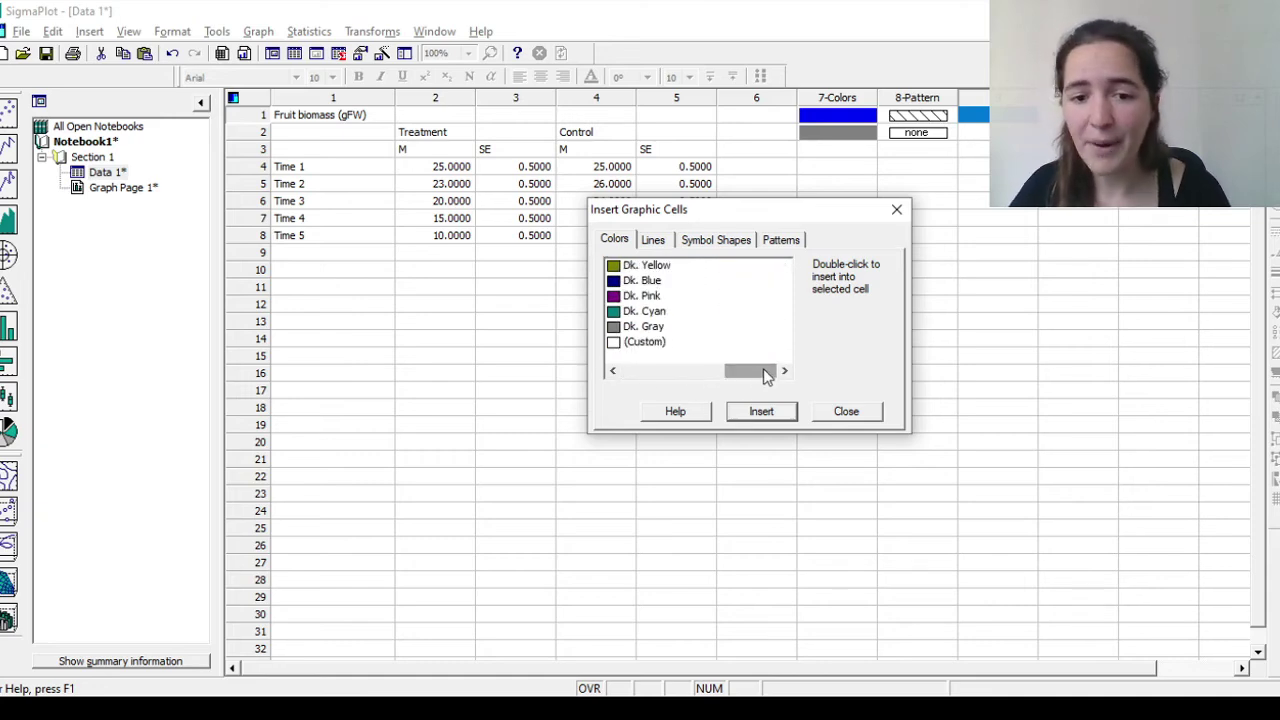
click(665, 343)
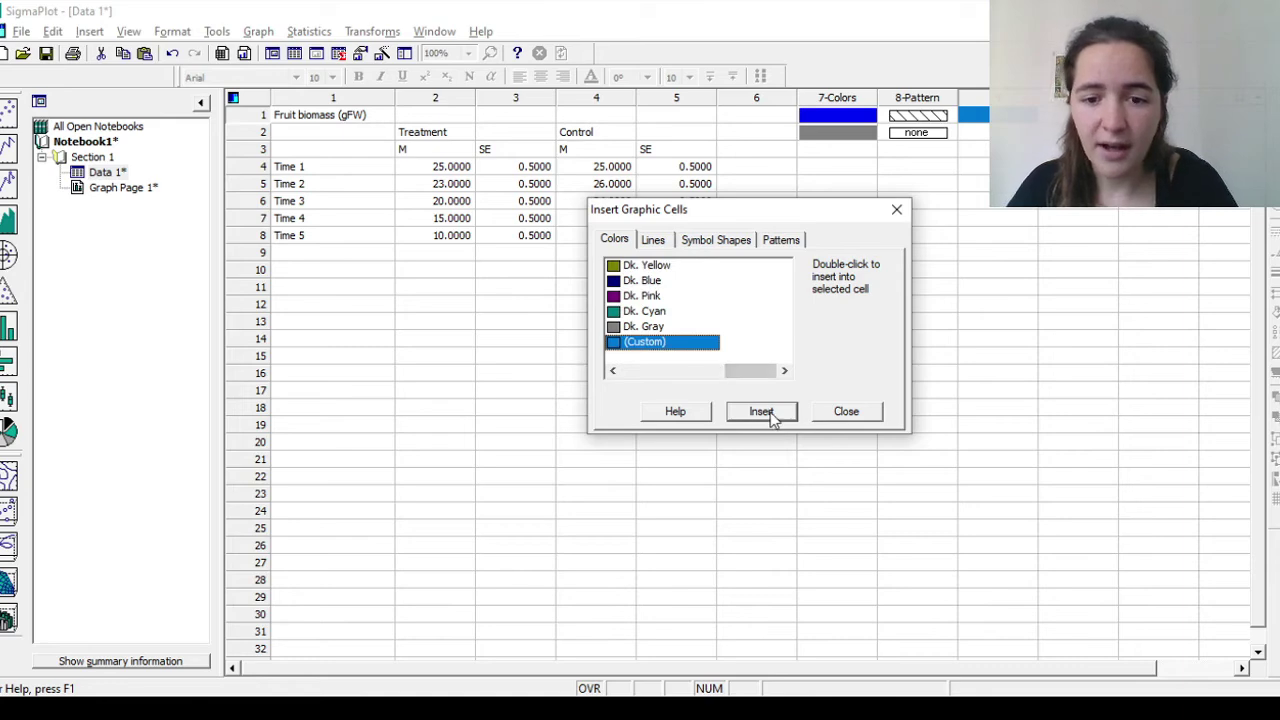
click(760, 412)
drag(805, 178, 447, 160)
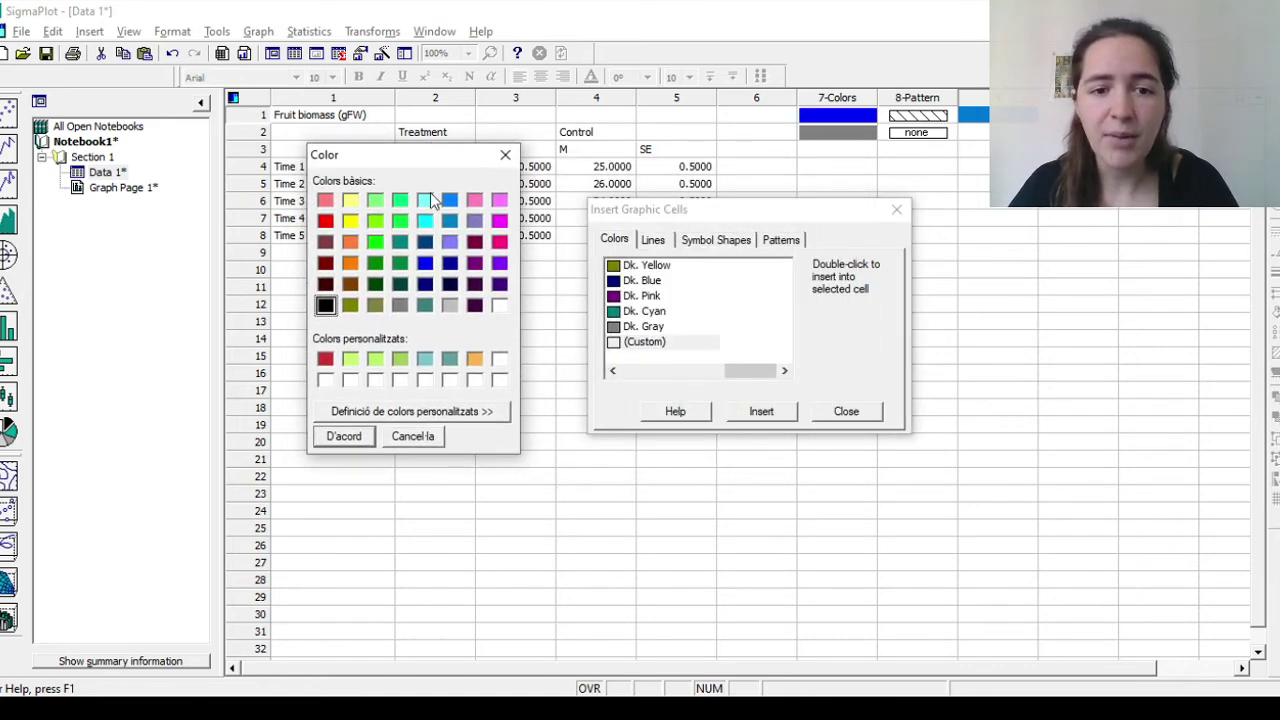
click(400, 412)
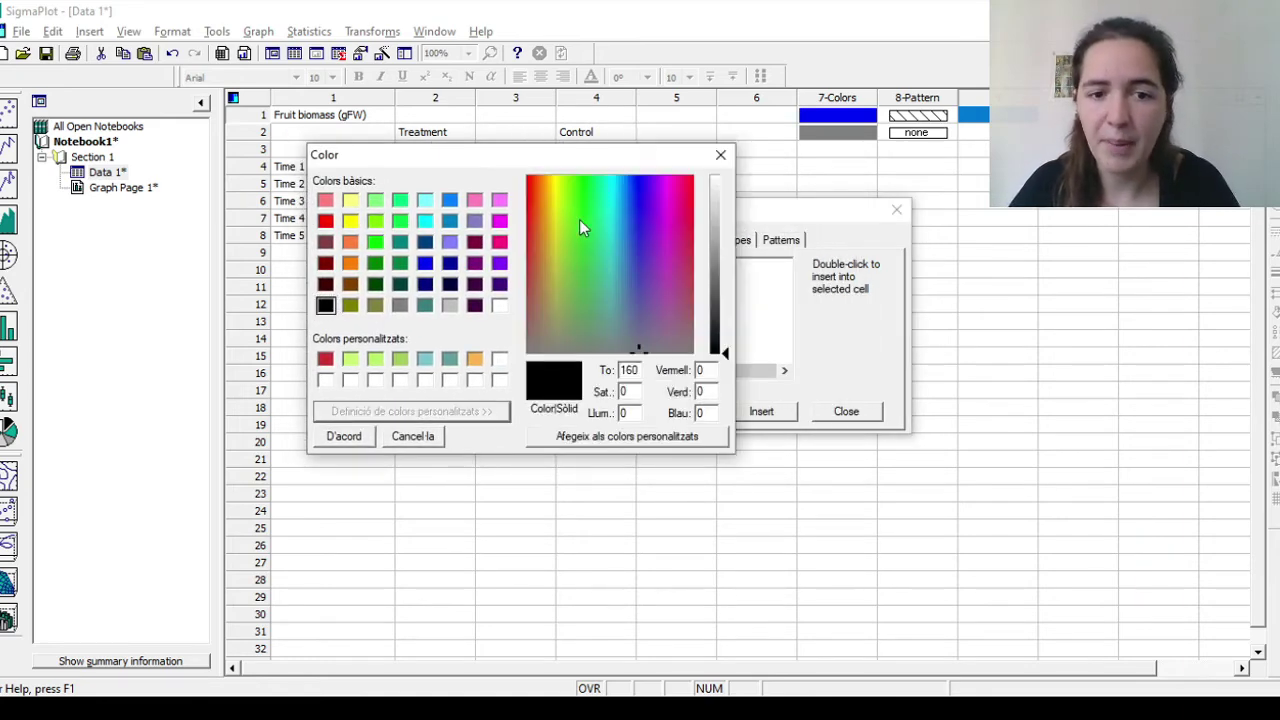
Define a green custom color with RGB 45, 153, 109, add it to the custom colors and insert it in row 1 of column 9.
click(325, 380)
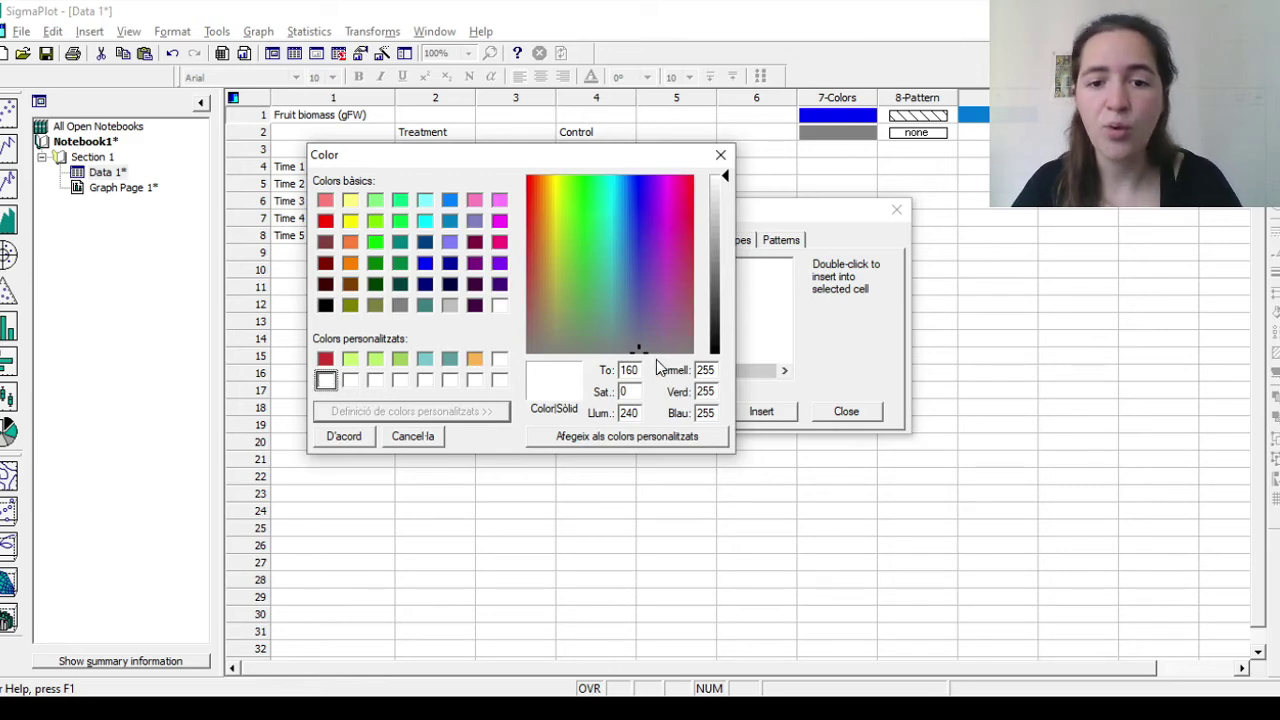
drag(638, 352, 603, 231)
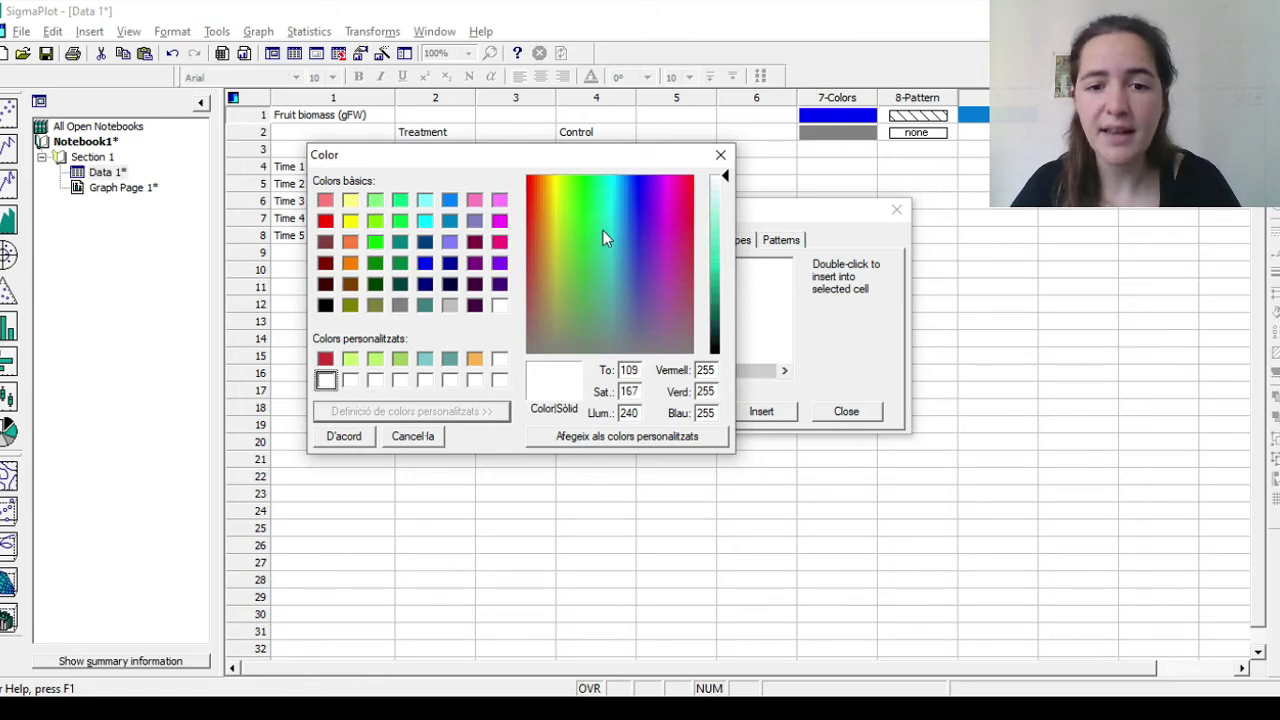
click(730, 285)
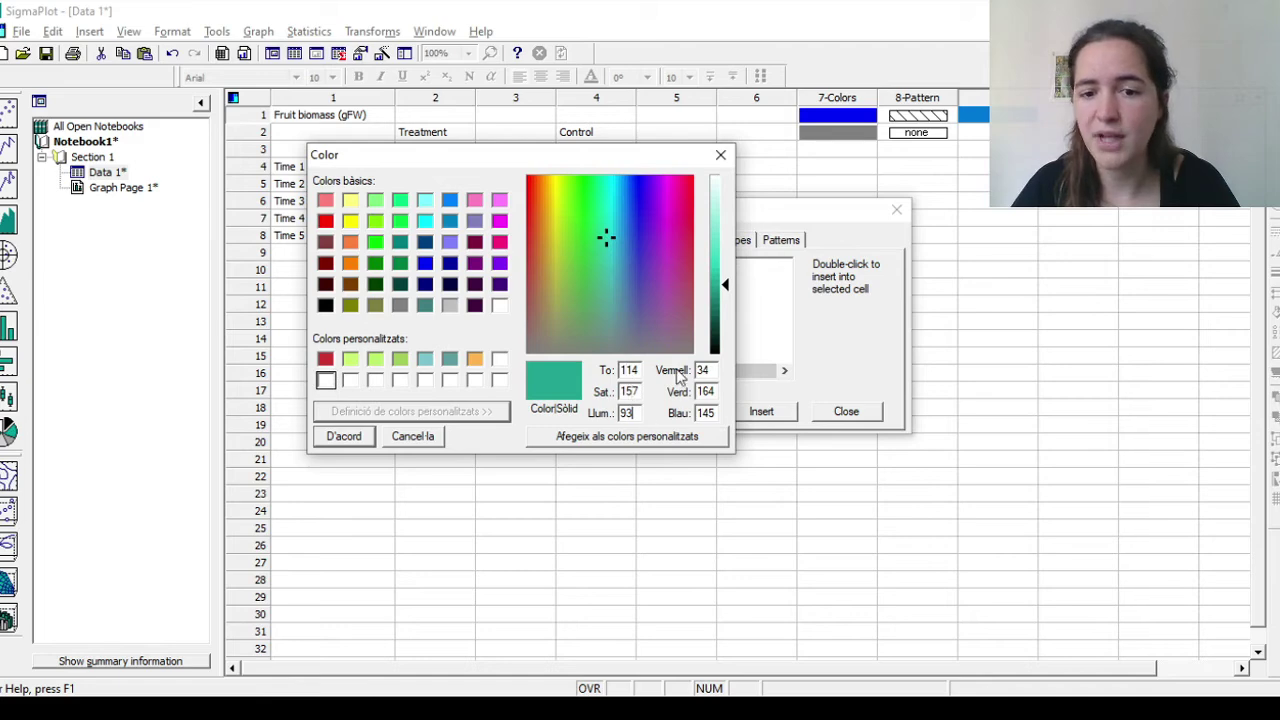
double_click(706, 412)
click(633, 372)
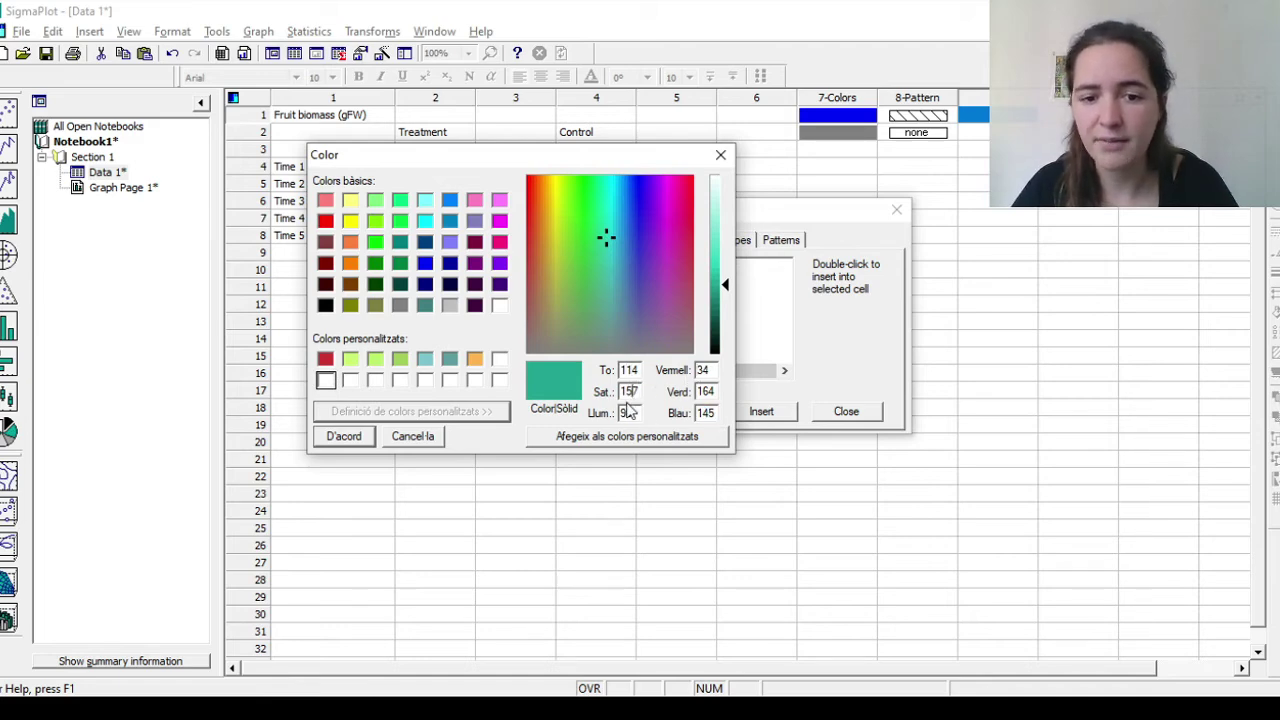
drag(606, 298, 600, 255)
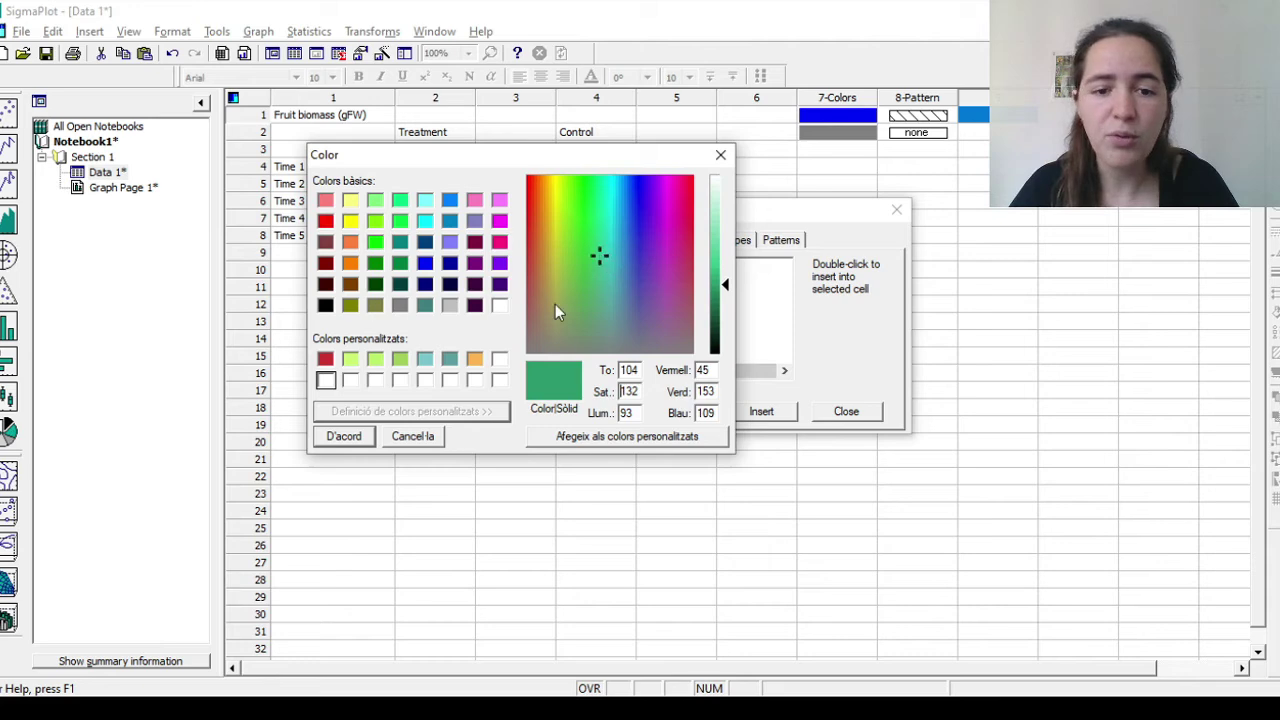
click(676, 438)
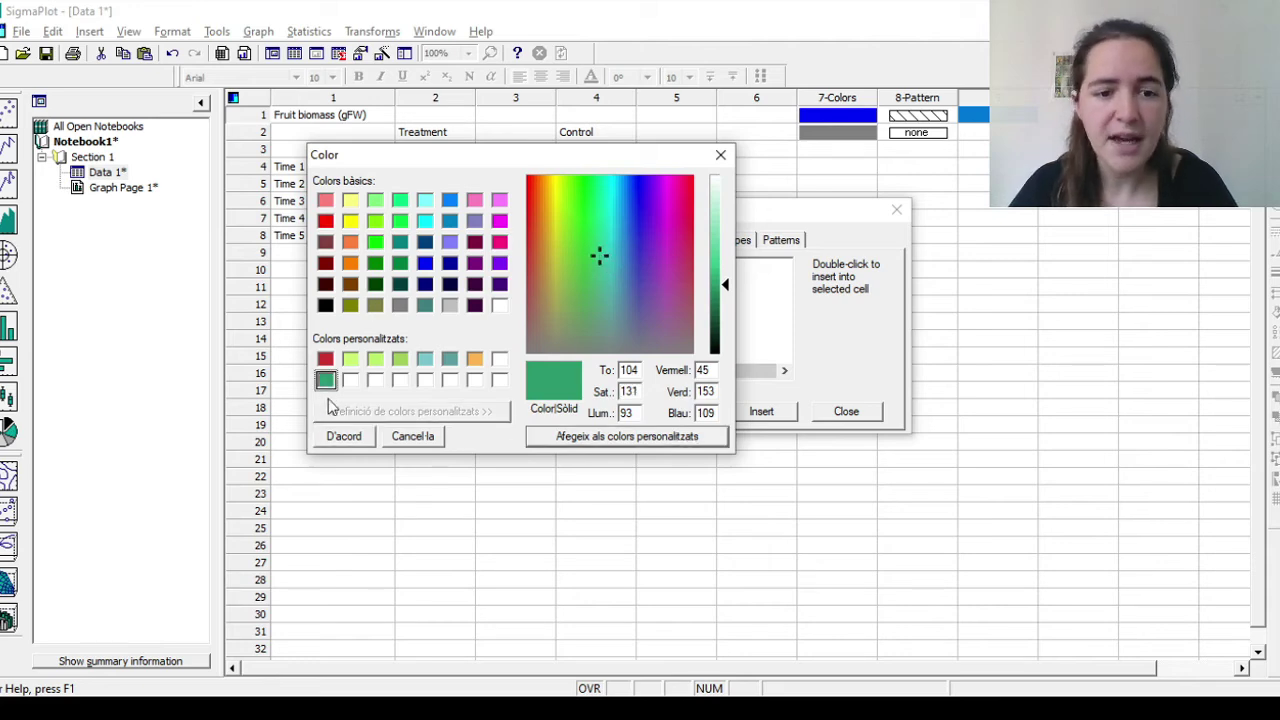
click(361, 439)
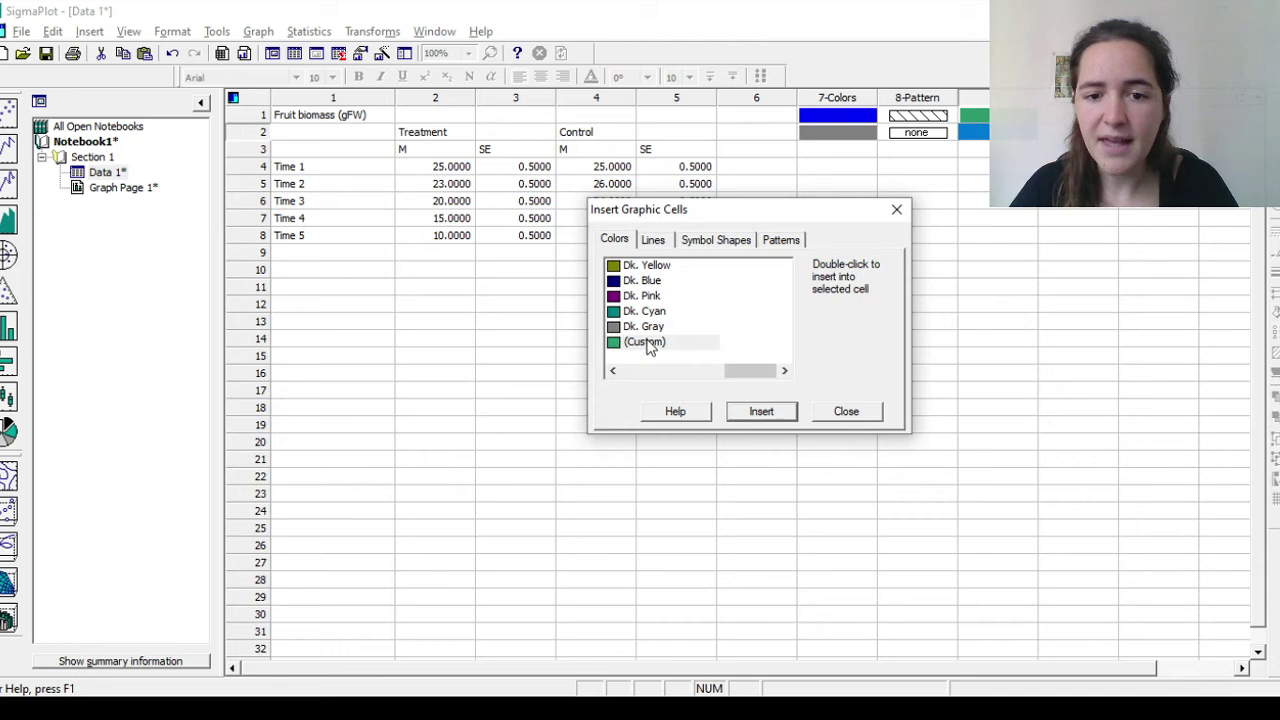
Insert the same green custom color in rows 2 to 8 of column 9, then close the graphic cells dialog.
click(648, 343)
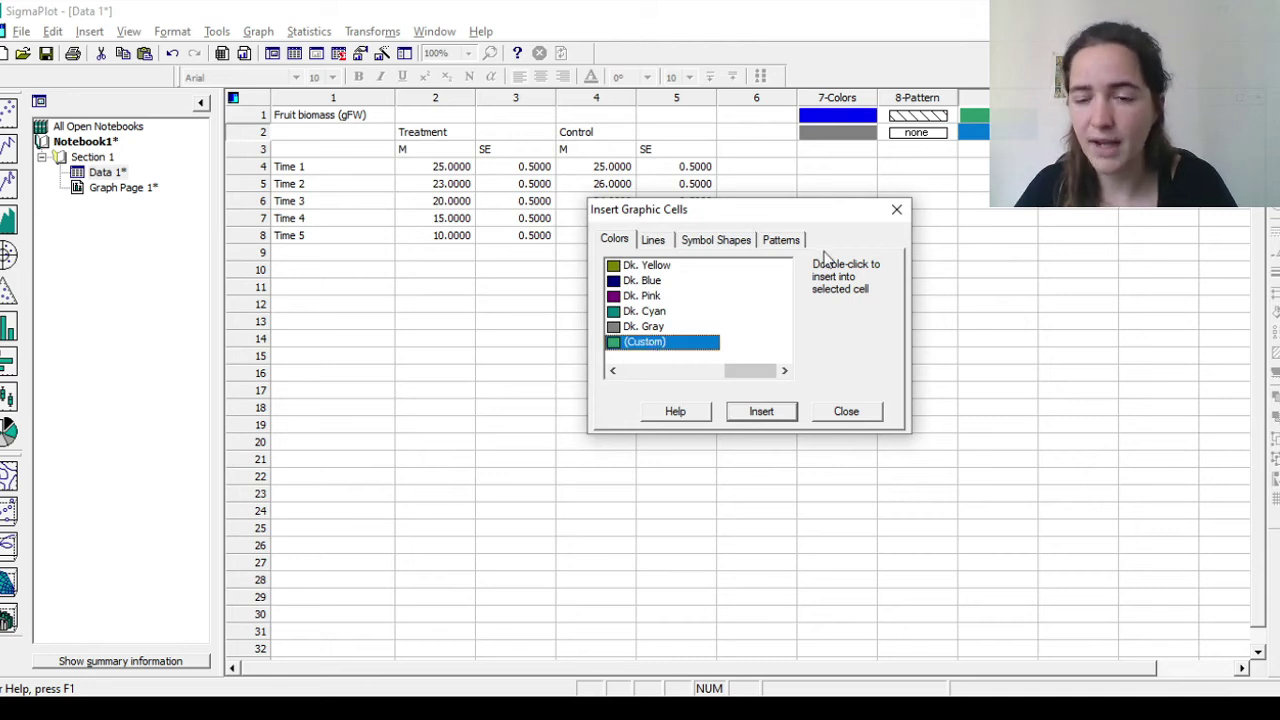
click(785, 420)
click(785, 420)
click(785, 420)
click(785, 420)
click(785, 420)
click(785, 421)
click(785, 421)
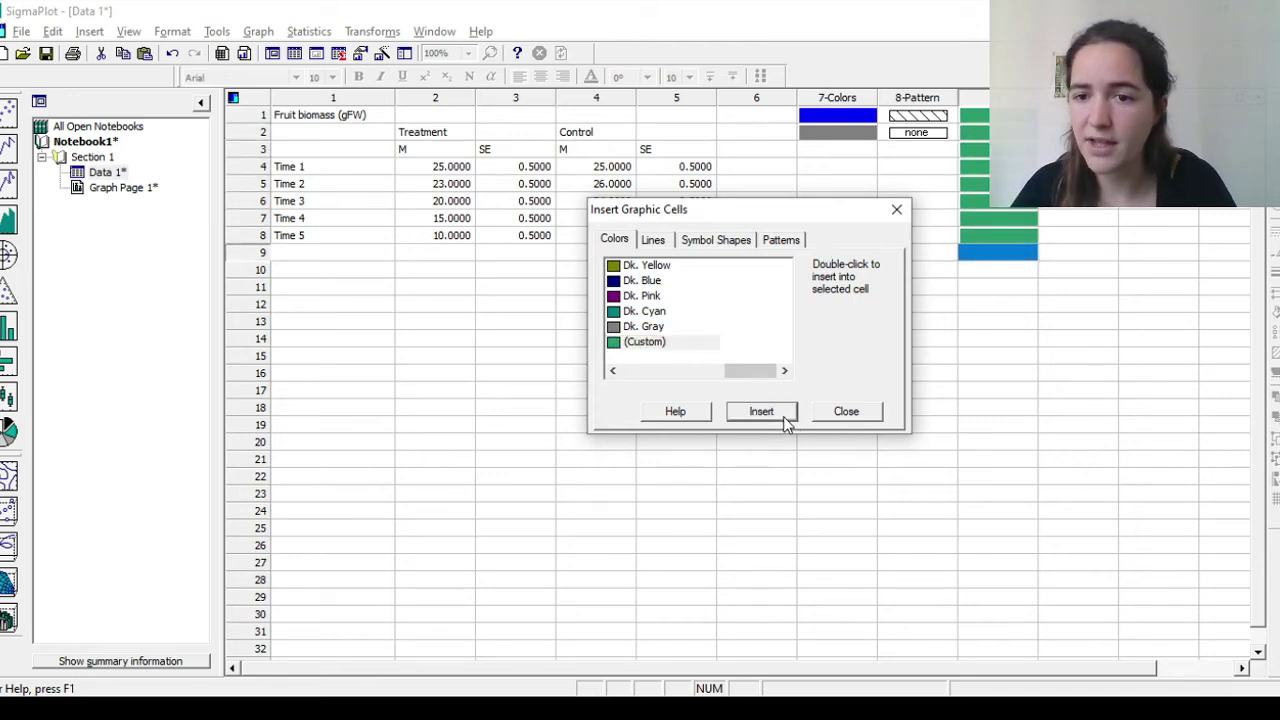
click(674, 346)
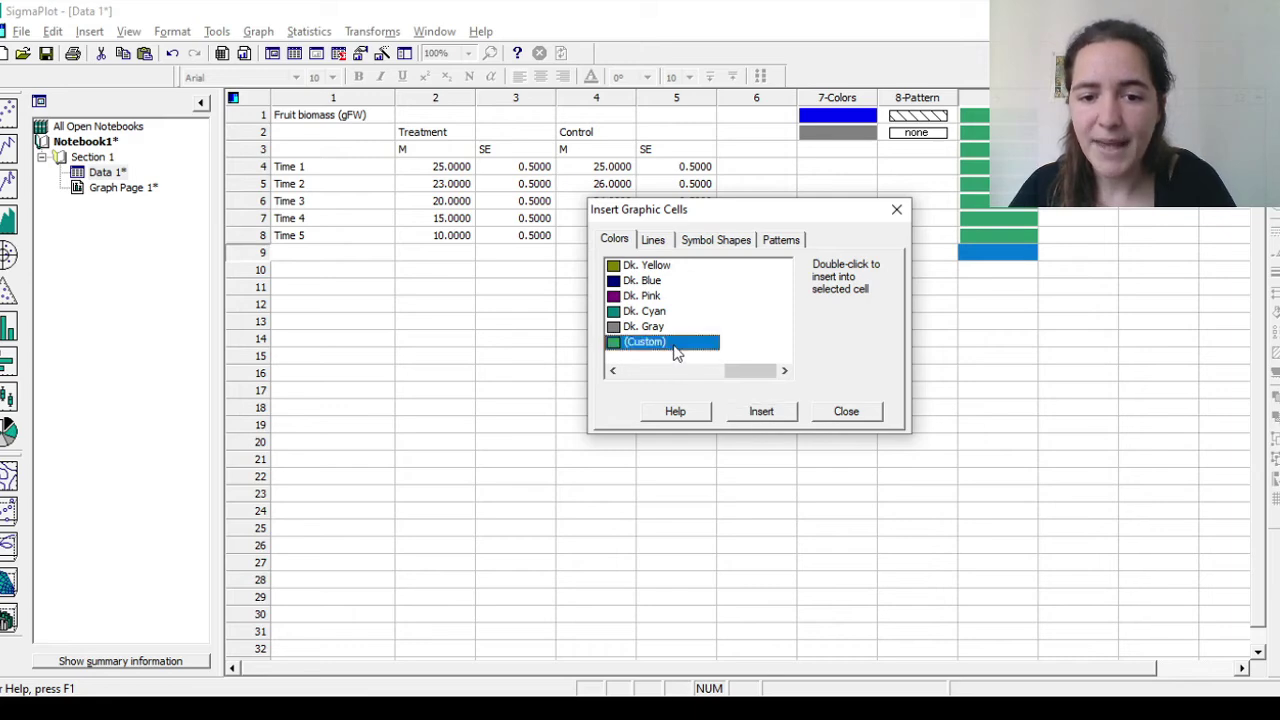
click(866, 420)
Add dark purple with RGB 64, 0, 128 to the custom colors and insert it in row 9 of column 9.
click(1047, 390)
click(1020, 256)
click(89, 31)
click(113, 96)
drag(540, 402, 640, 402)
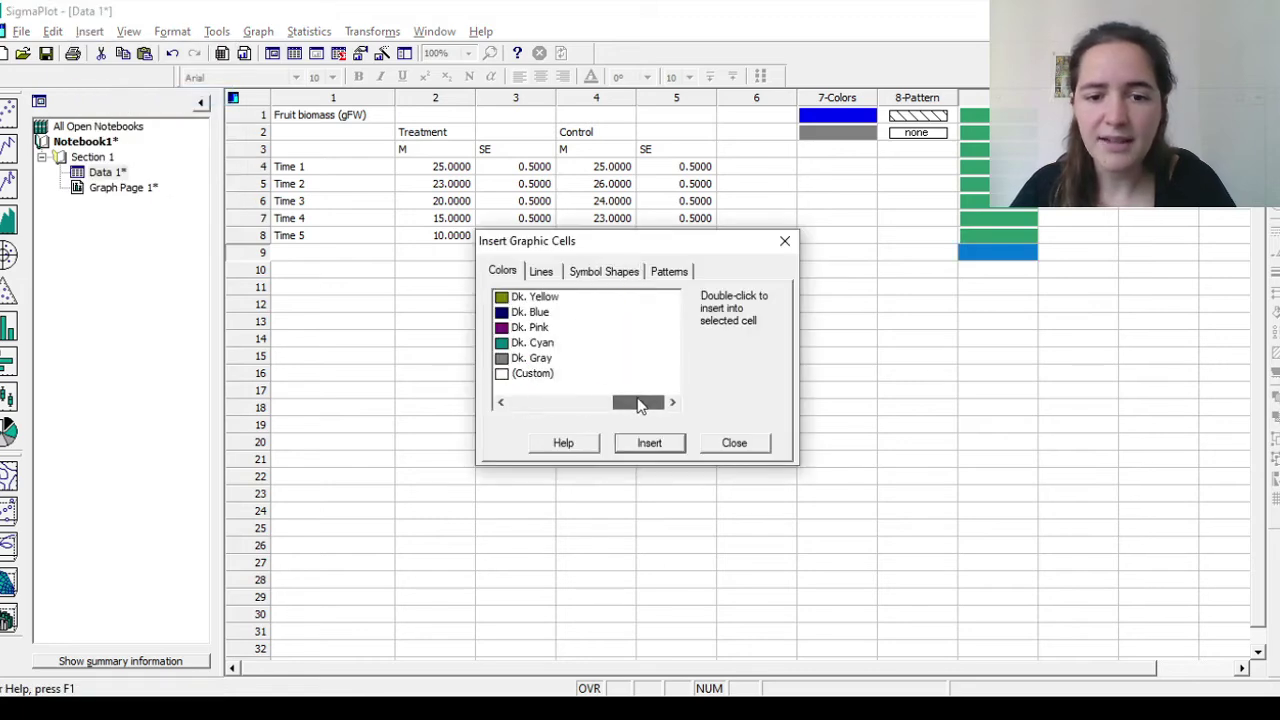
click(540, 373)
double_click(540, 373)
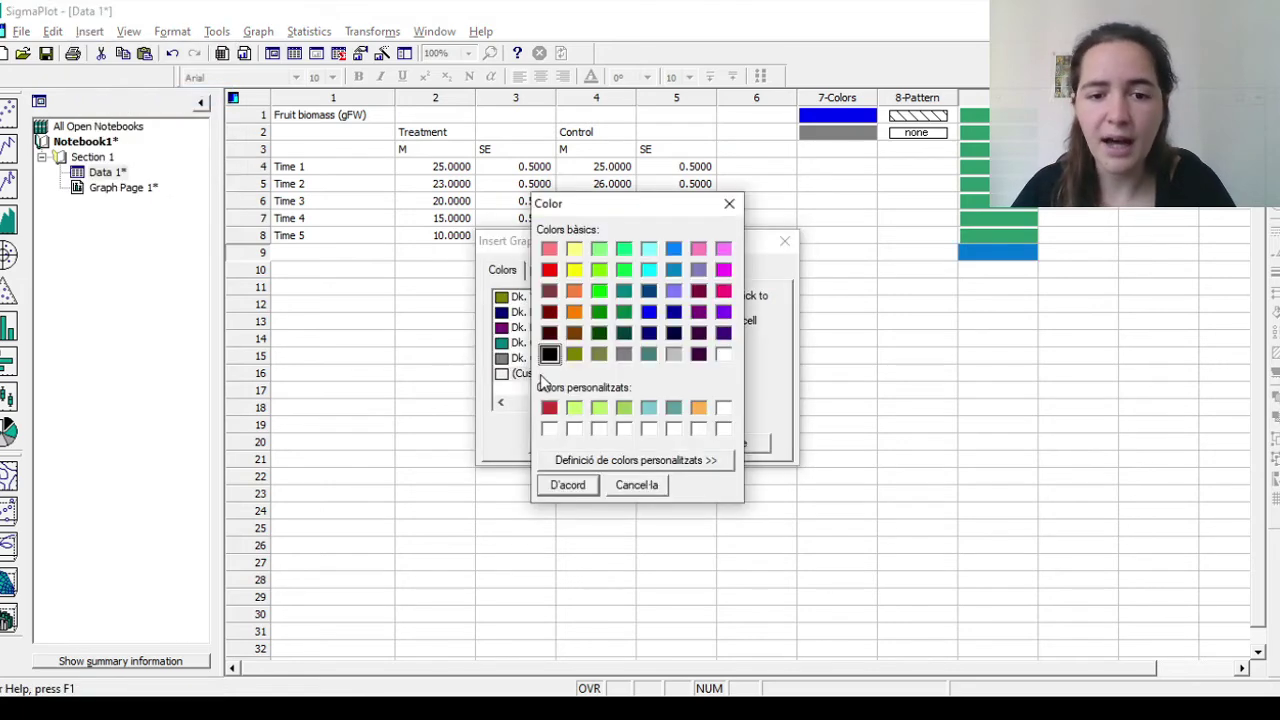
click(694, 459)
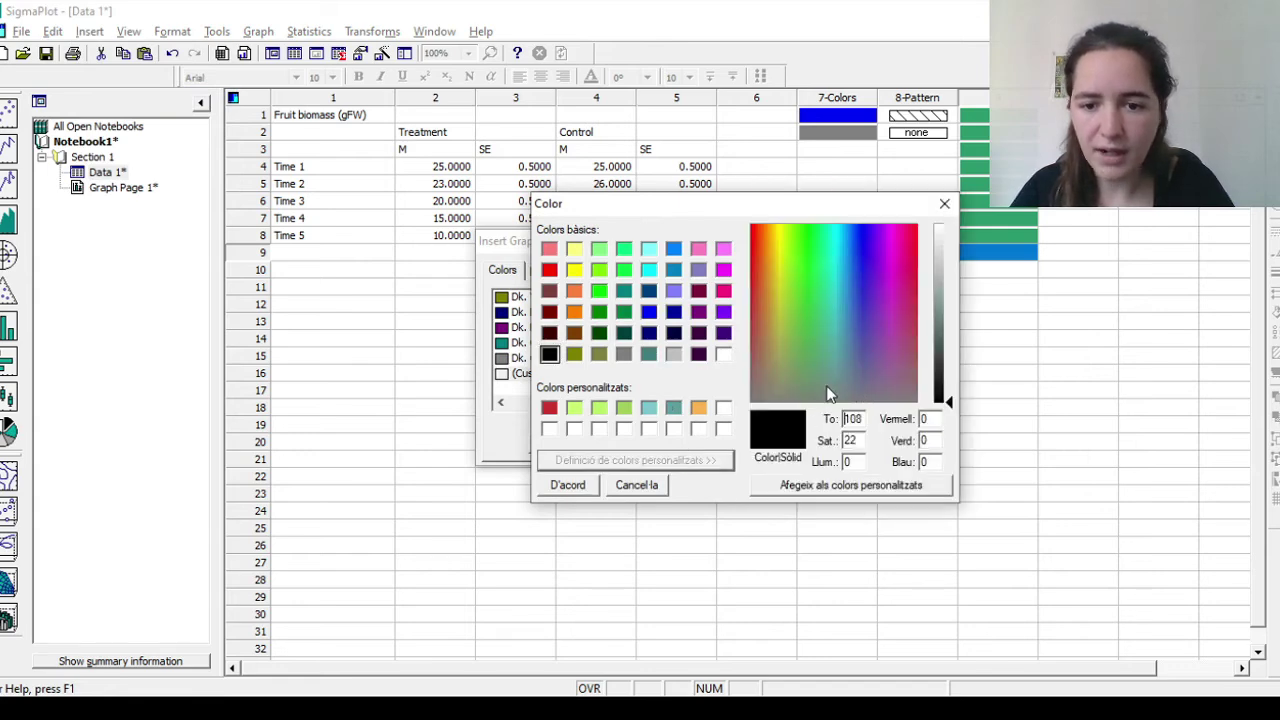
click(673, 354)
click(723, 407)
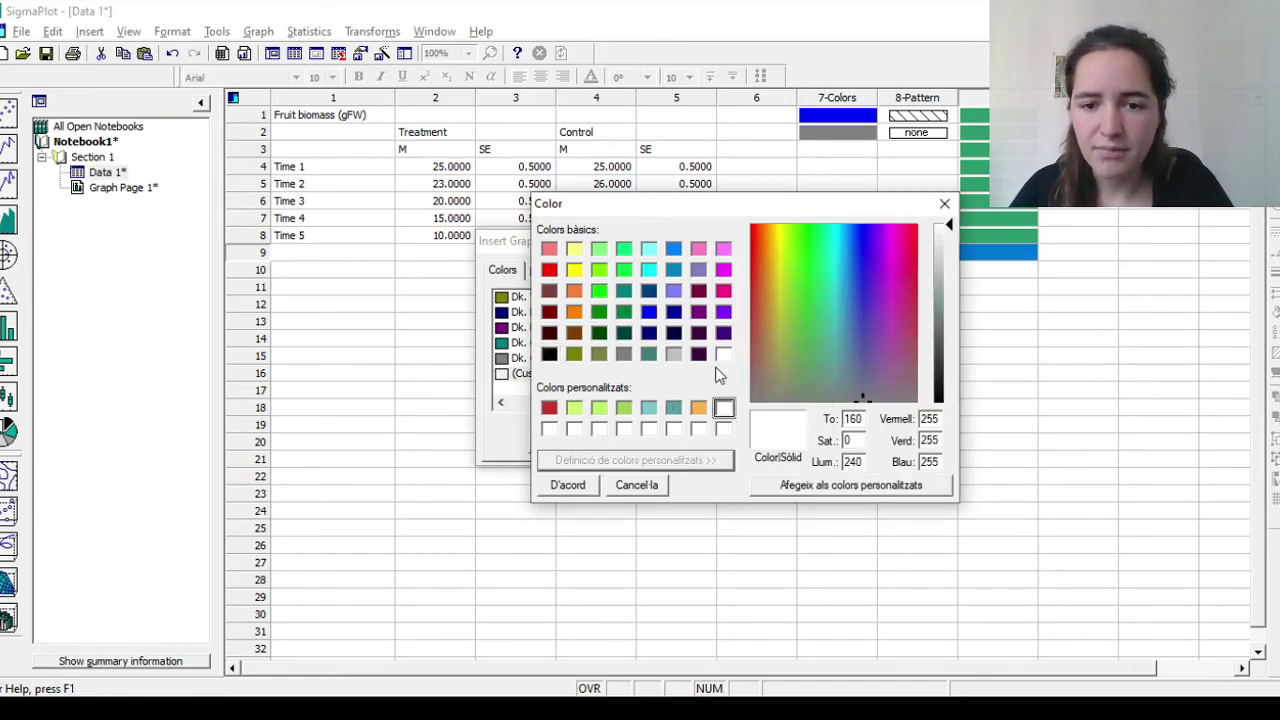
click(723, 333)
click(876, 485)
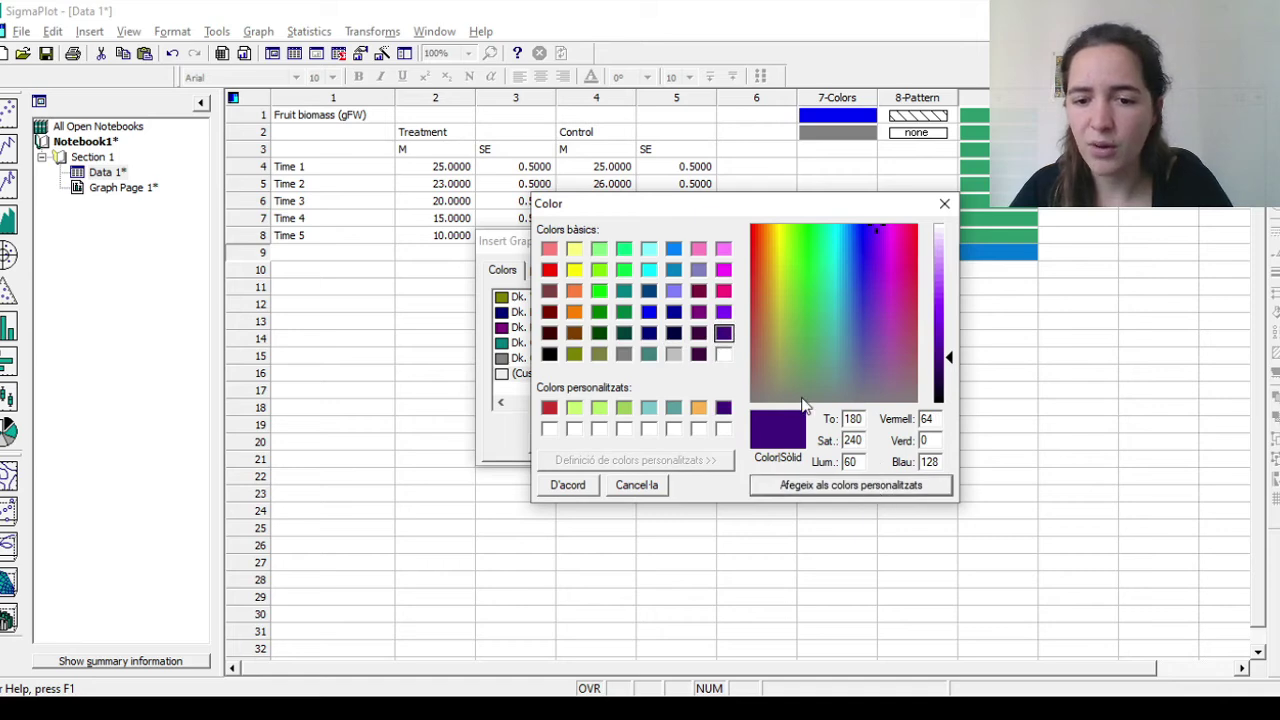
click(567, 484)
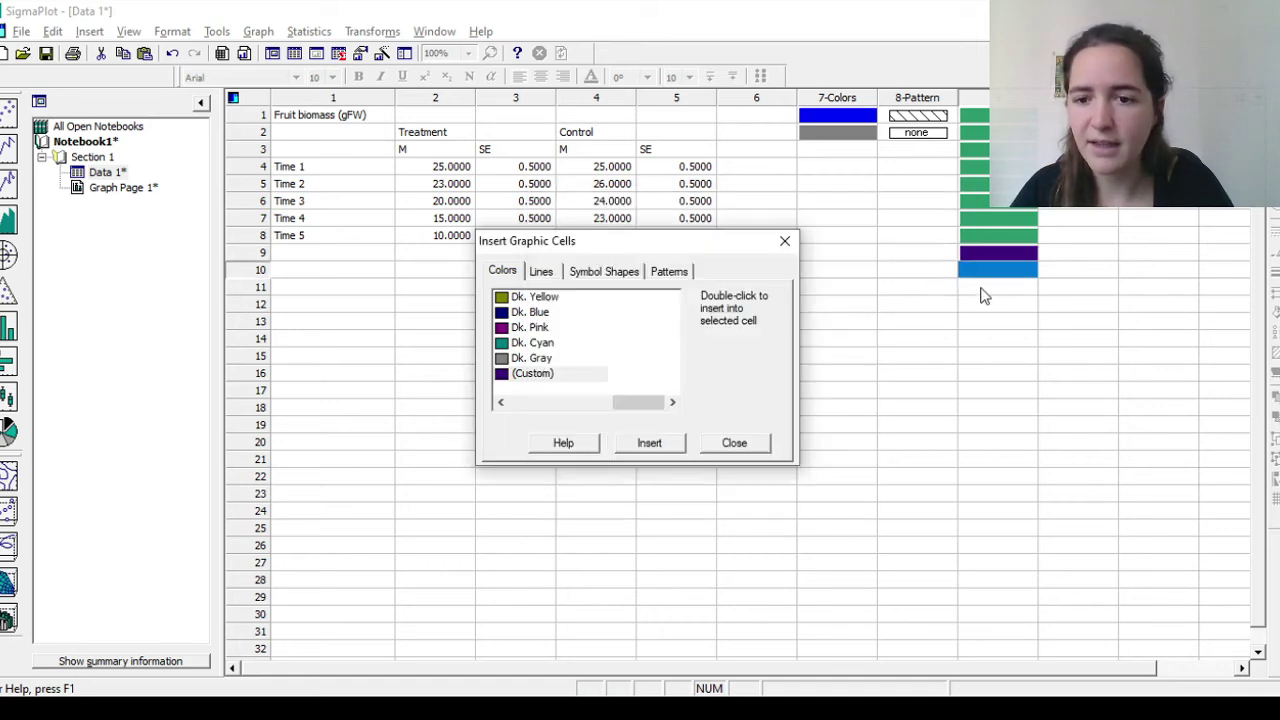
Fill rows 9 to 12 of column 9 with the dark purple custom color and close the graphic cells dialog.
click(1000, 253)
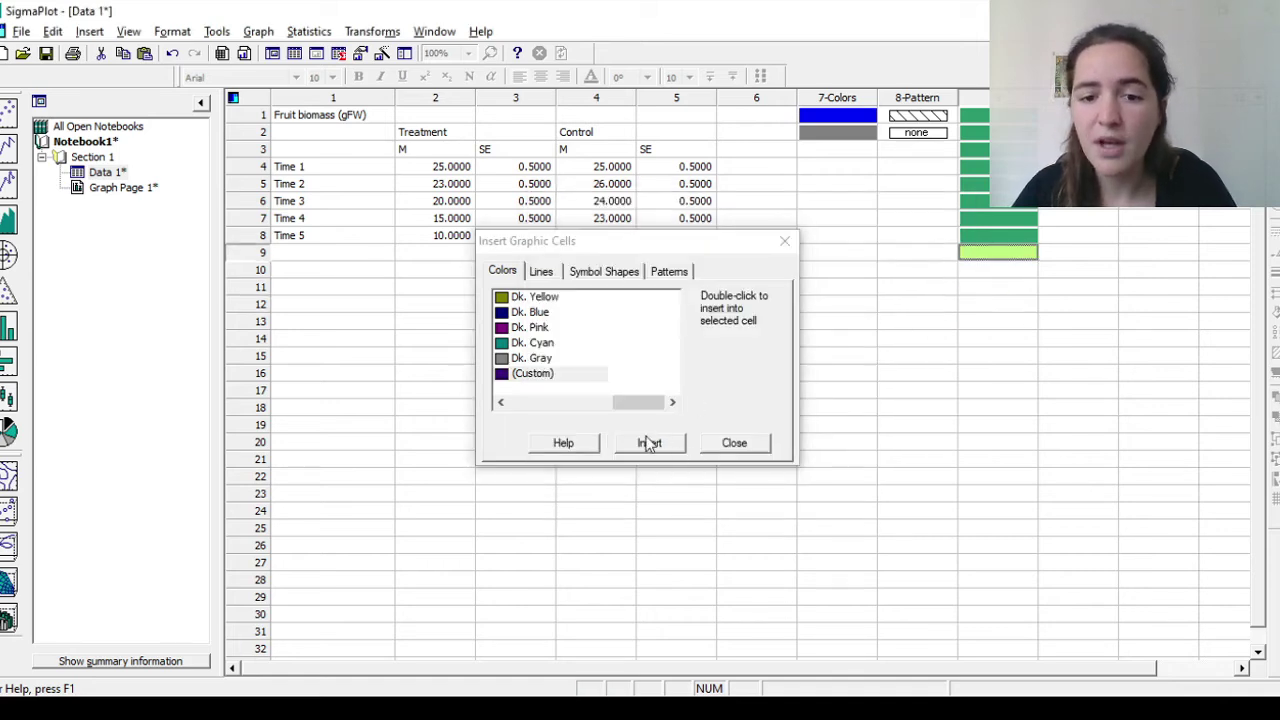
click(649, 443)
click(651, 445)
click(651, 445)
click(995, 442)
click(734, 443)
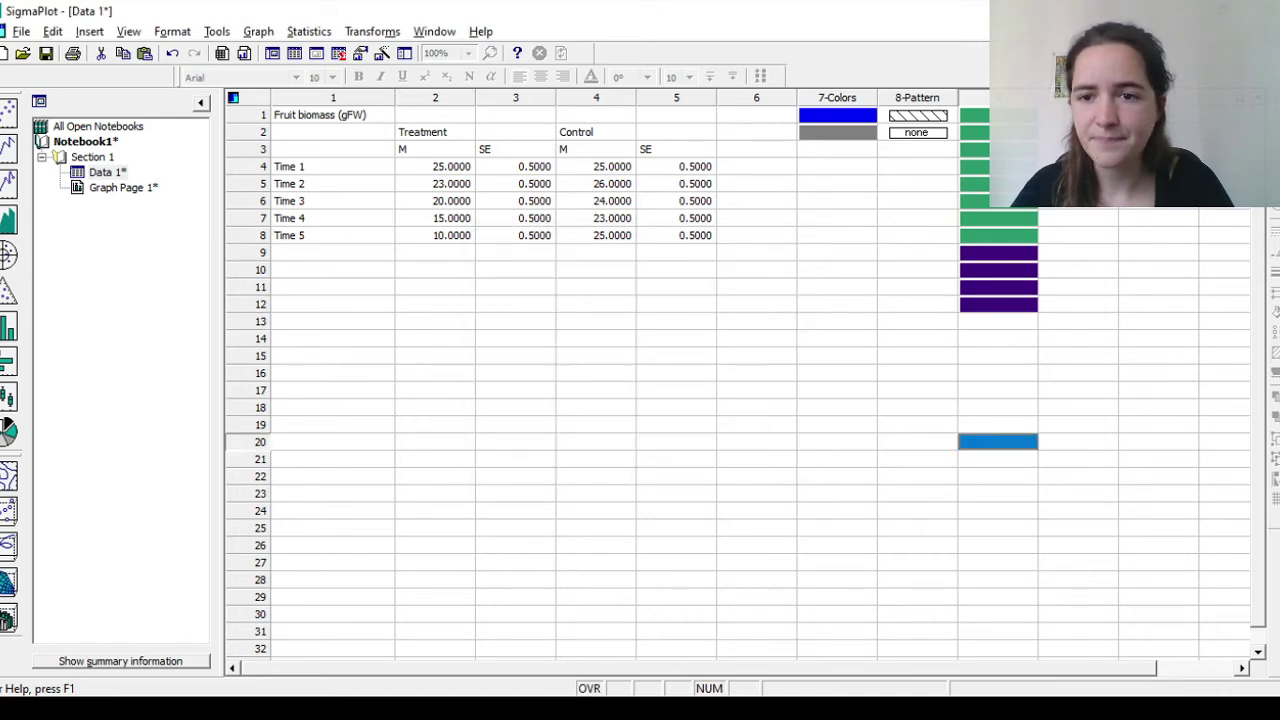
Clear all the custom color cells from column 9 of the Data 1 worksheet.
click(1018, 98)
right_click(1026, 98)
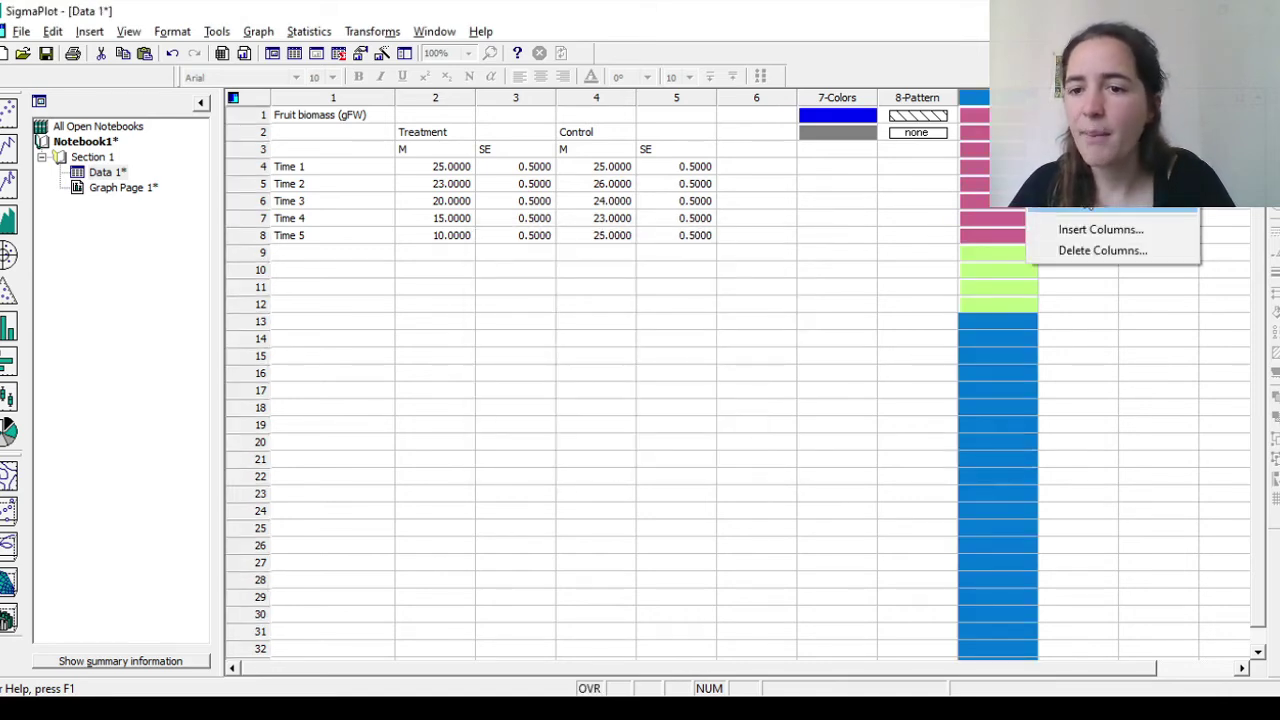
click(1086, 207)
click(1026, 204)
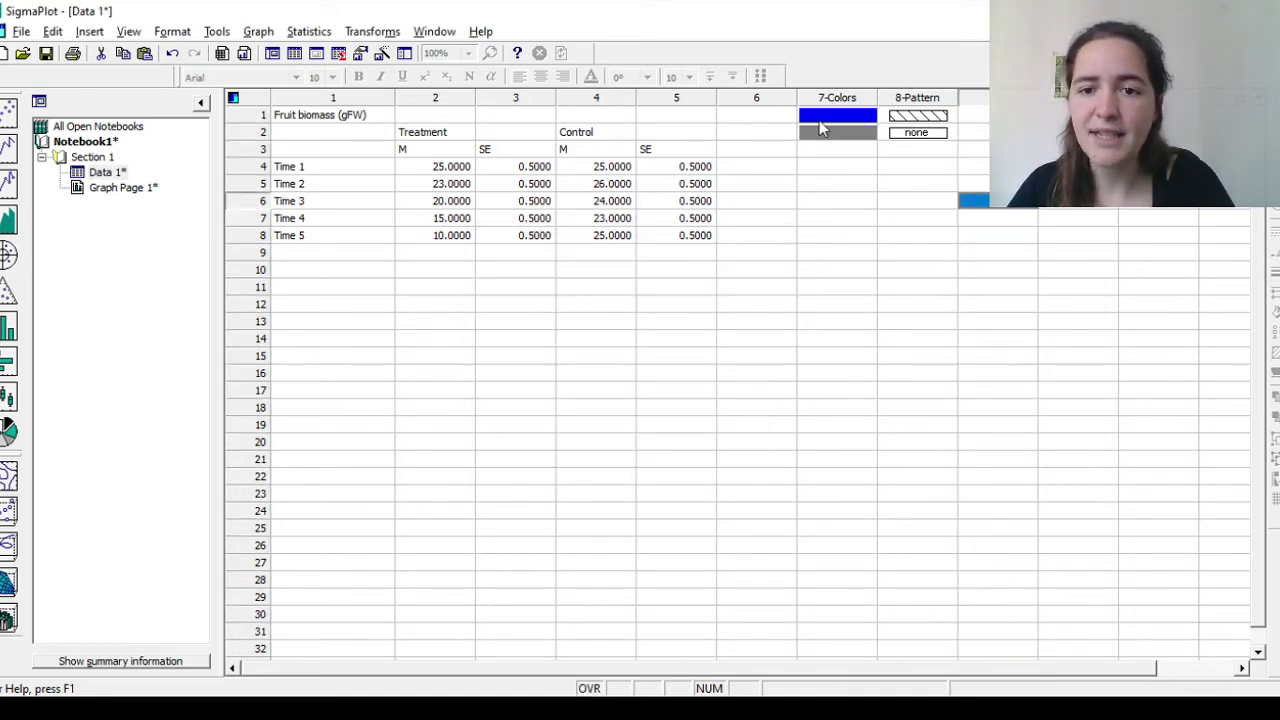
Review the bar chart on Graph Page 1 and its source data block in the Data 1 worksheet.
double_click(123, 187)
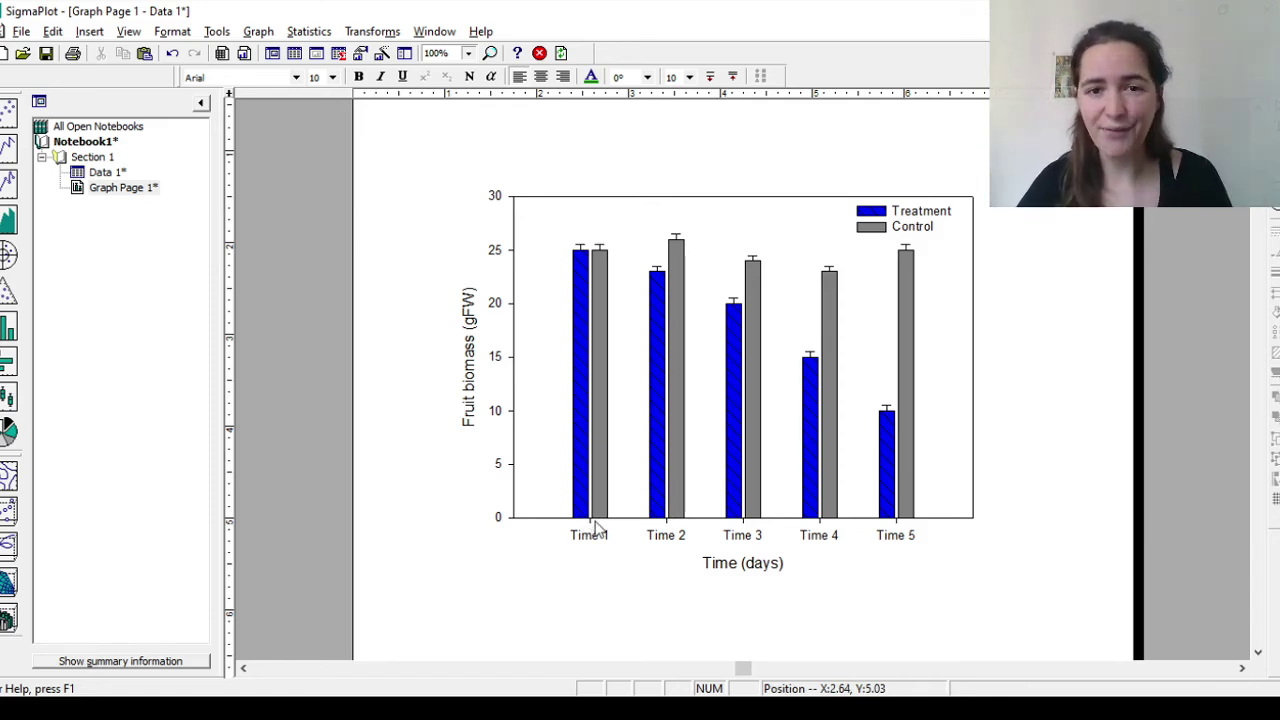
double_click(106, 172)
drag(686, 237, 338, 118)
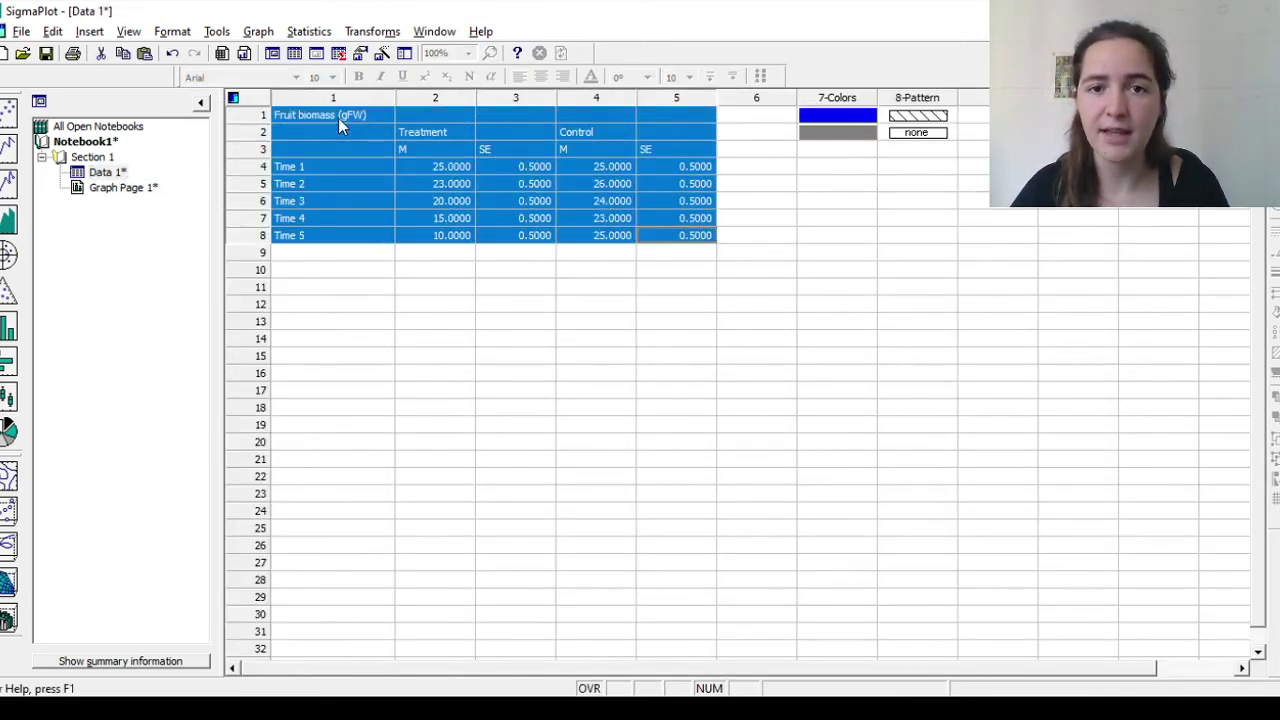
click(385, 322)
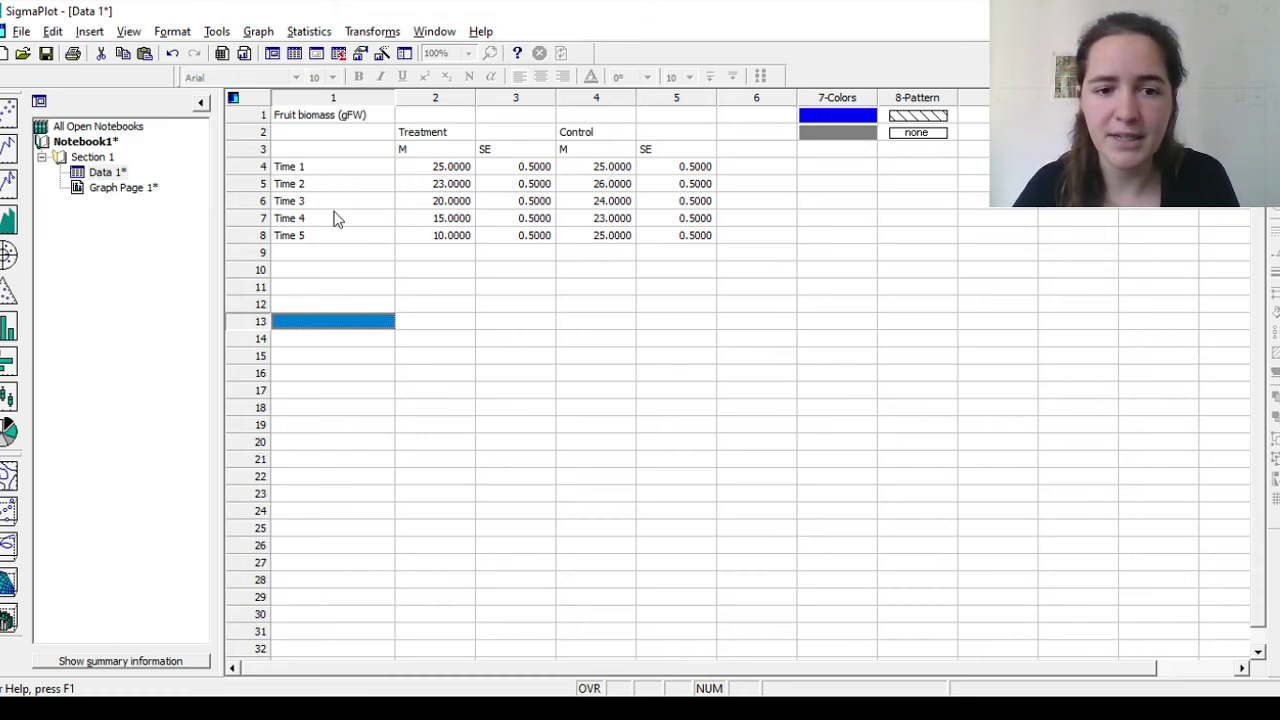
Enter the headings Time 1 to Time 5 in row 12, in every second column starting from column 2.
click(432, 305)
text(Time 1)
key(Tab)
key(Tab)
text(Time 2)
key(Tab)
key(Tab)
text(Time 3)
key(Tab)
key(Tab)
text(Time 4)
key(Tab)
key(Tab)
text(Time 5)
Label rows 13 and 14 of column 1 "Treatment" and "Control".
click(371, 326)
text(Treatment)
key(Return)
text(Control)
key(Tab)
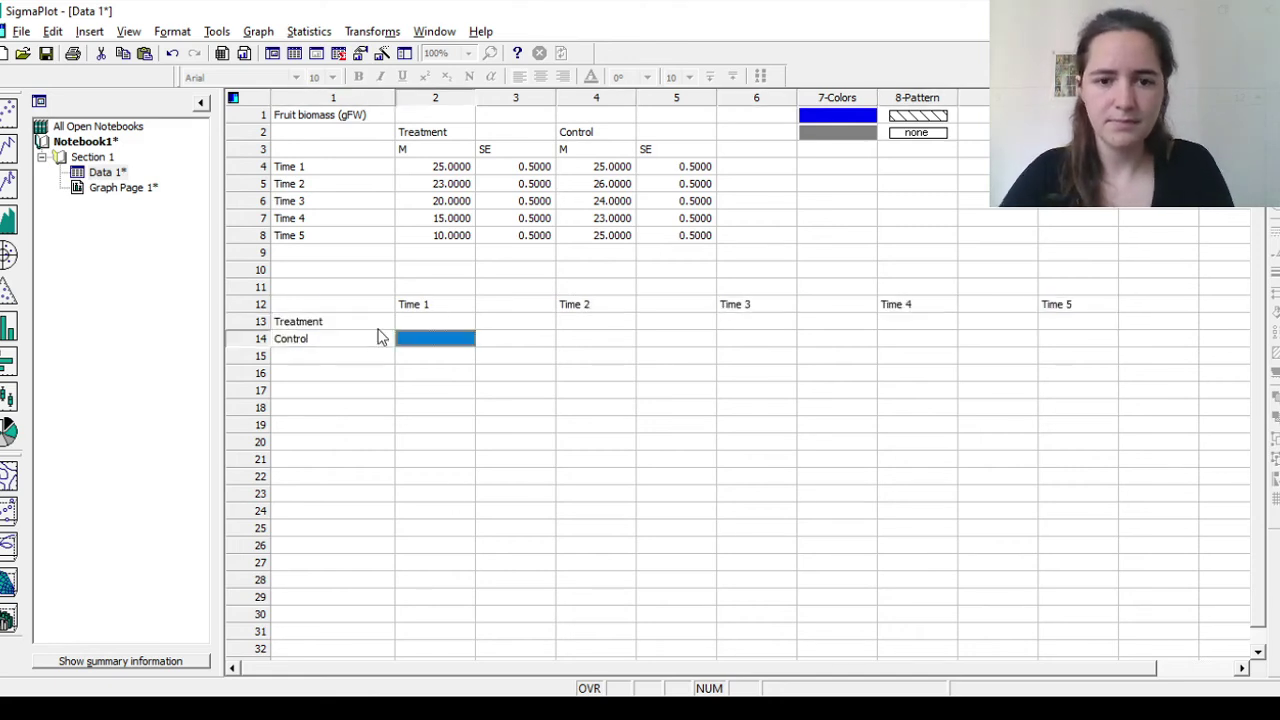
Copy the Treatment and Control mean and SE values of Time 1 and Time 2 under their headings in rows 13 and 14.
drag(445, 167, 517, 169)
key(ctrl+c)
click(436, 322)
key(ctrl+v)
drag(598, 167, 697, 172)
key(ctrl+c)
click(436, 339)
key(ctrl+v)
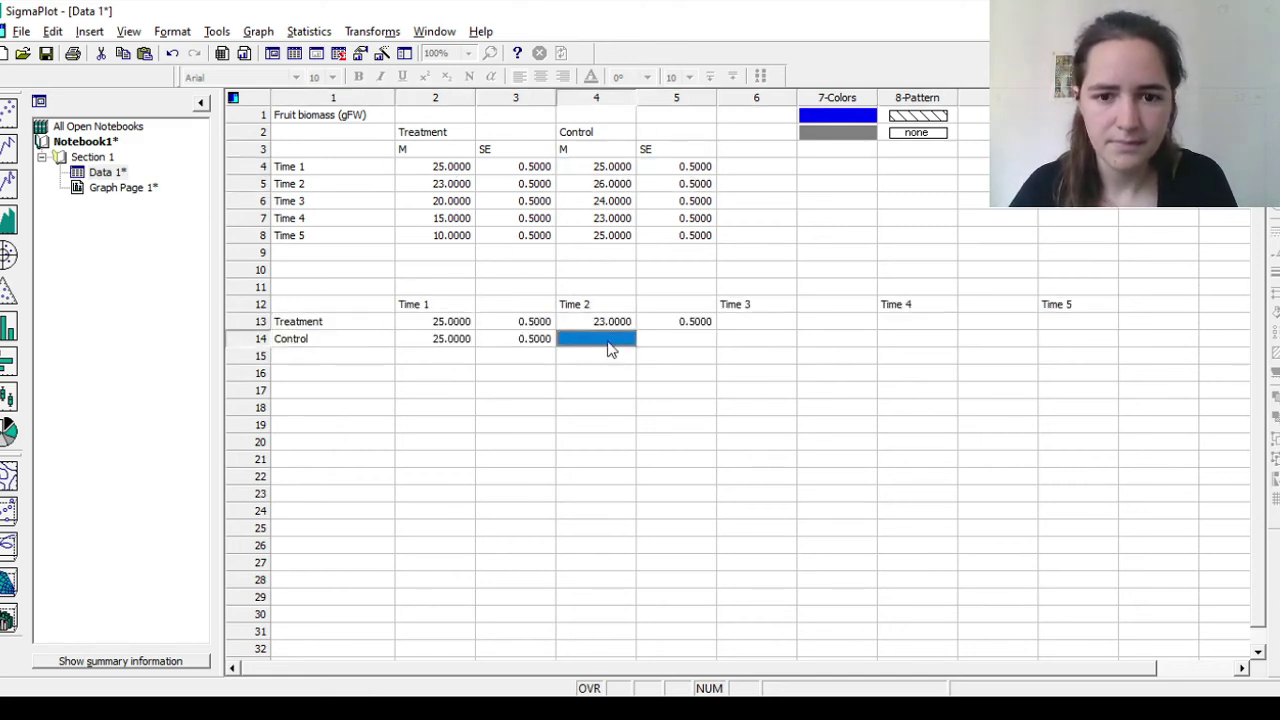
key(ctrl+v)
Copy the Treatment and Control mean and SE values of Time 3, Time 4 and Time 5 under their headings in rows 13 and 14.
drag(440, 202, 517, 203)
key(ctrl+c)
click(757, 322)
key(ctrl+v)
drag(598, 202, 652, 204)
key(ctrl+c)
click(757, 339)
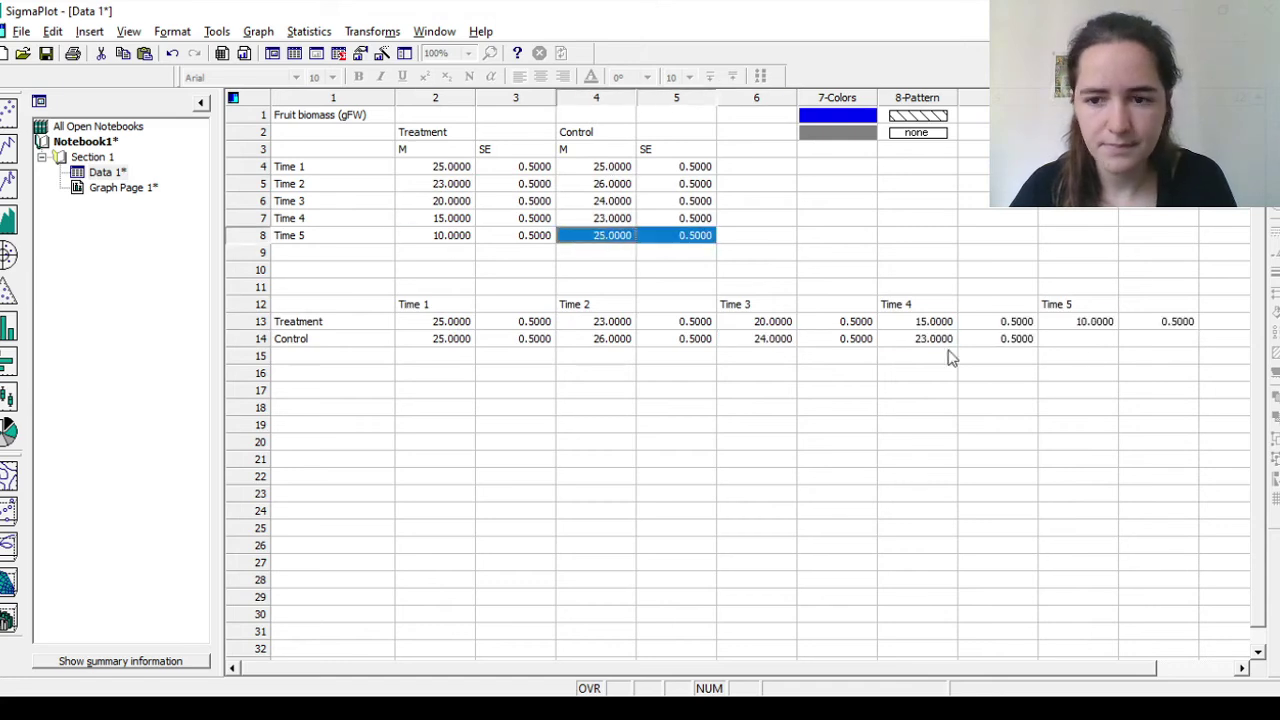
click(1078, 339)
key(ctrl+v)
click(1075, 408)
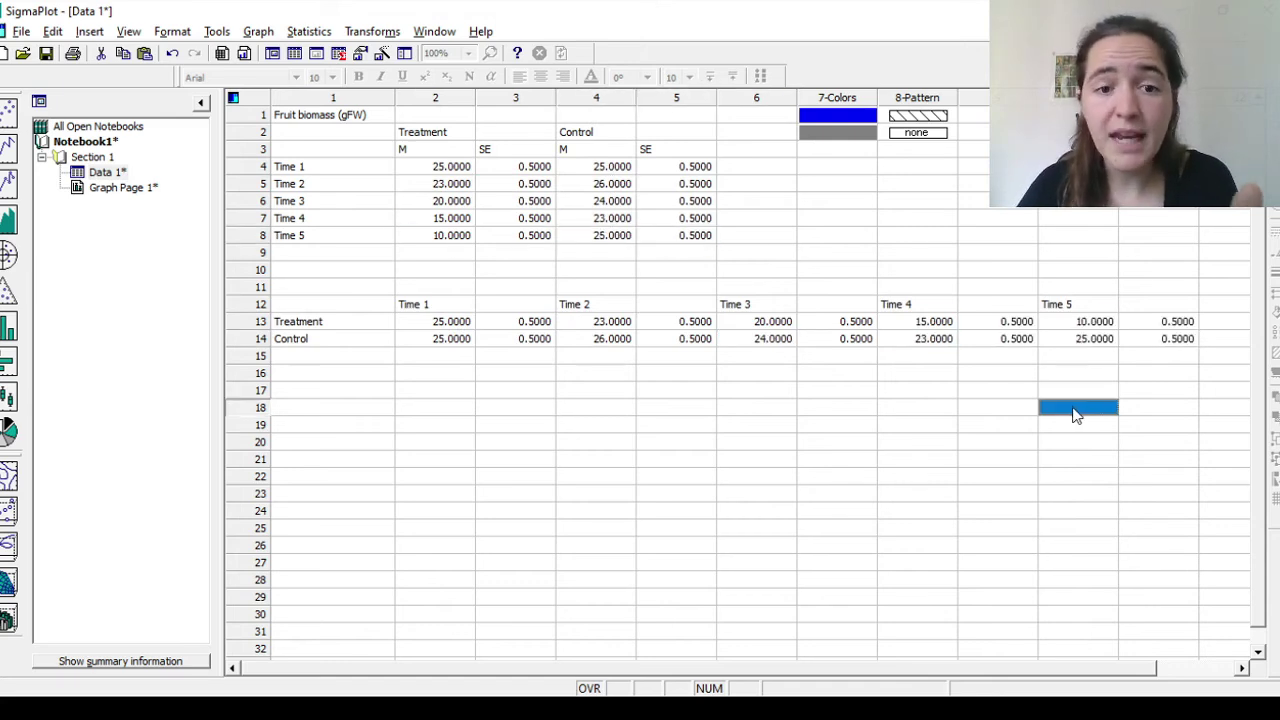
Narrow worksheet column 1 slightly and review the rearranged Time 1 to Time 5 data in rows 12 to 14.
drag(395, 97, 375, 97)
click(395, 371)
drag(322, 287, 1045, 345)
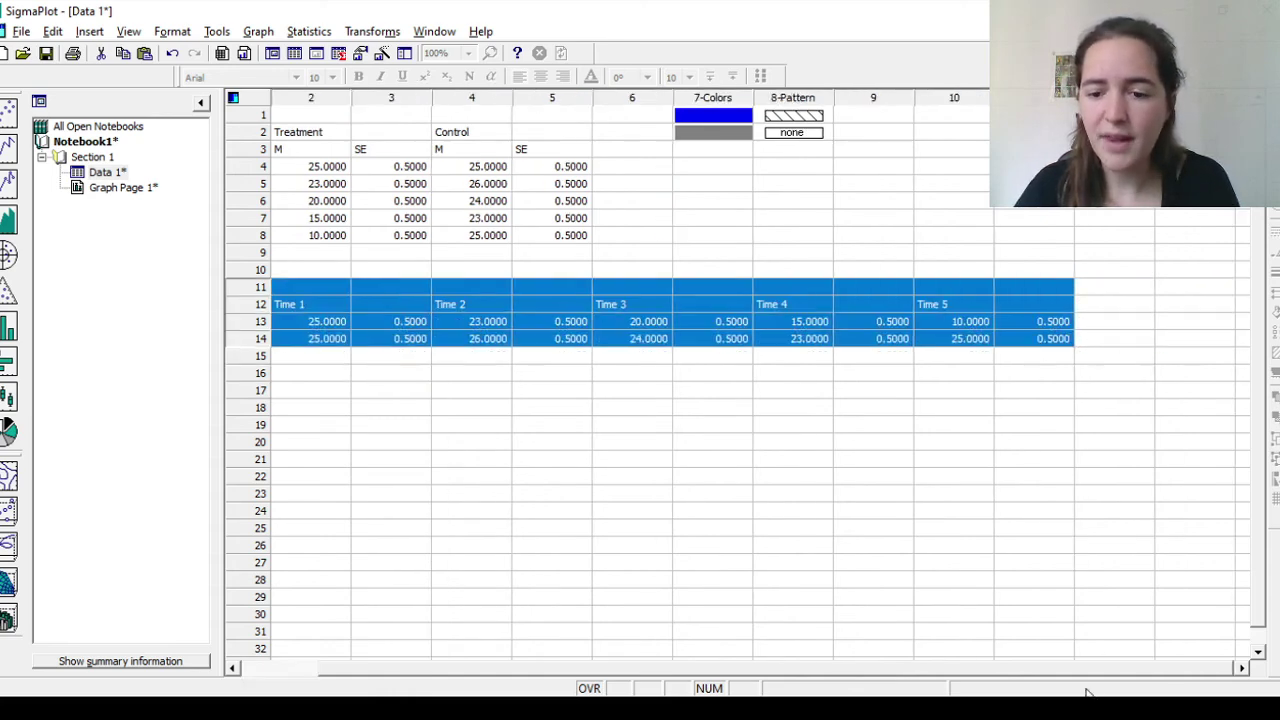
drag(871, 671, 759, 664)
click(415, 562)
Start a new bar graph in the Grouped Error Bars style with the X Many Y data format.
click(432, 321)
click(258, 31)
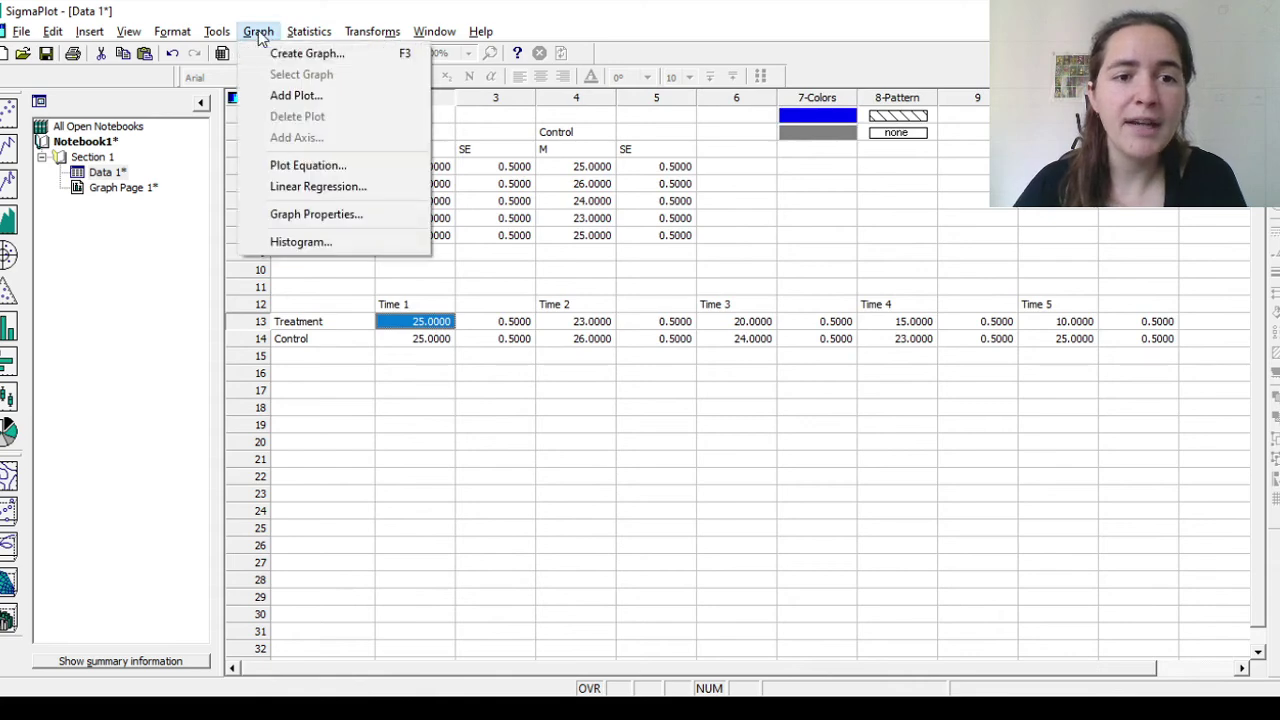
click(290, 51)
click(690, 515)
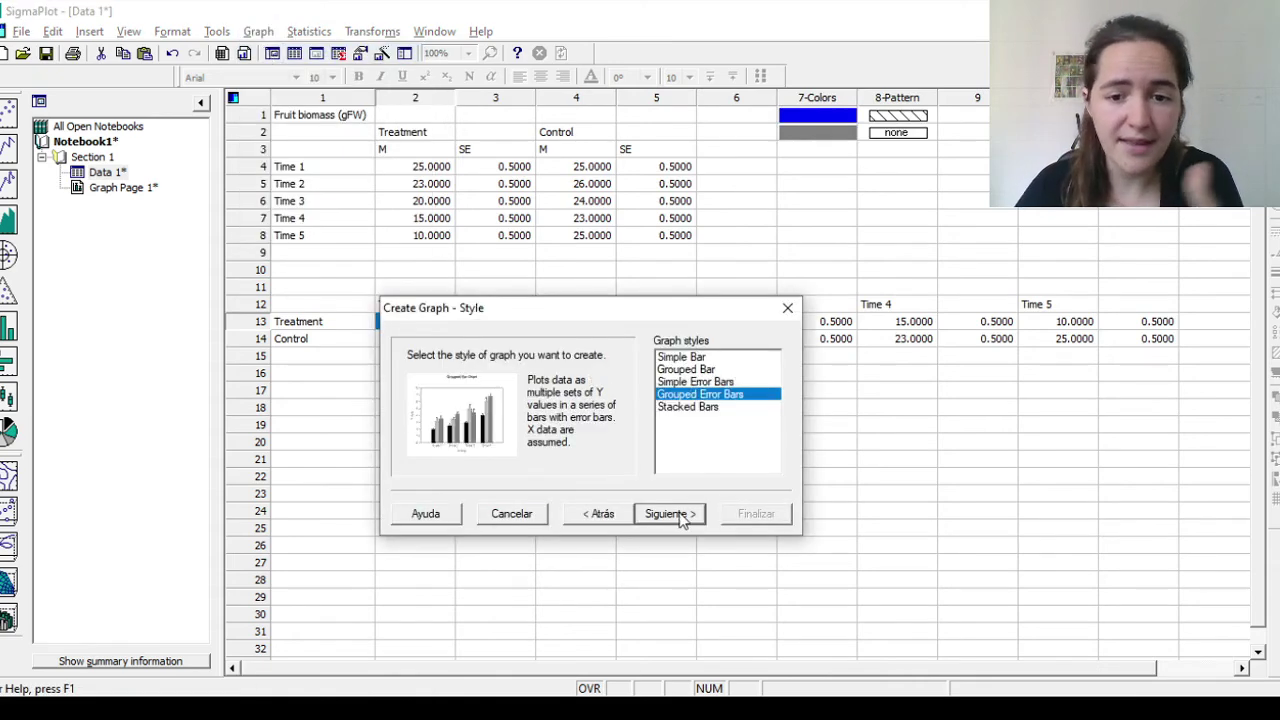
click(680, 514)
click(678, 514)
click(675, 515)
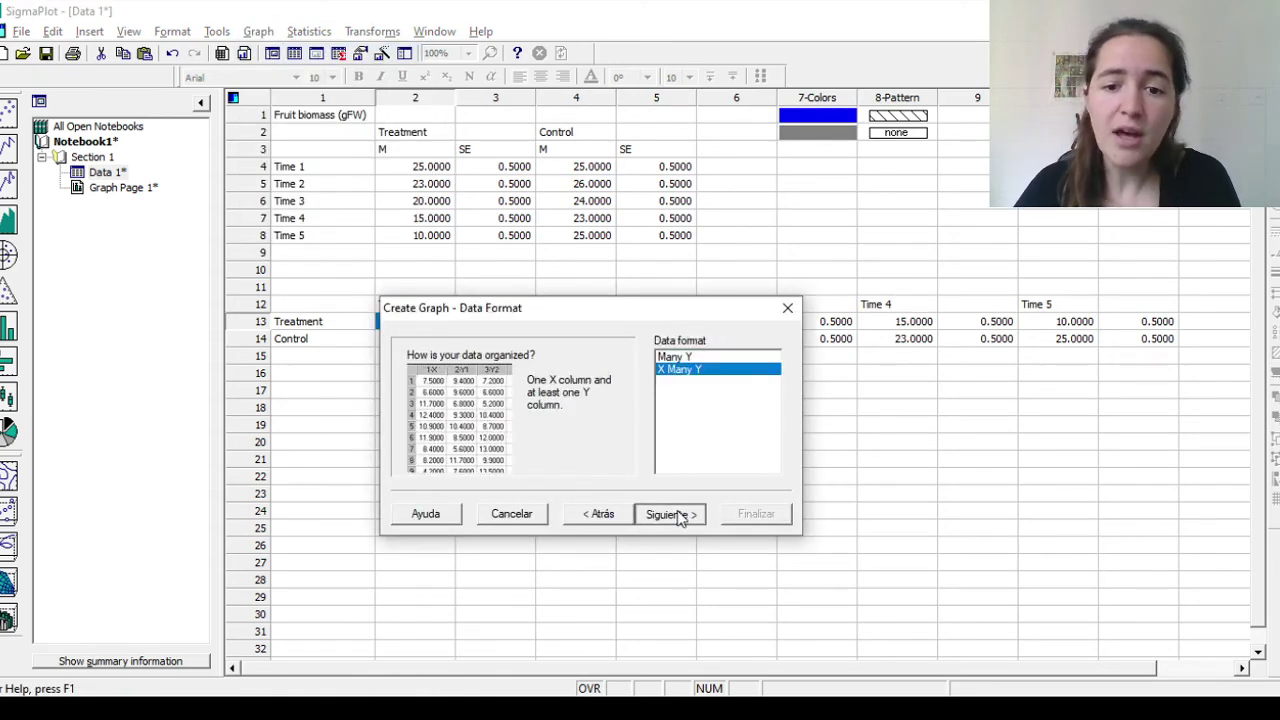
Assign rows 13 and 14 of column 1 as X data, column 2 as Set 1 and column 3 as Error 1.
drag(616, 308, 840, 281)
drag(318, 322, 325, 343)
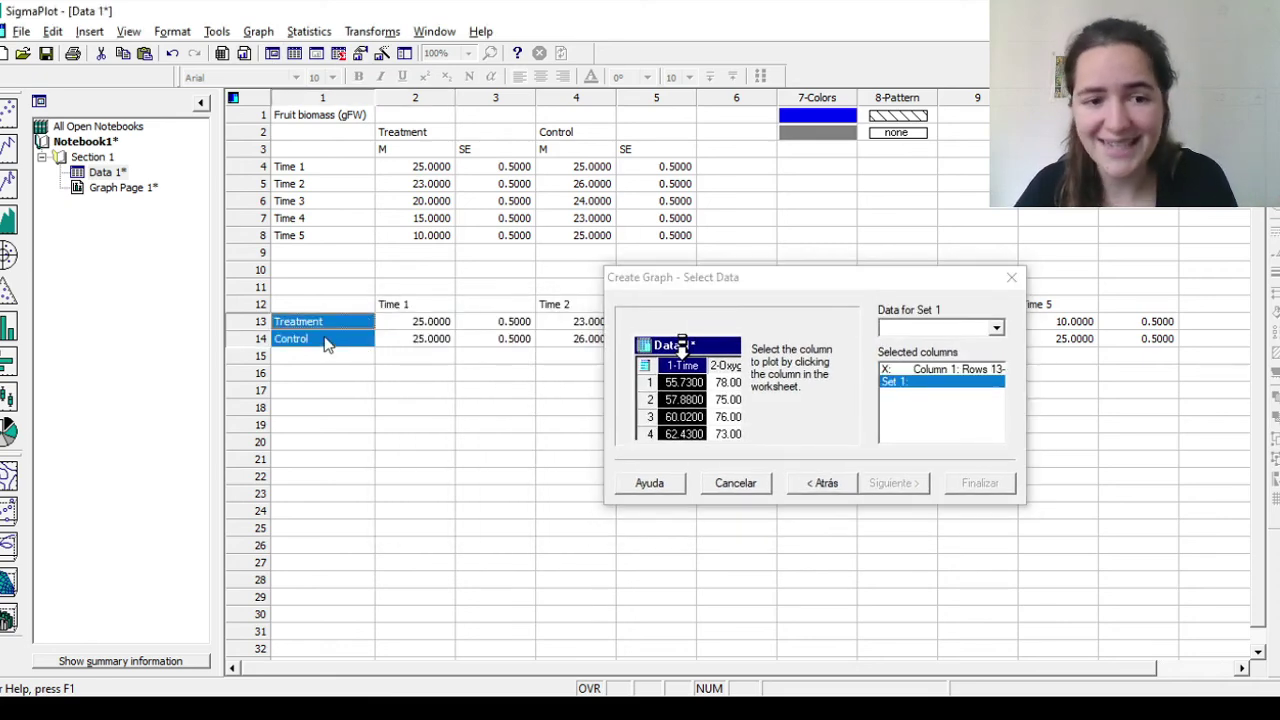
drag(746, 277, 450, 404)
drag(434, 322, 495, 339)
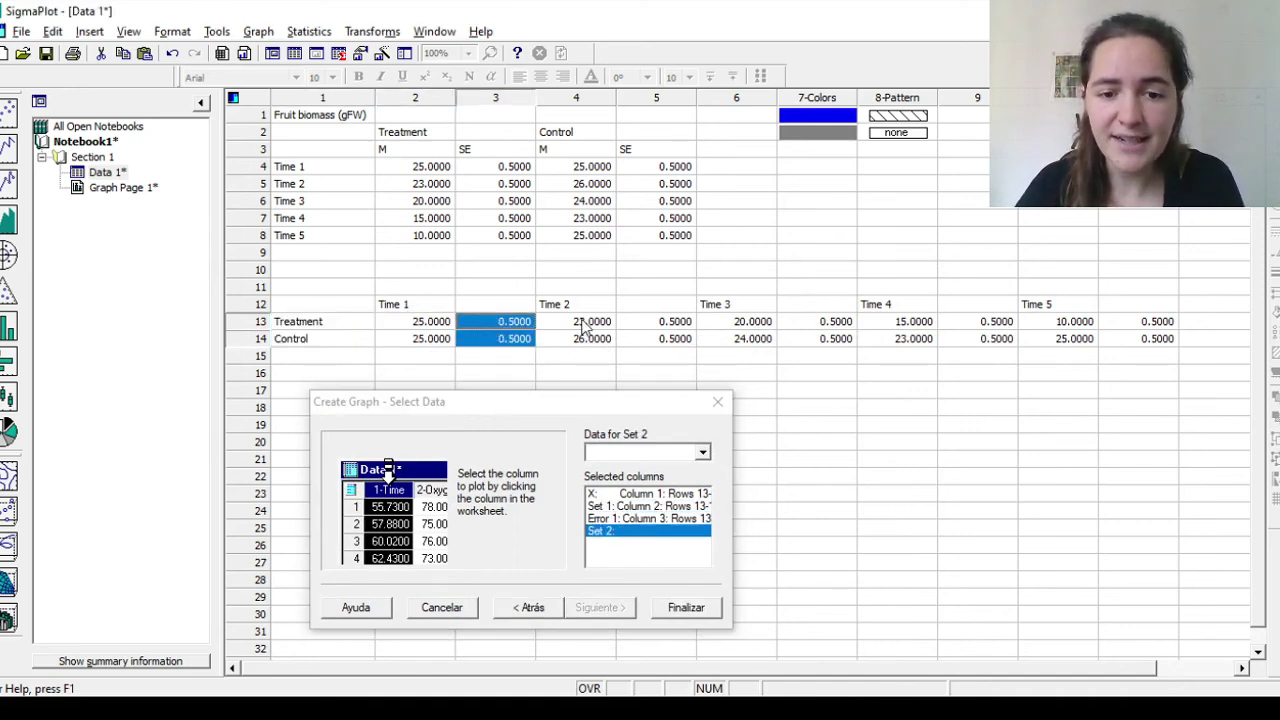
Assign the Time 2 to Time 5 means and SEs in rows 13 and 14 as Sets and Errors 2 to 5, and create the graph.
drag(583, 322, 583, 339)
drag(676, 322, 737, 339)
drag(836, 322, 836, 339)
drag(912, 322, 912, 339)
drag(995, 322, 1003, 343)
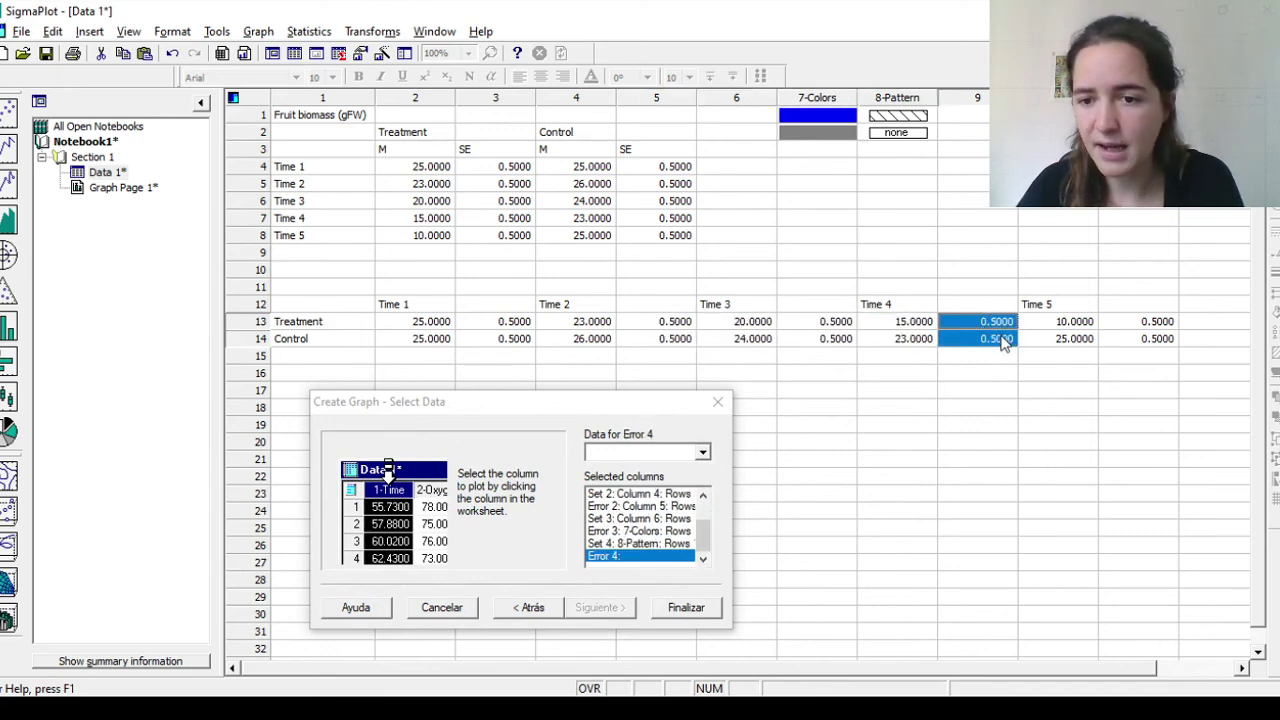
drag(1075, 322, 1075, 339)
drag(1158, 322, 1160, 345)
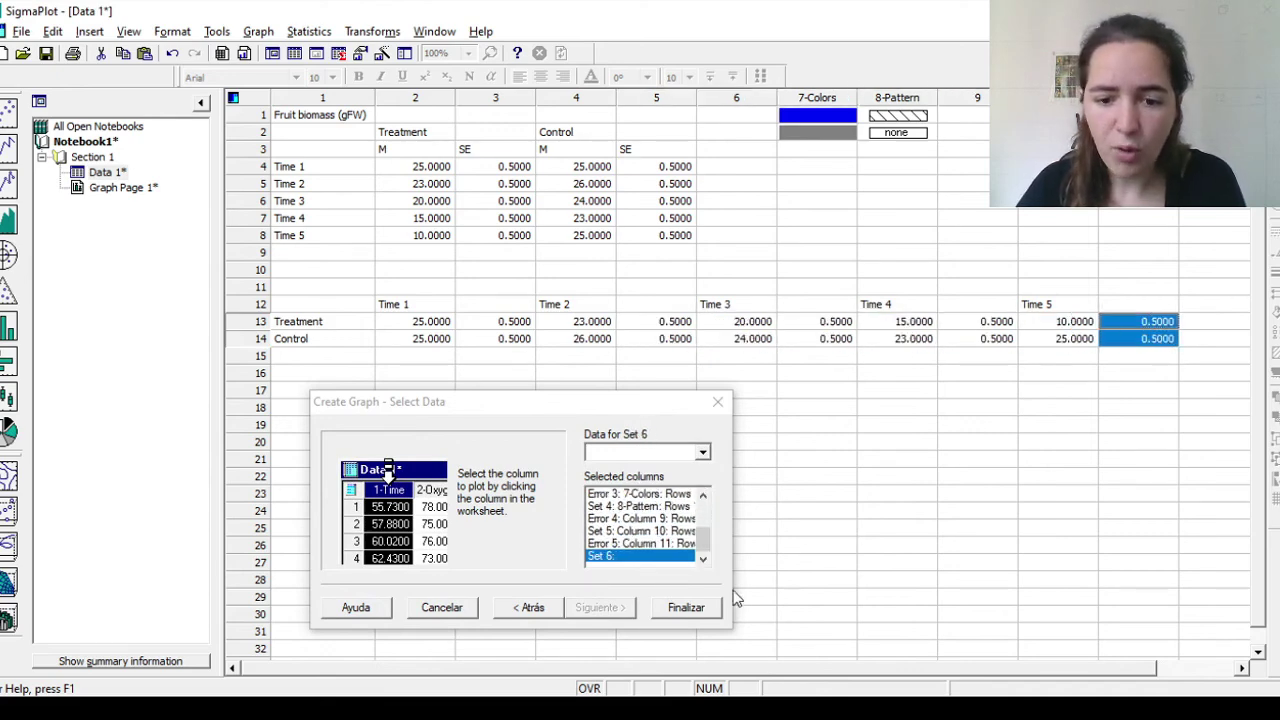
click(700, 615)
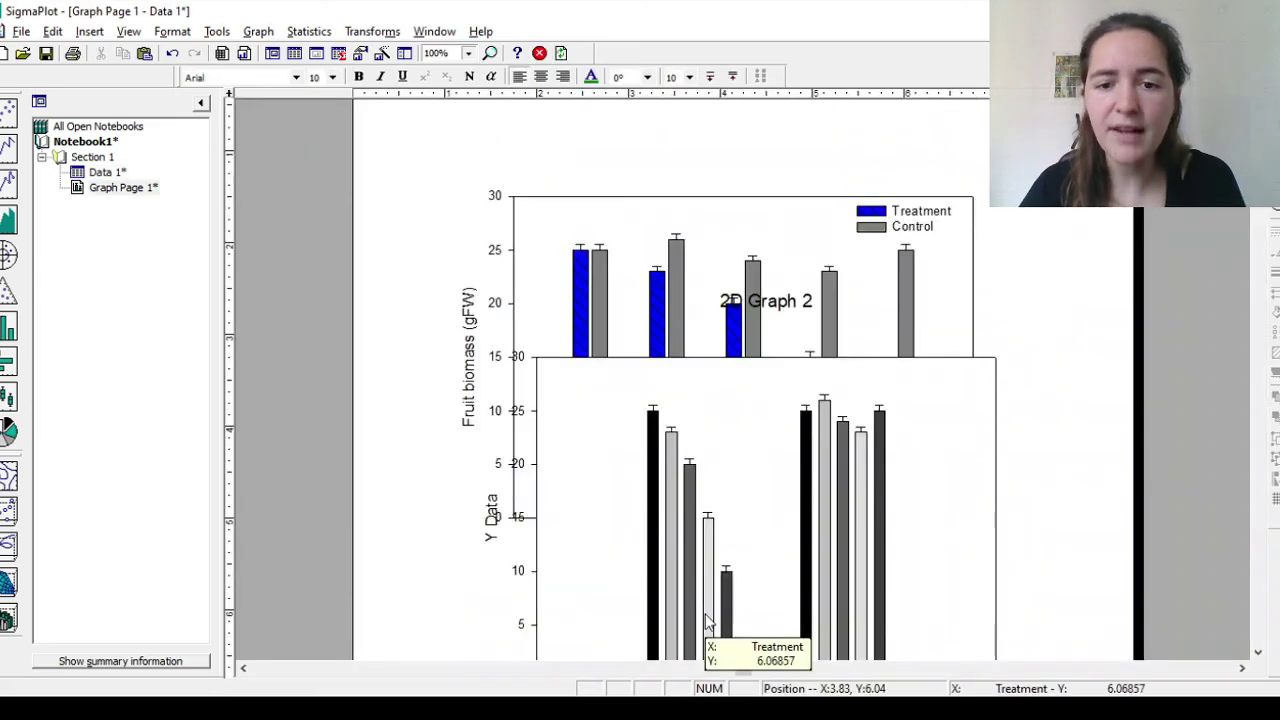
Place the new graph below the first one on the page and delete its "2D Graph 2" title.
scroll(1040, 465, down, 3)
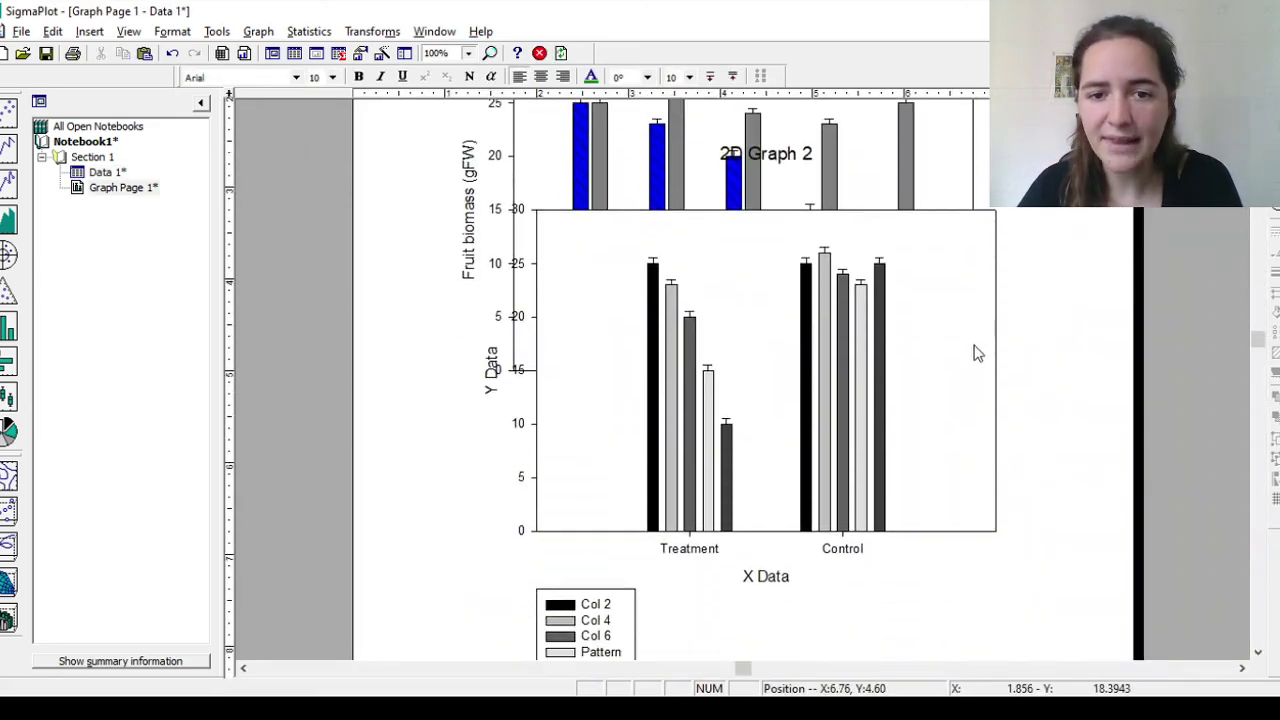
scroll(968, 520, down, 3)
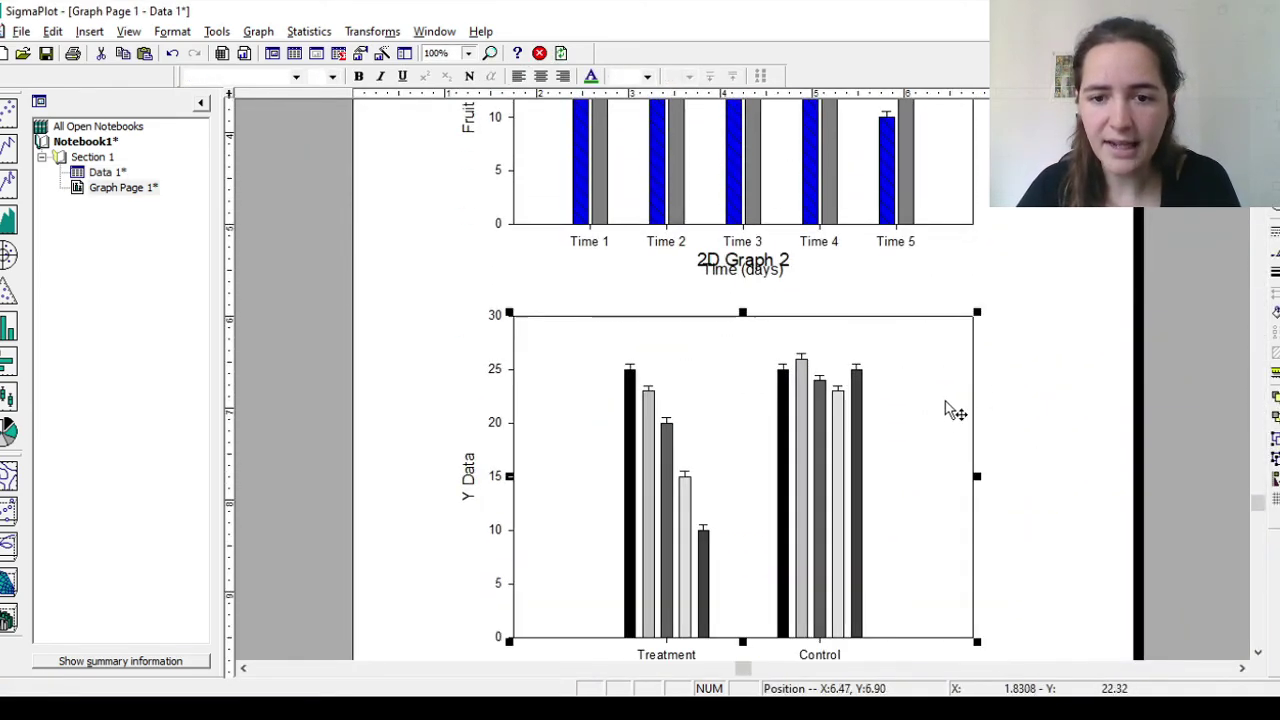
click(766, 340)
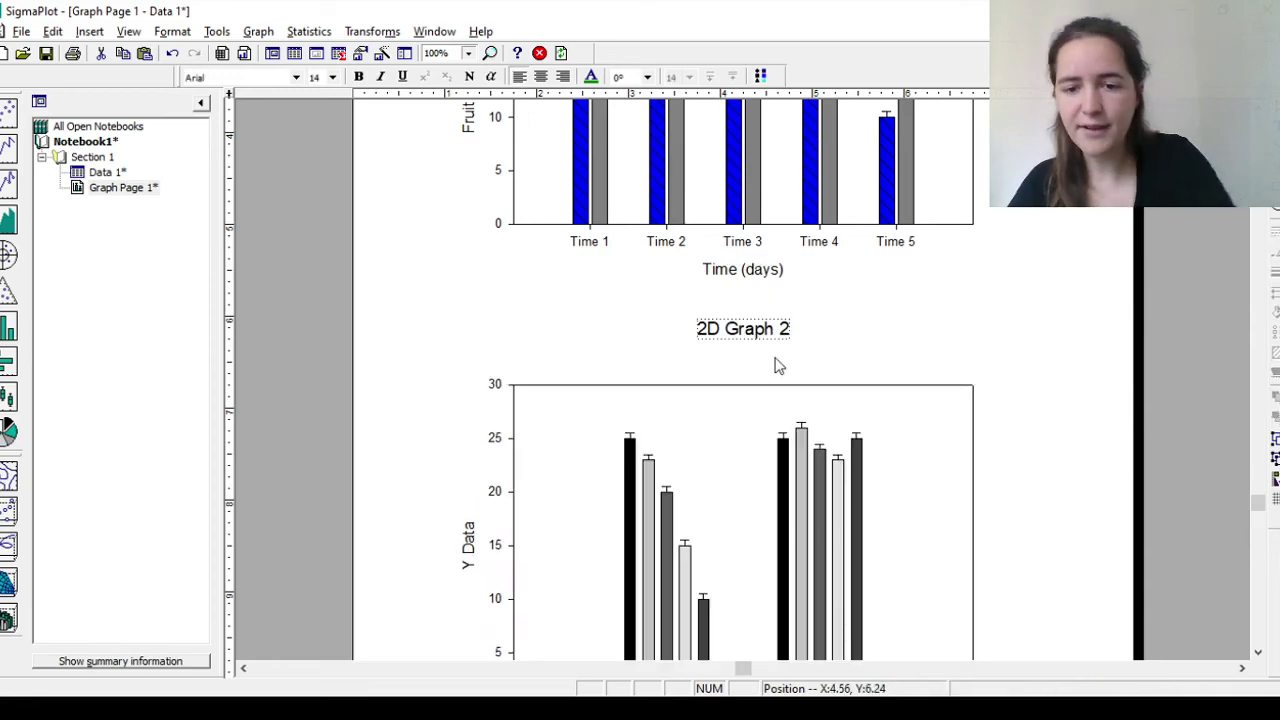
key(Delete)
Move the new graph's legend to the upper-right corner of its plot area.
scroll(1034, 457, down, 3)
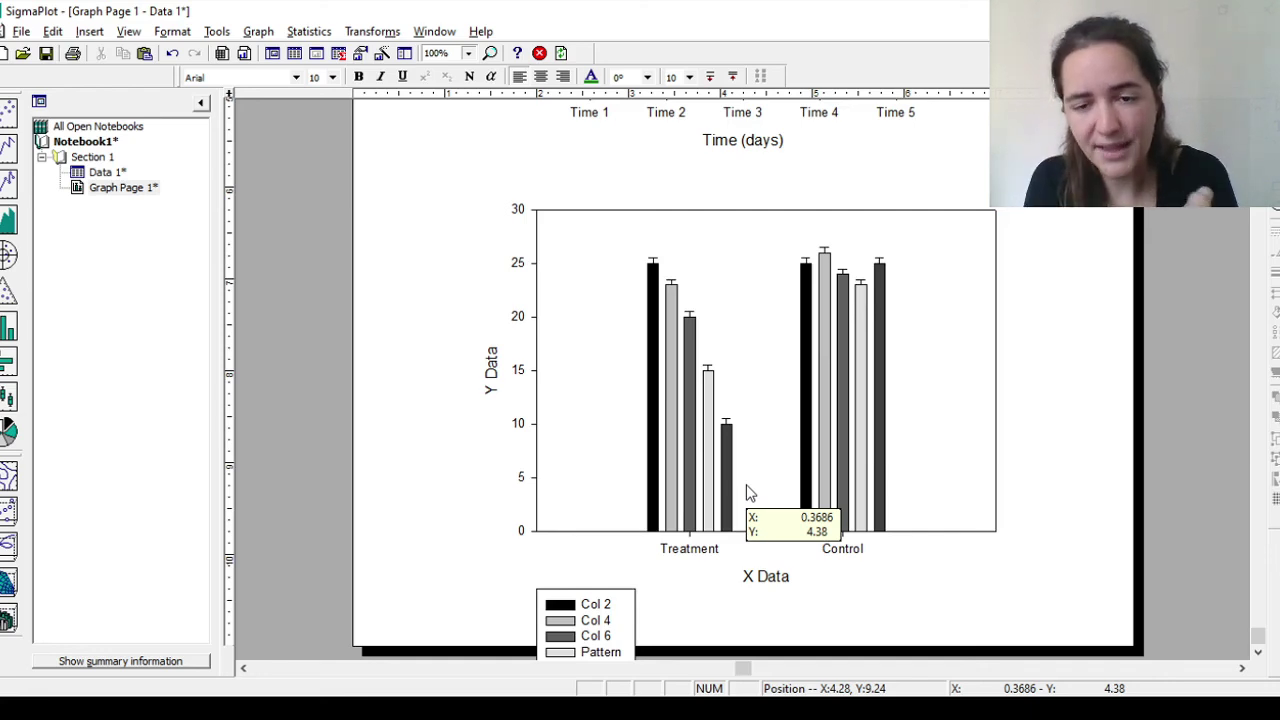
drag(638, 618, 1048, 263)
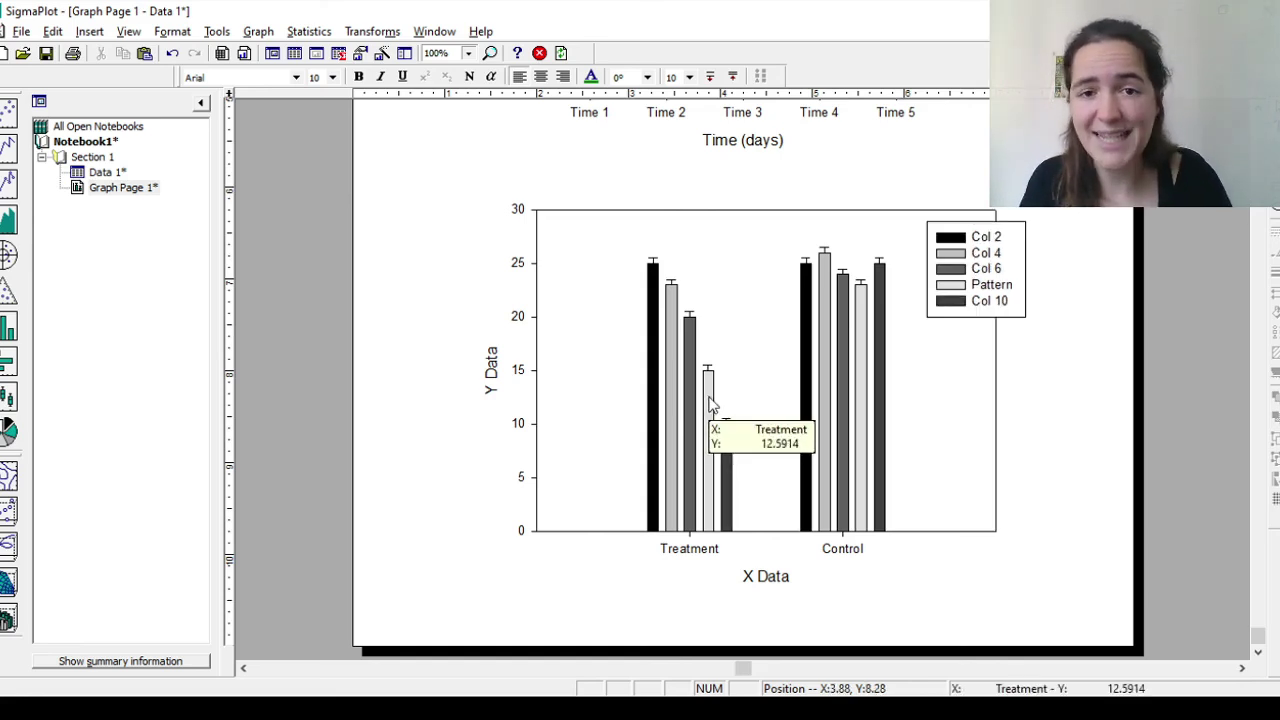
Compare the graph grouped by time with the one grouped by treatment, and examine the original data block in worksheet rows 2 to 9.
scroll(786, 442, up, 5)
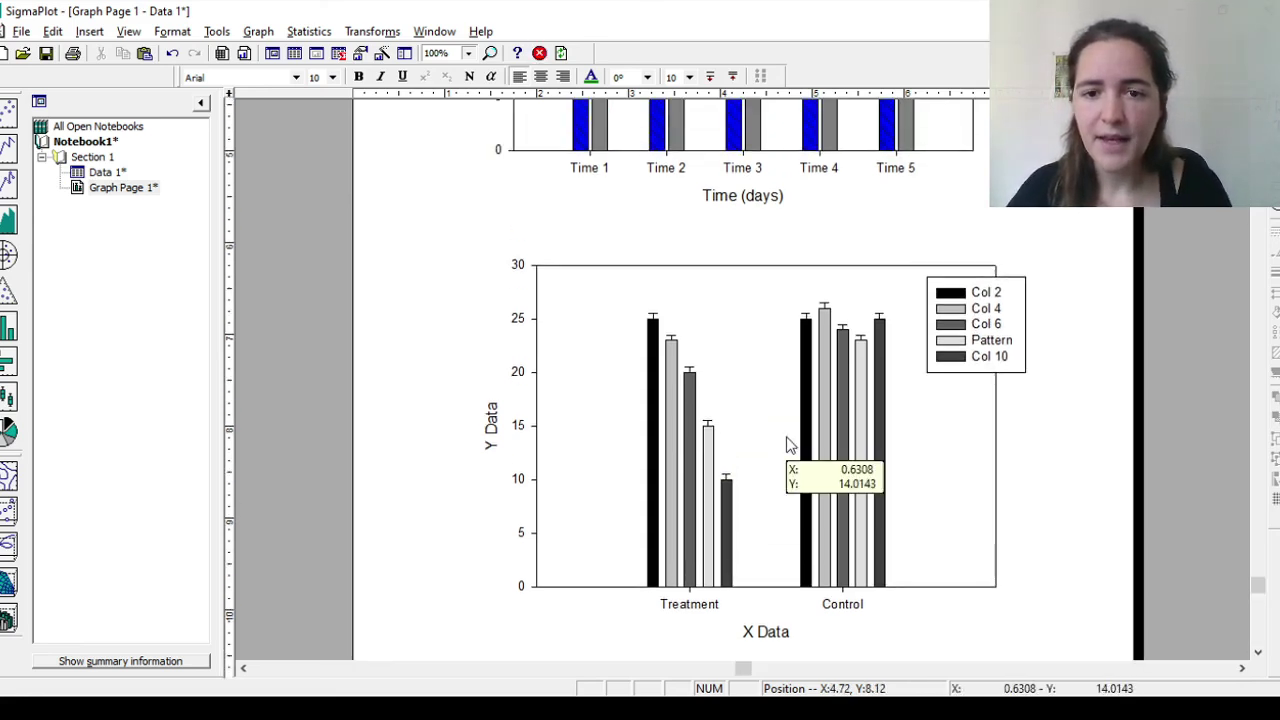
scroll(786, 442, up, 2)
scroll(786, 442, down, 1)
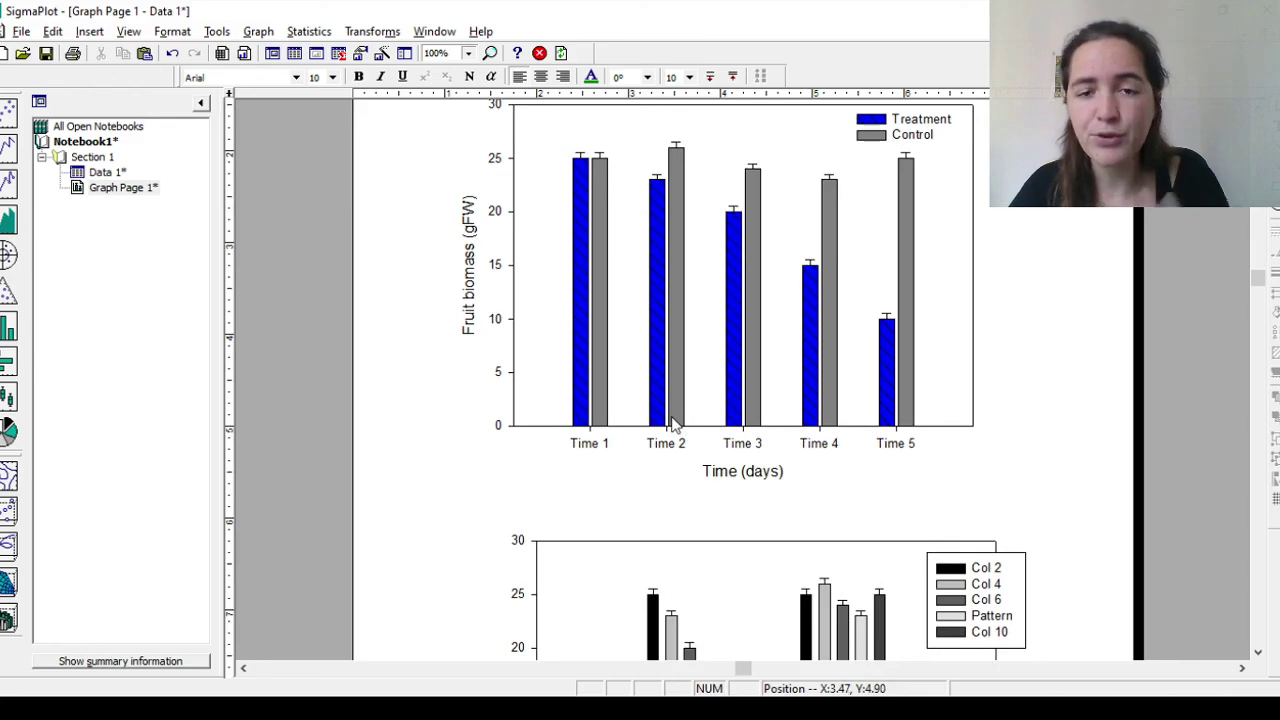
scroll(672, 420, up, 1)
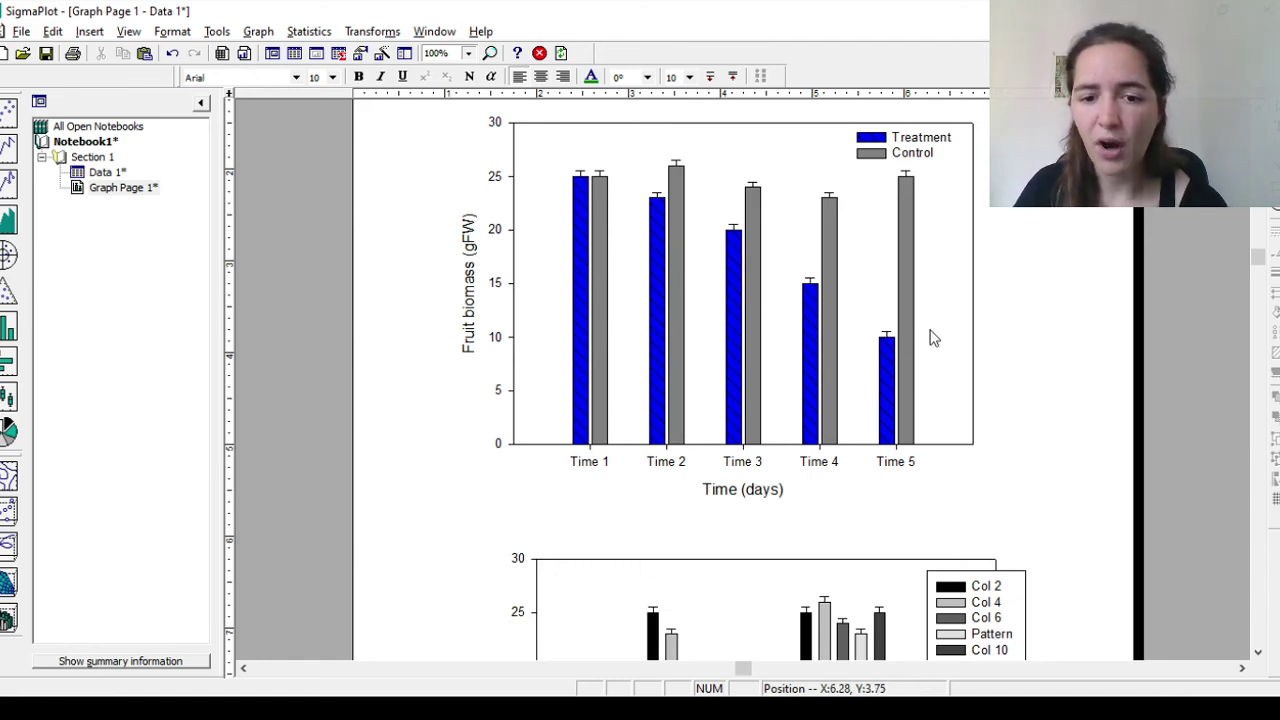
click(590, 466)
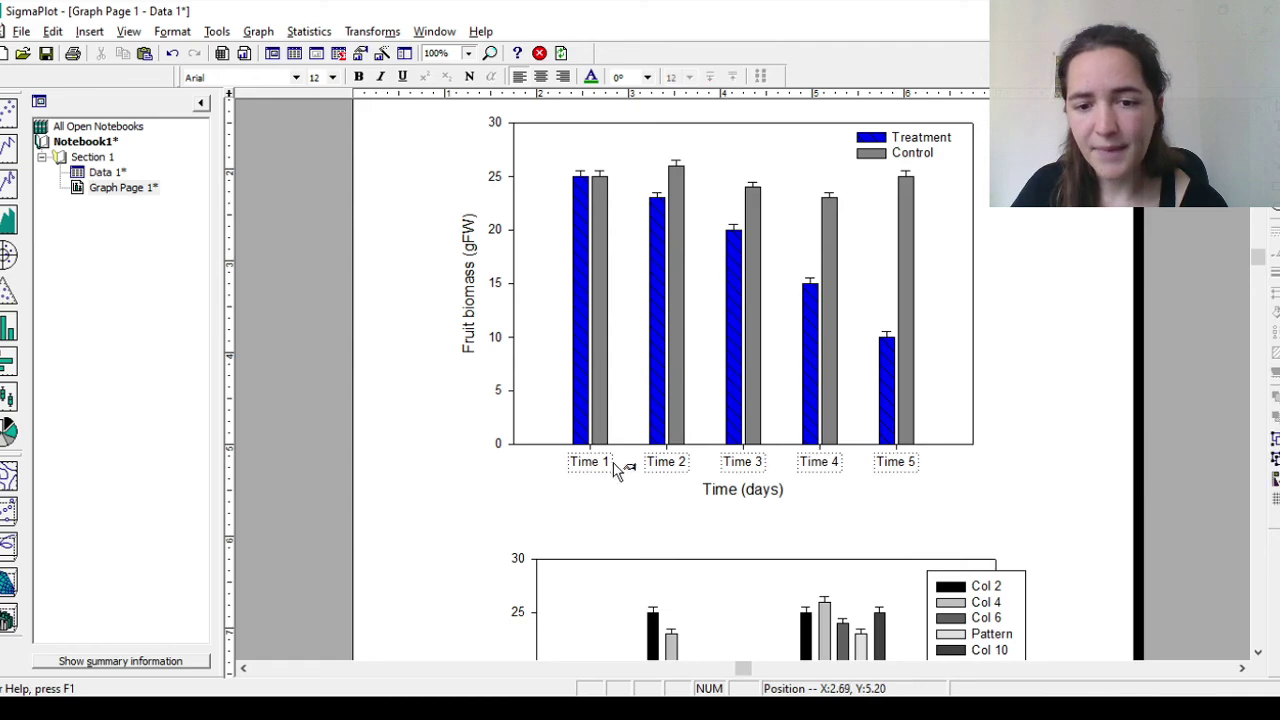
double_click(108, 173)
drag(300, 132, 648, 255)
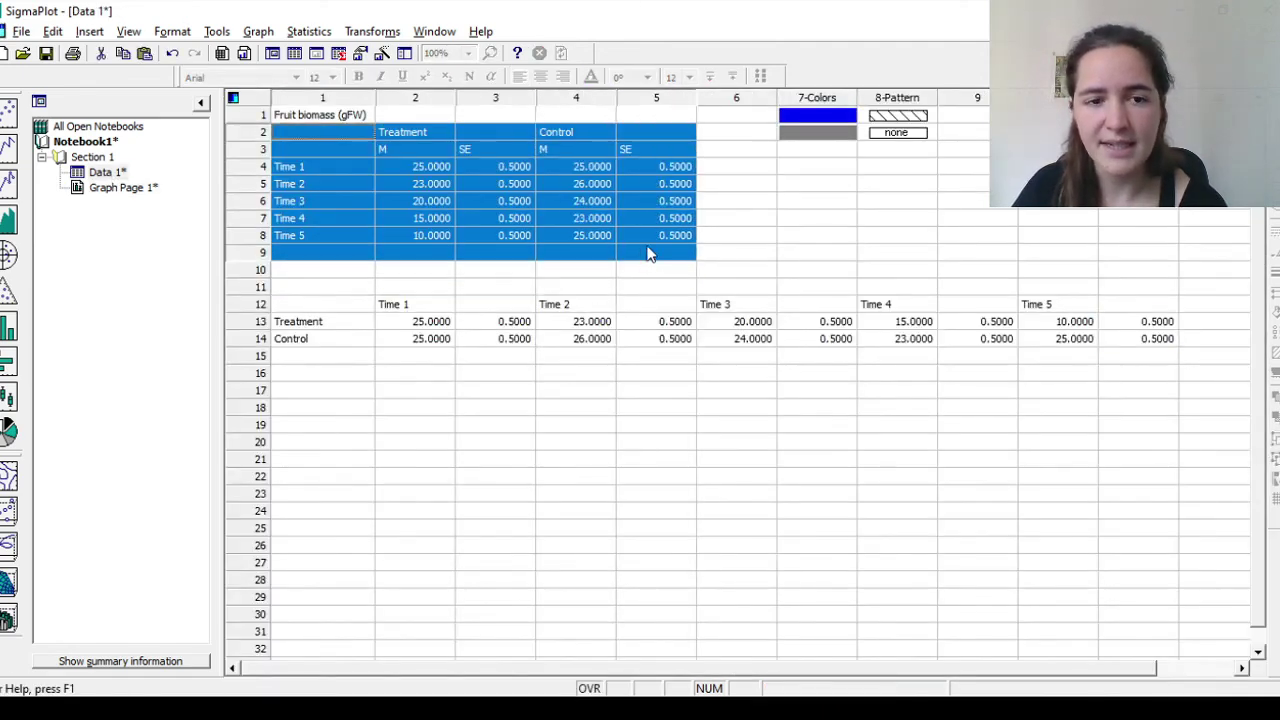